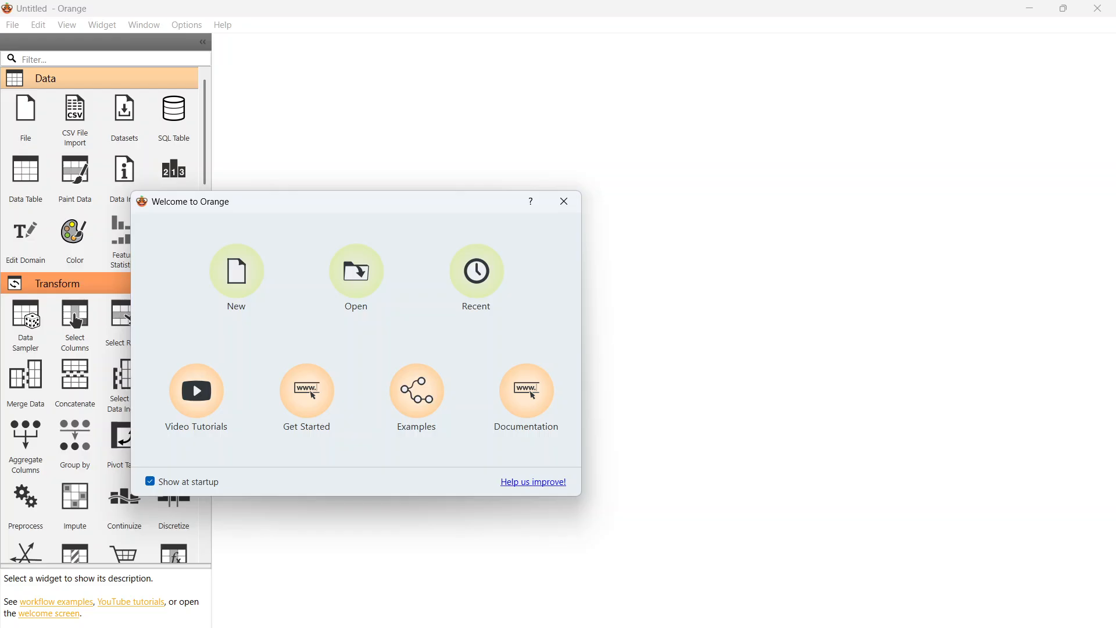
key("alt+Tab")
key("alt+Tab")
key("alt+Tab")
key("alt+Tab")
key("alt+Tab")
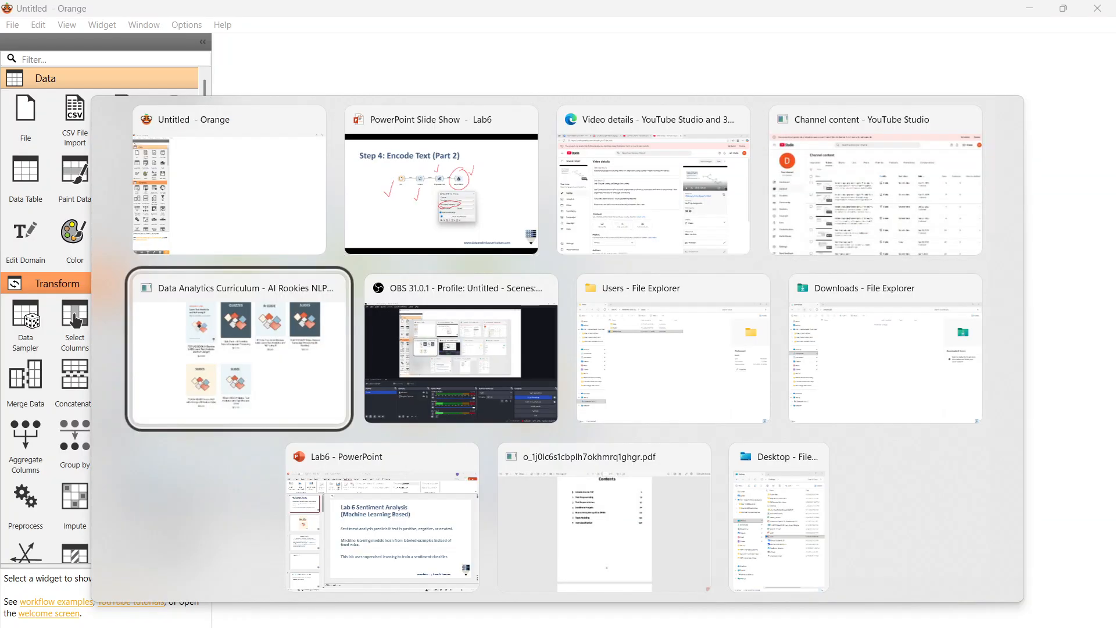
key("alt+Tab")
key("alt+Tab")
key("alt+Tab")
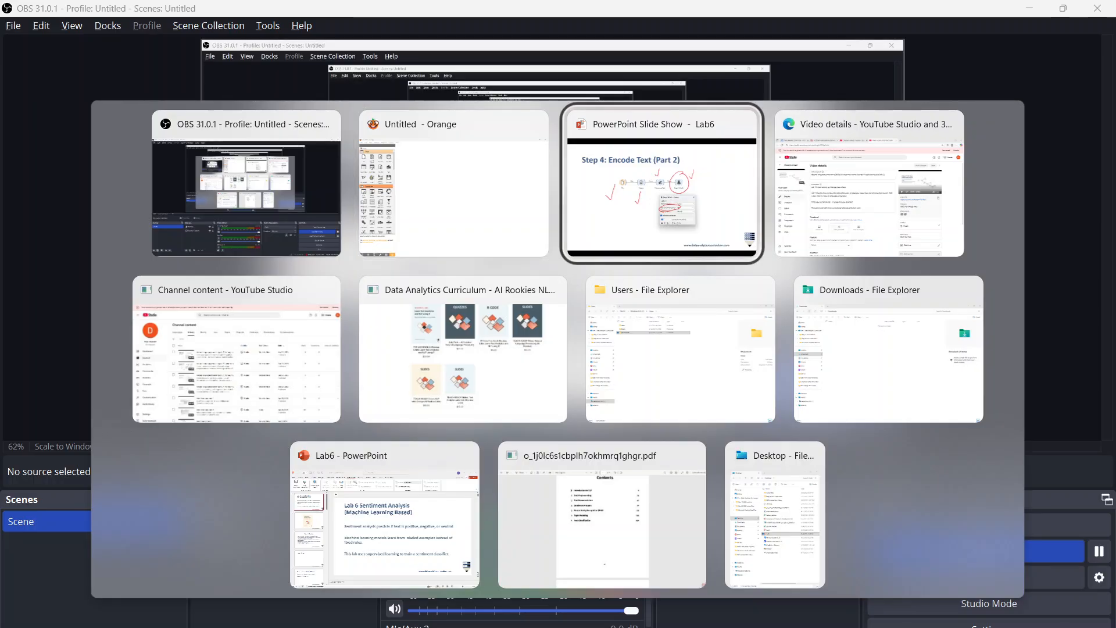
key("alt+Tab")
key("alt+Tab")
key("alt+Tab")
key("alt+Tab")
key("alt+Tab")
key("alt+Tab")
key("alt+Tab")
key("alt+Tab")
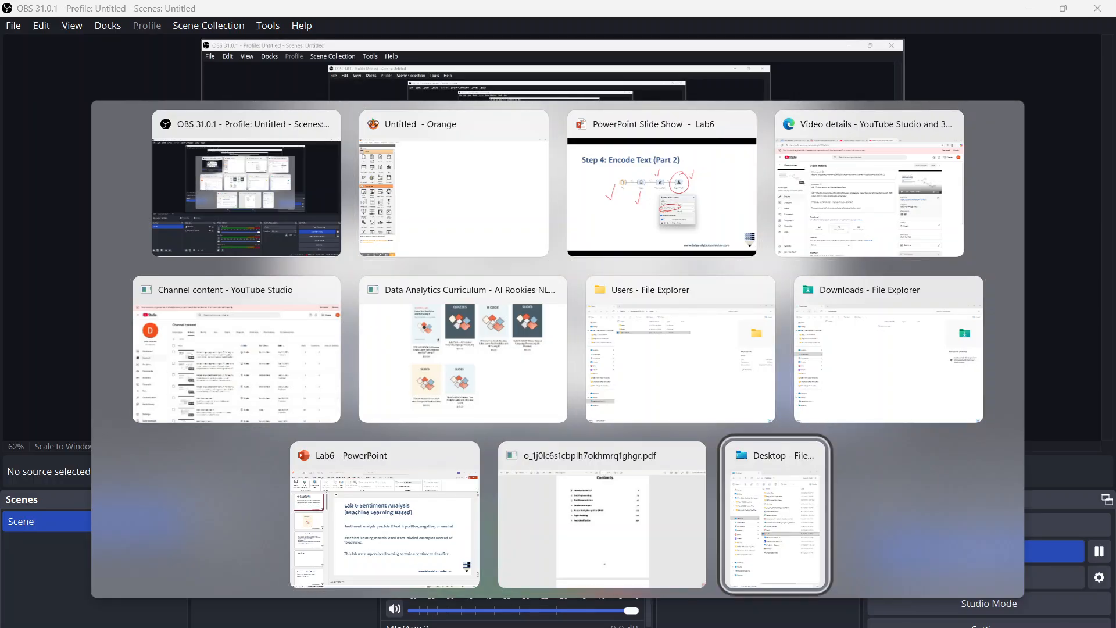
key("alt+Tab")
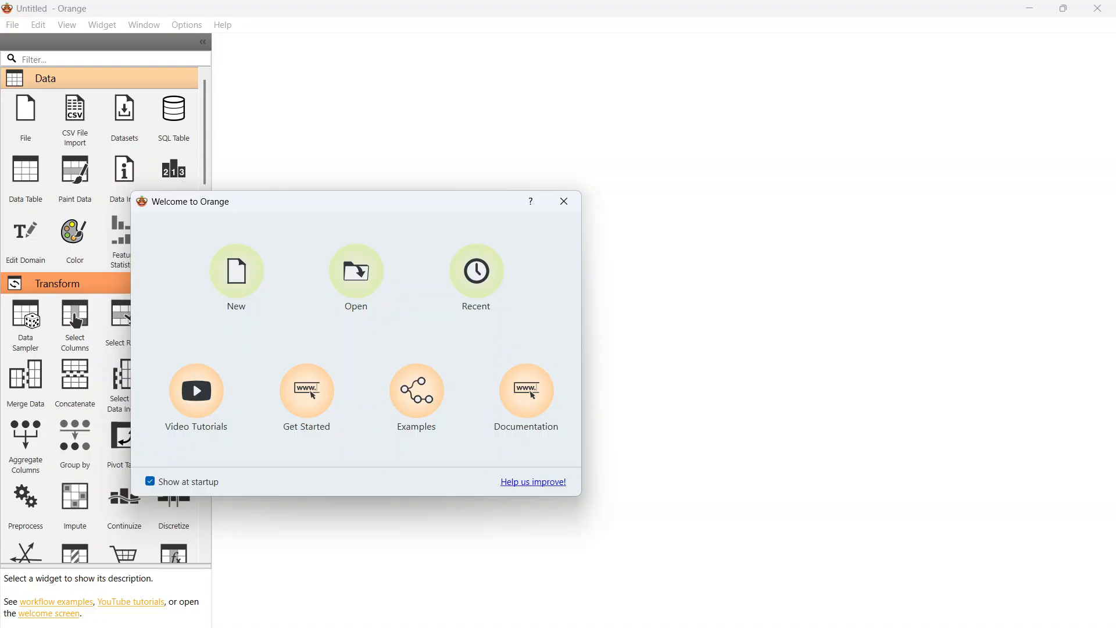
In a new workflow, add a File widget and load generic_reviews.csv from the Desktop into it.
left_click(237, 276)
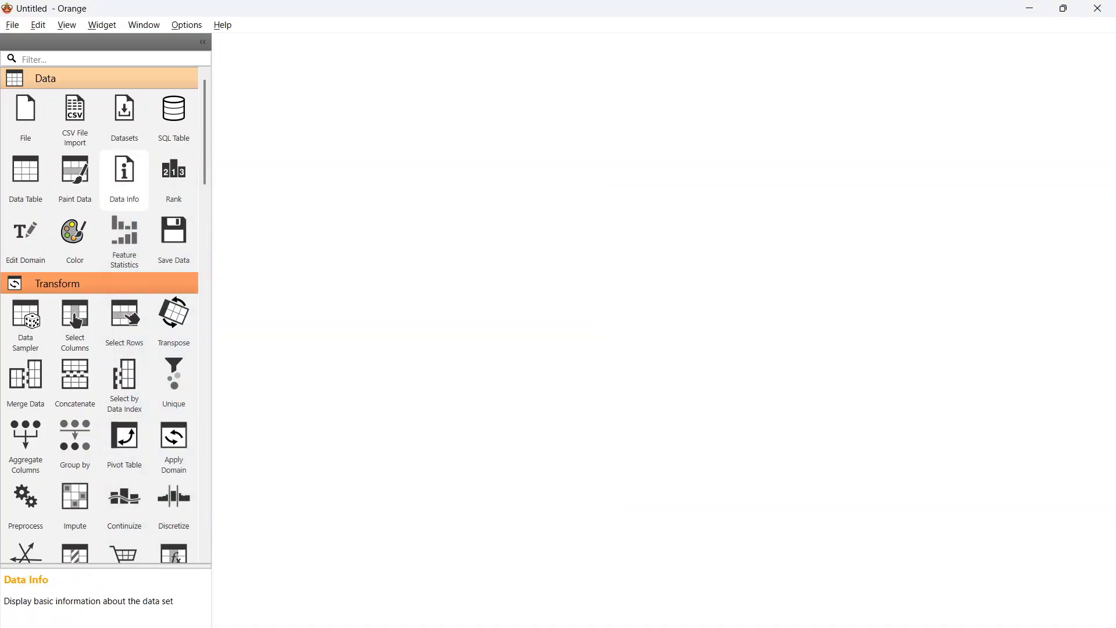
left_click(25, 116)
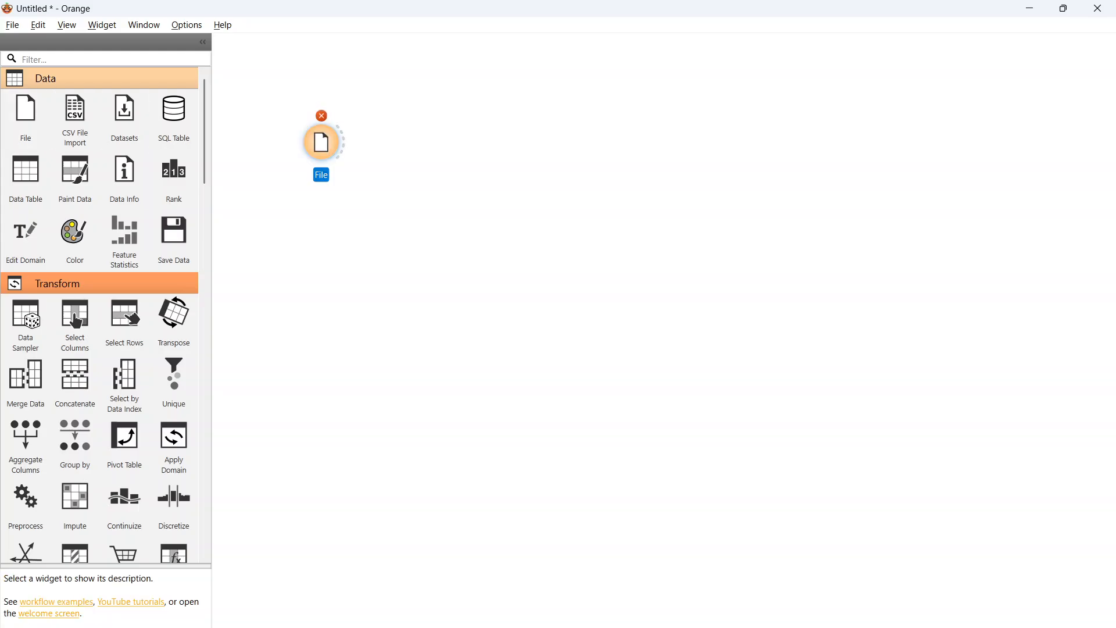
double_click(322, 143)
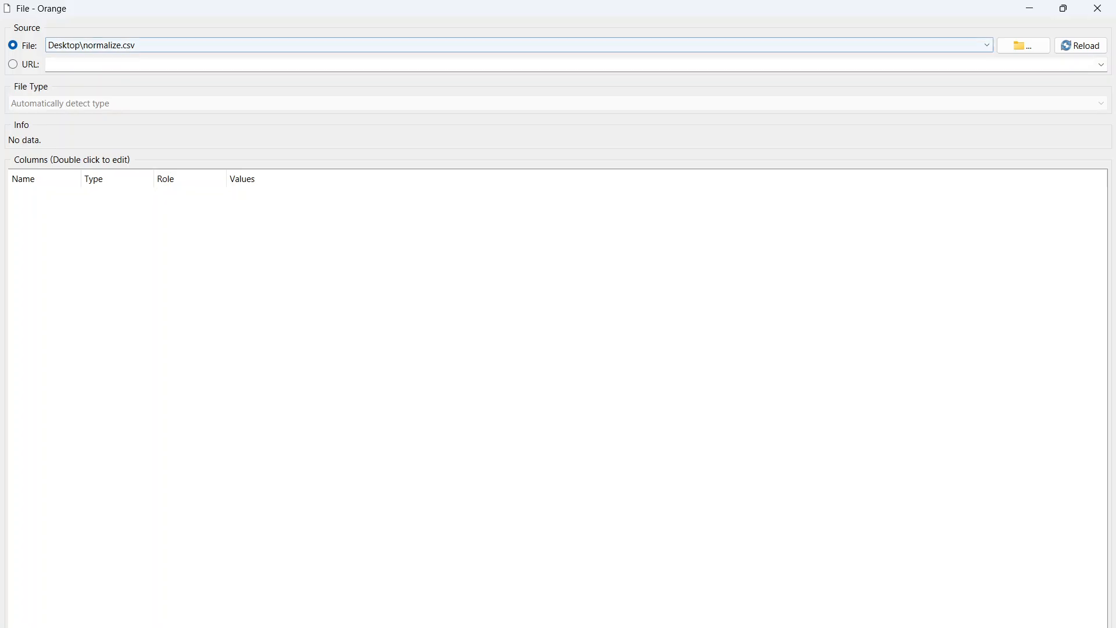
left_click(1016, 47)
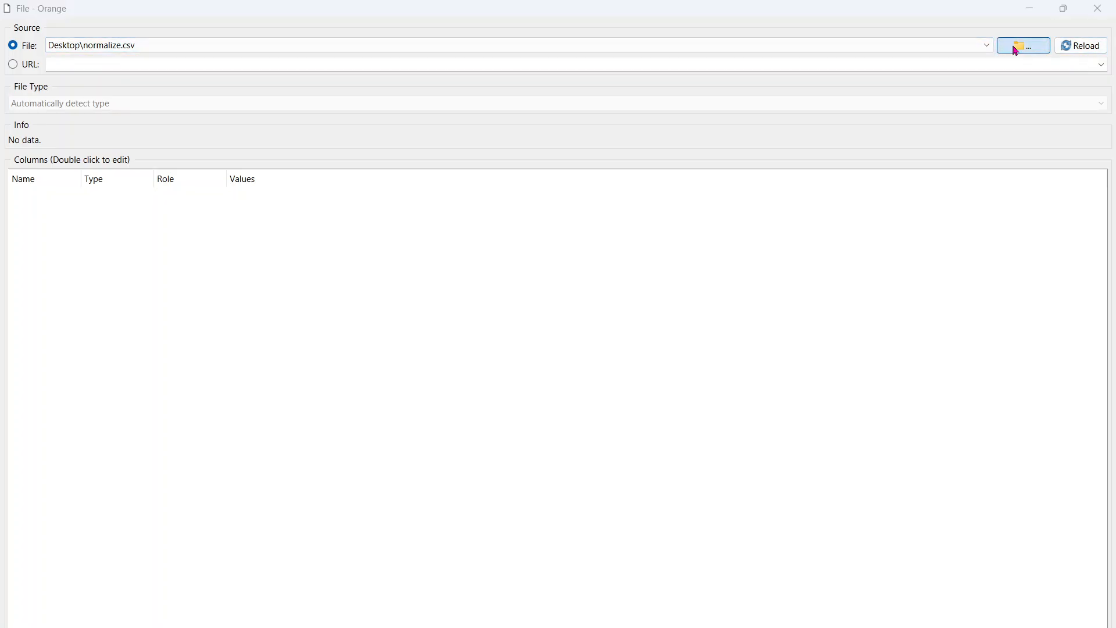
left_click(213, 163)
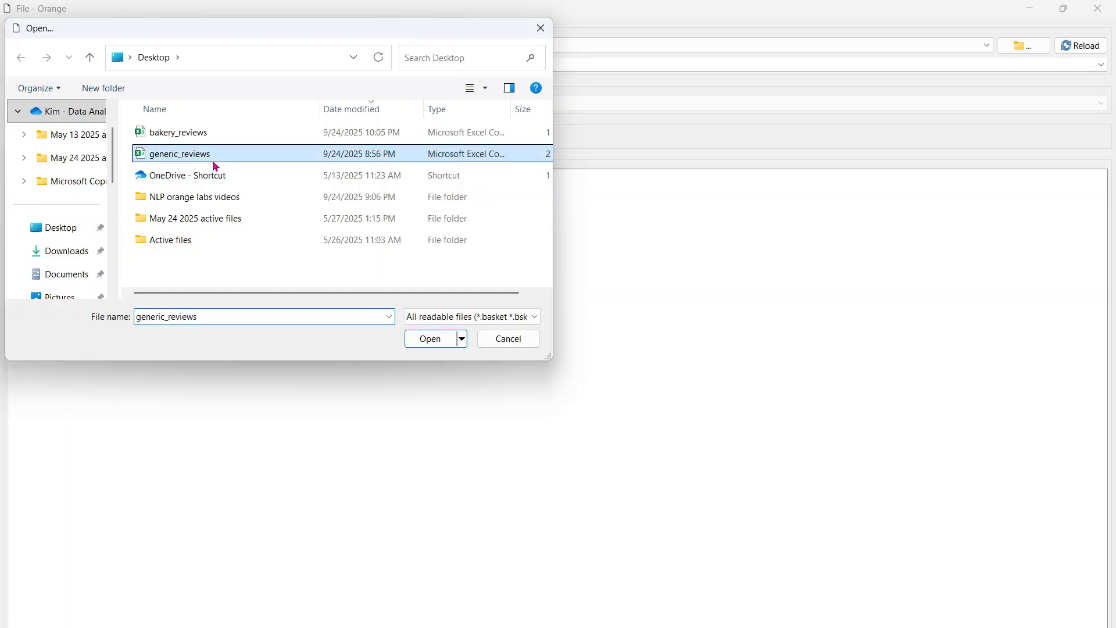
double_click(213, 163)
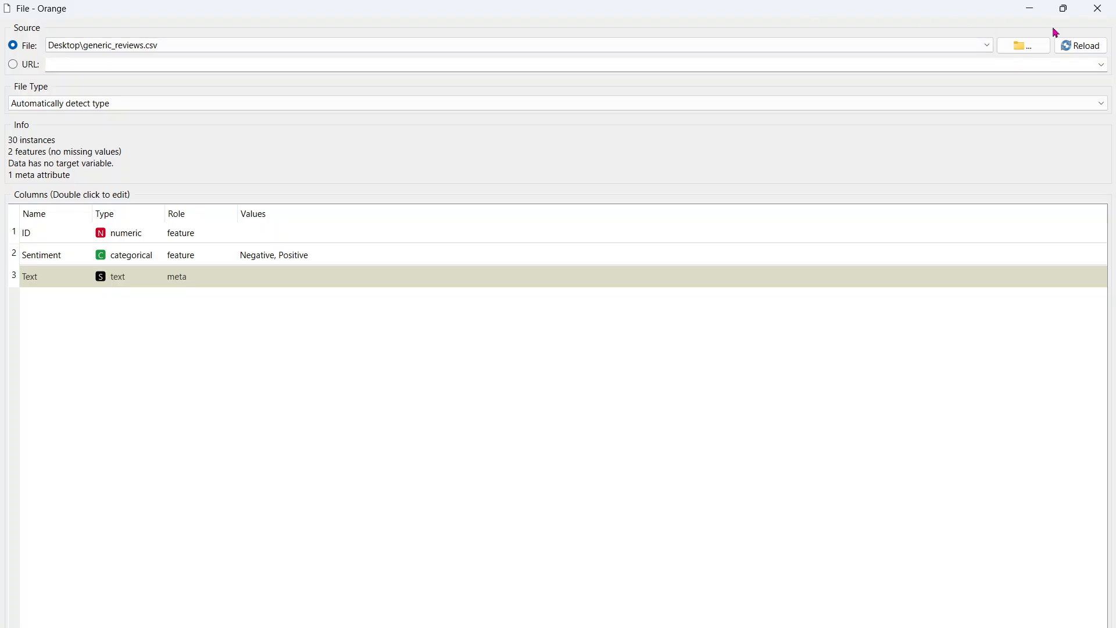
left_click(1097, 12)
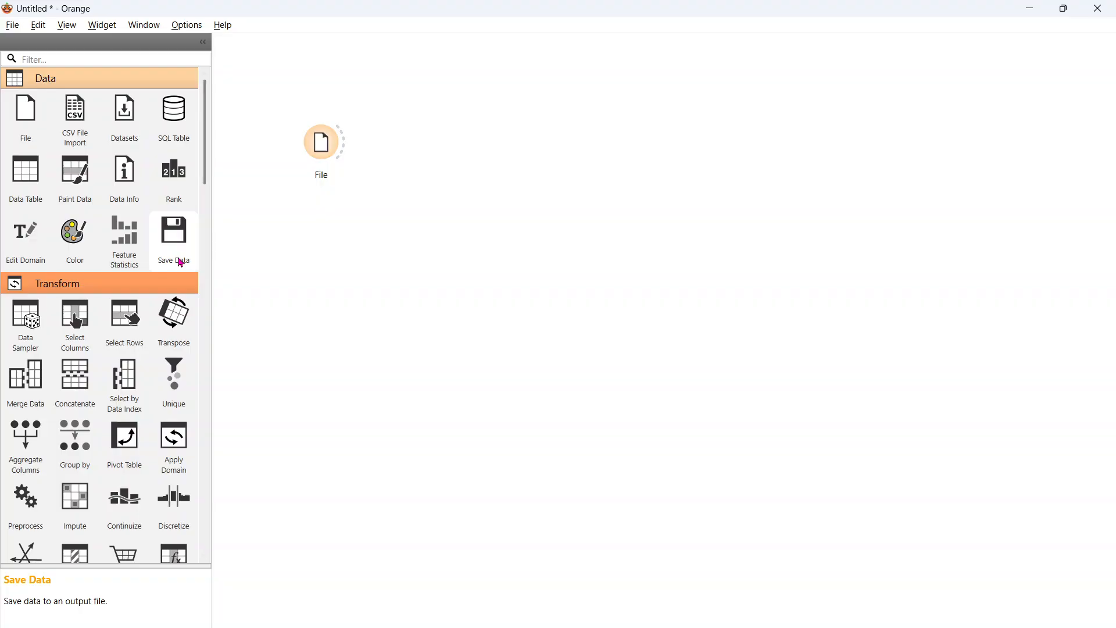
Add a Corpus widget from the Text Mining widgets, fed by the File widget, and check its corpus settings.
left_click_drag(203, 183, 187, 523)
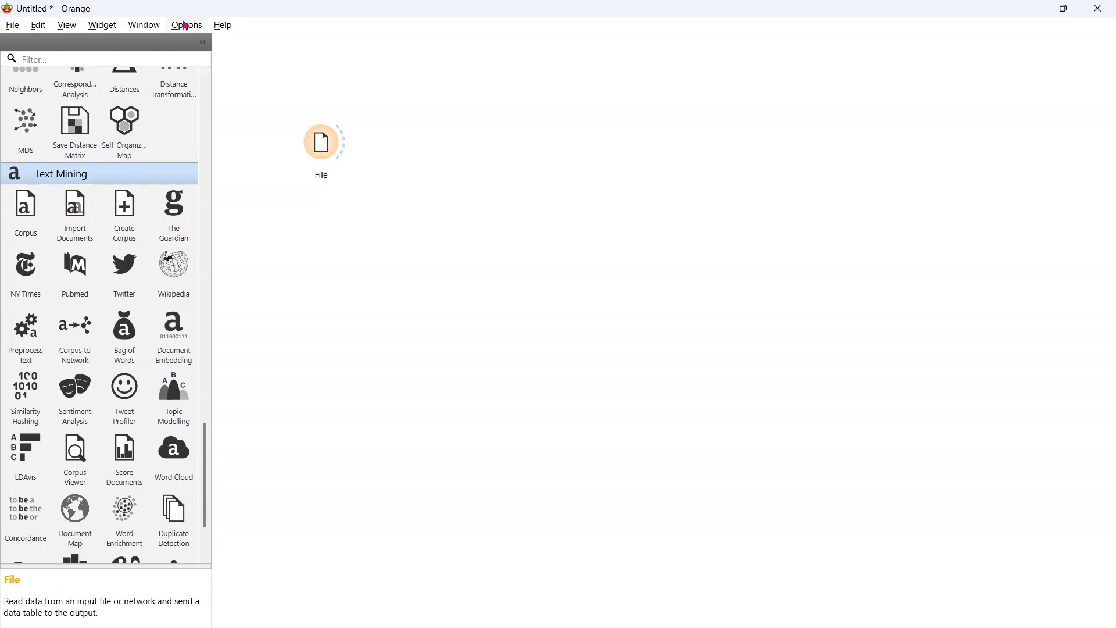
left_click_drag(25, 212, 377, 142)
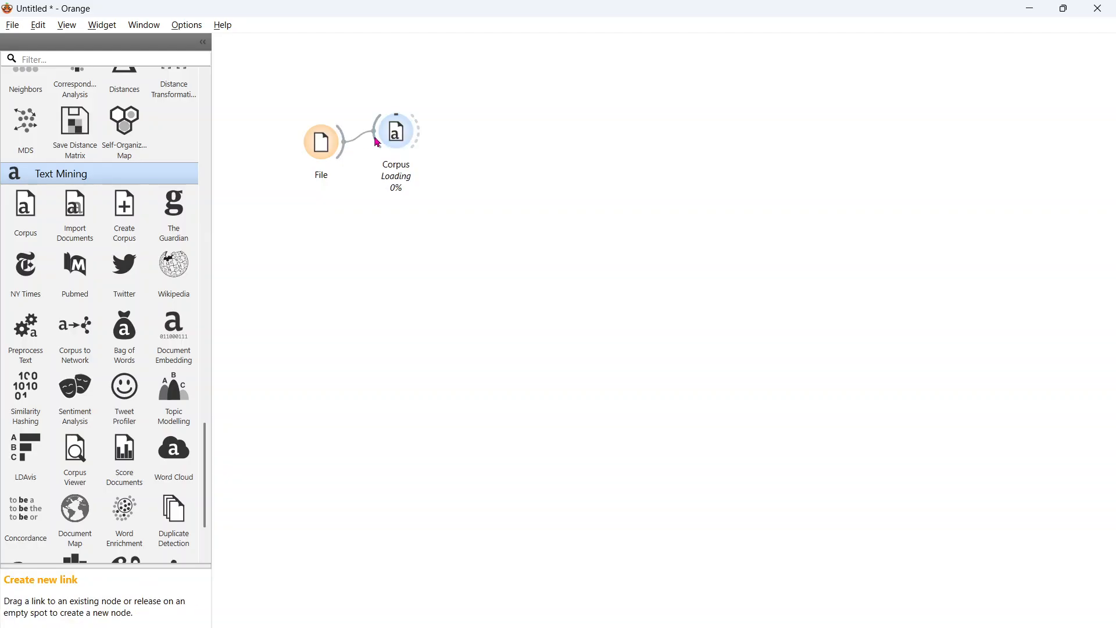
double_click(395, 135)
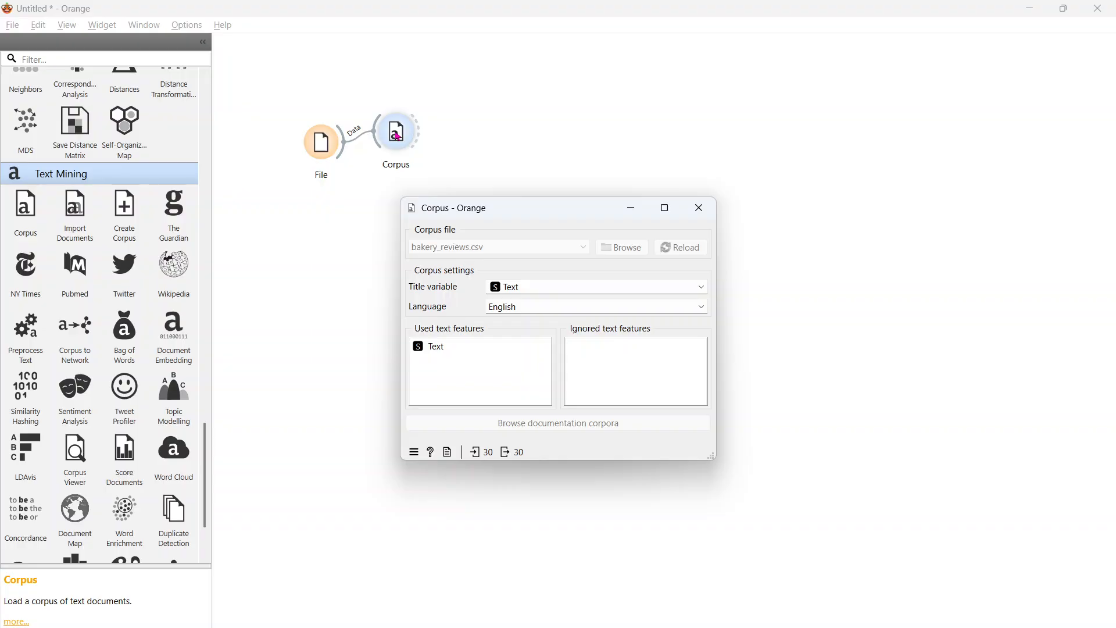
left_click(697, 208)
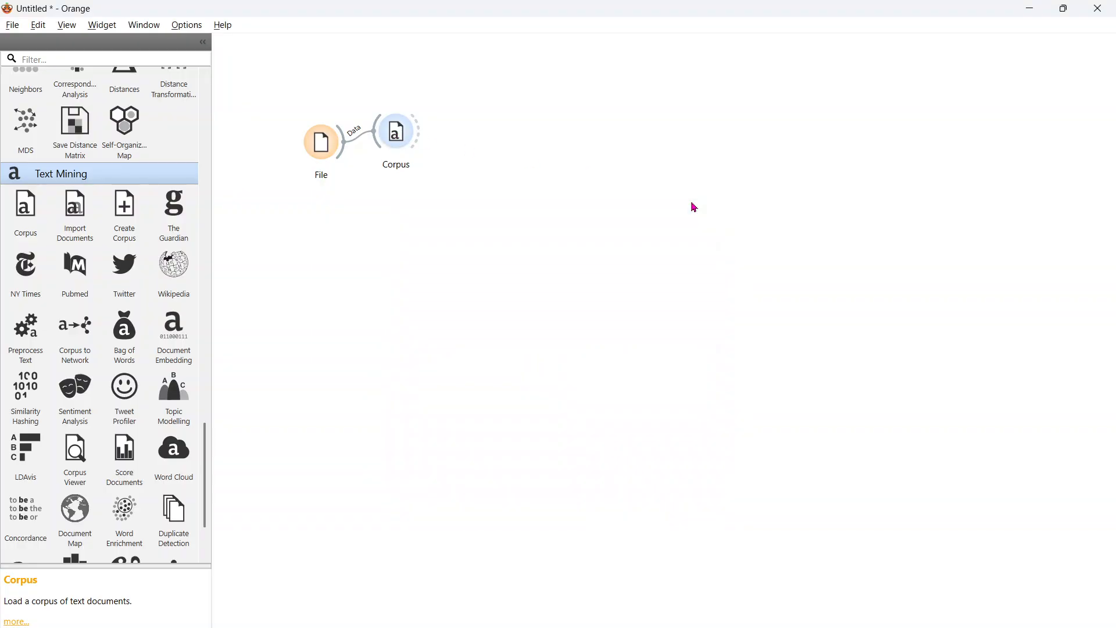
Add a Corpus Viewer above the Corpus widget and link the Corpus output to its Corpus input.
left_click(74, 456)
left_click_drag(498, 136, 462, 67)
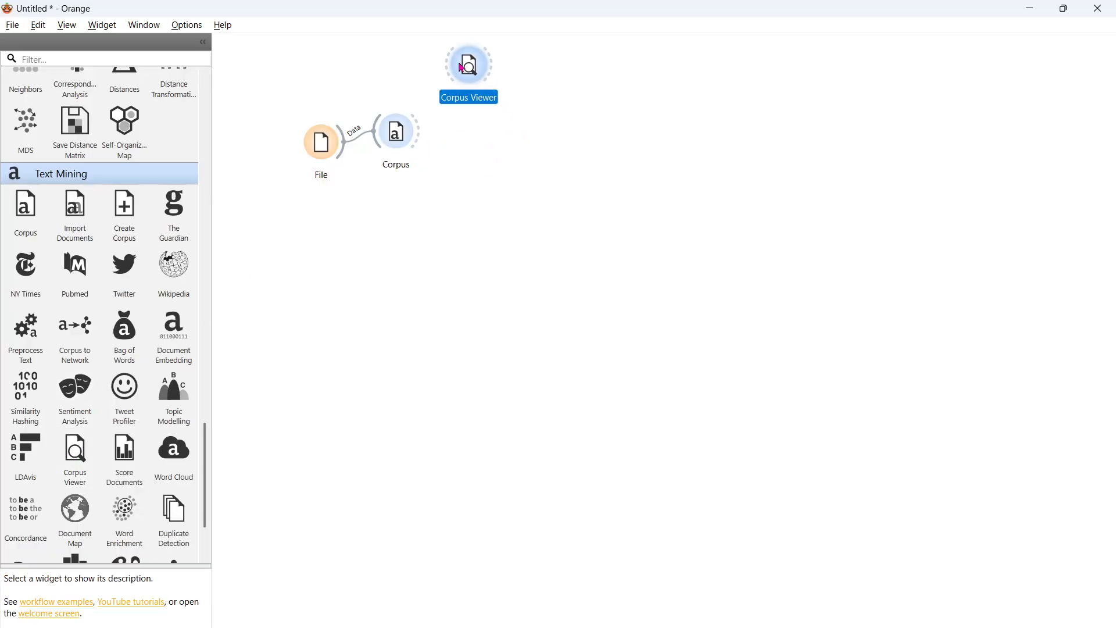
left_click_drag(418, 131, 446, 83)
left_click(453, 75)
double_click(454, 75)
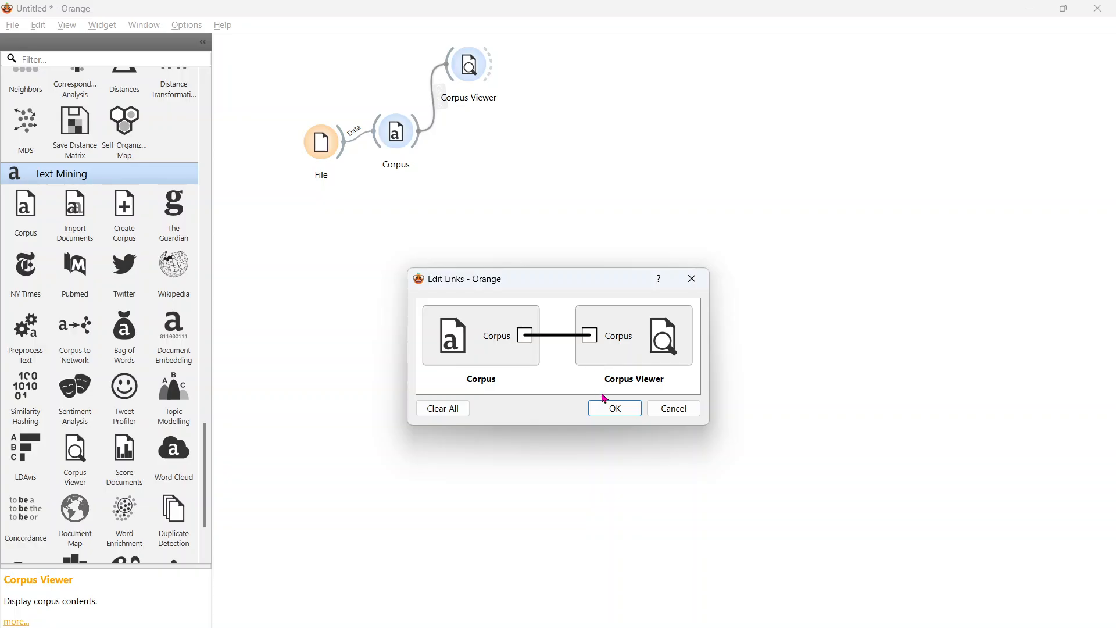
left_click(611, 407)
Examine the reviews in the Corpus Viewer, comparing the Sentiment label and the Text of the first few documents.
double_click(467, 65)
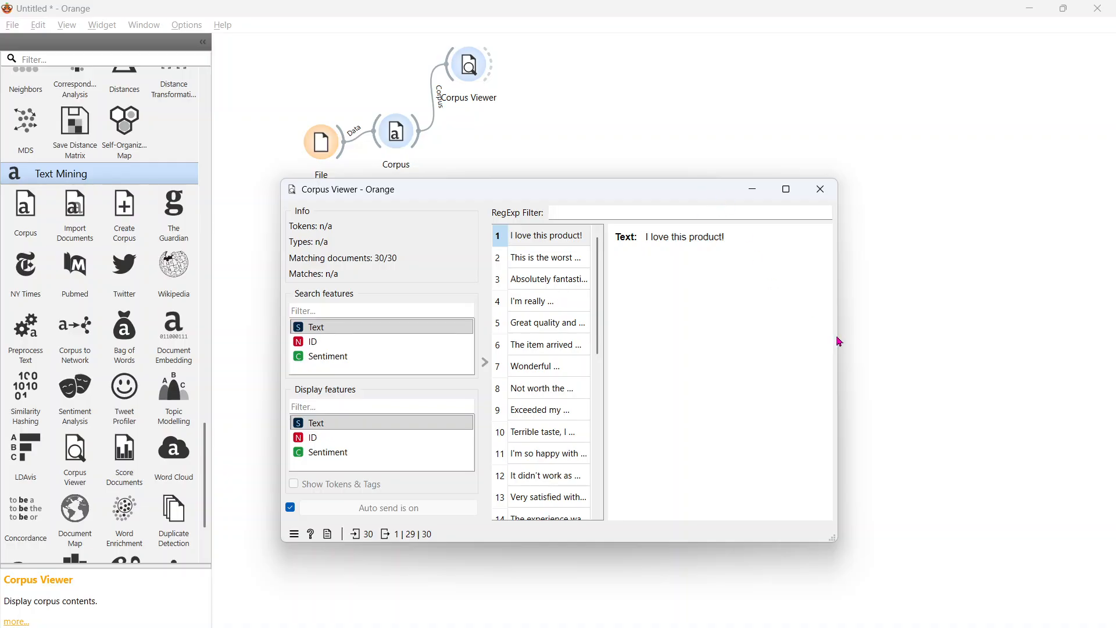
left_click_drag(840, 338, 967, 335)
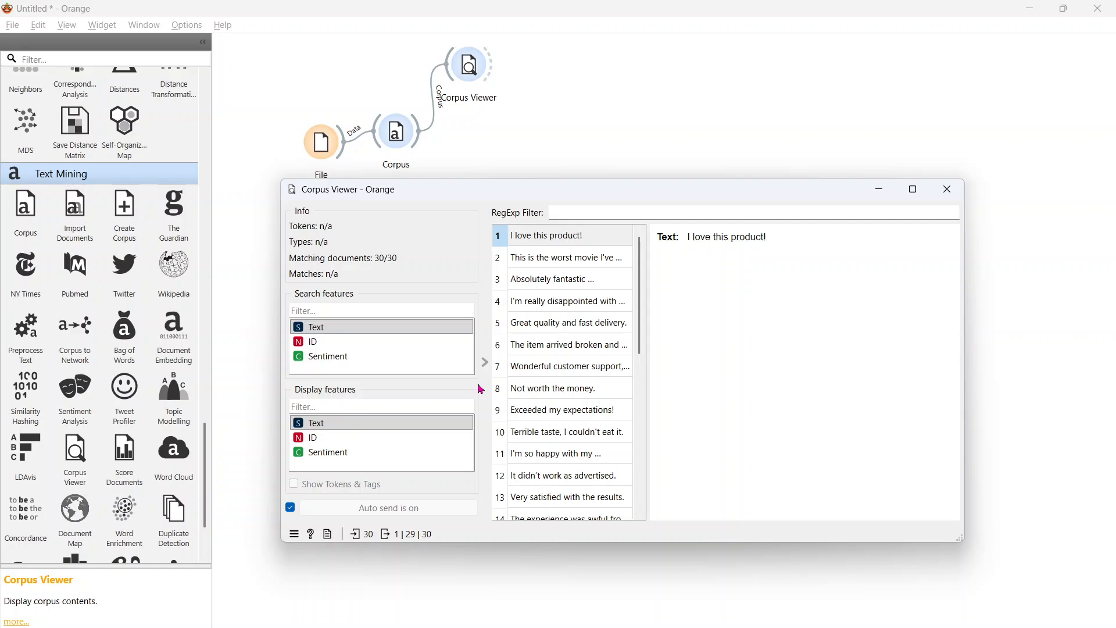
left_click(349, 357)
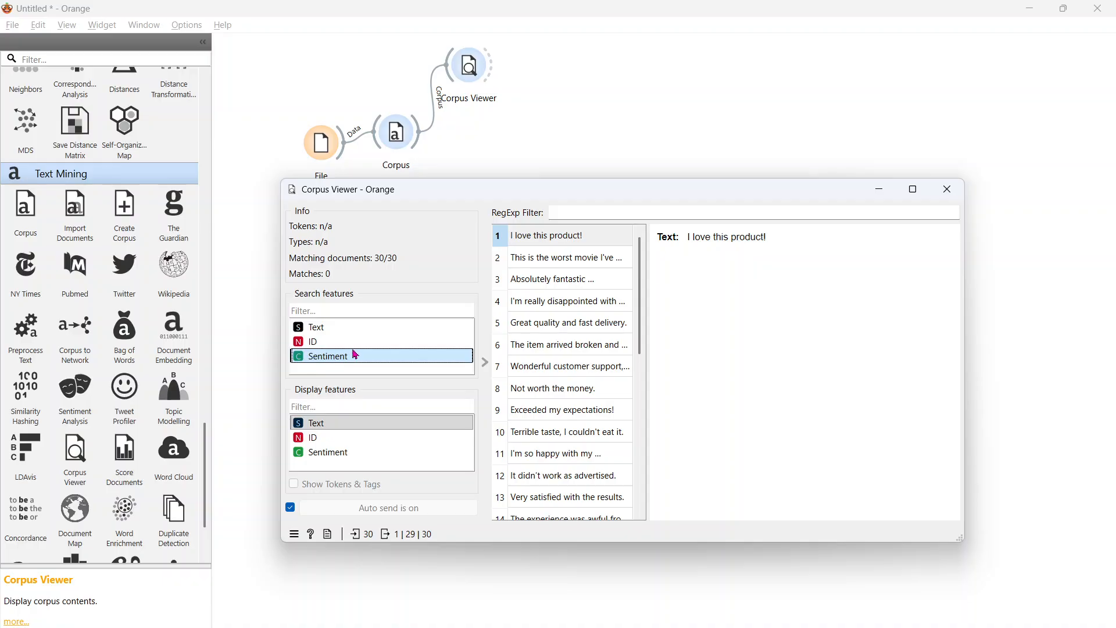
left_click(332, 346)
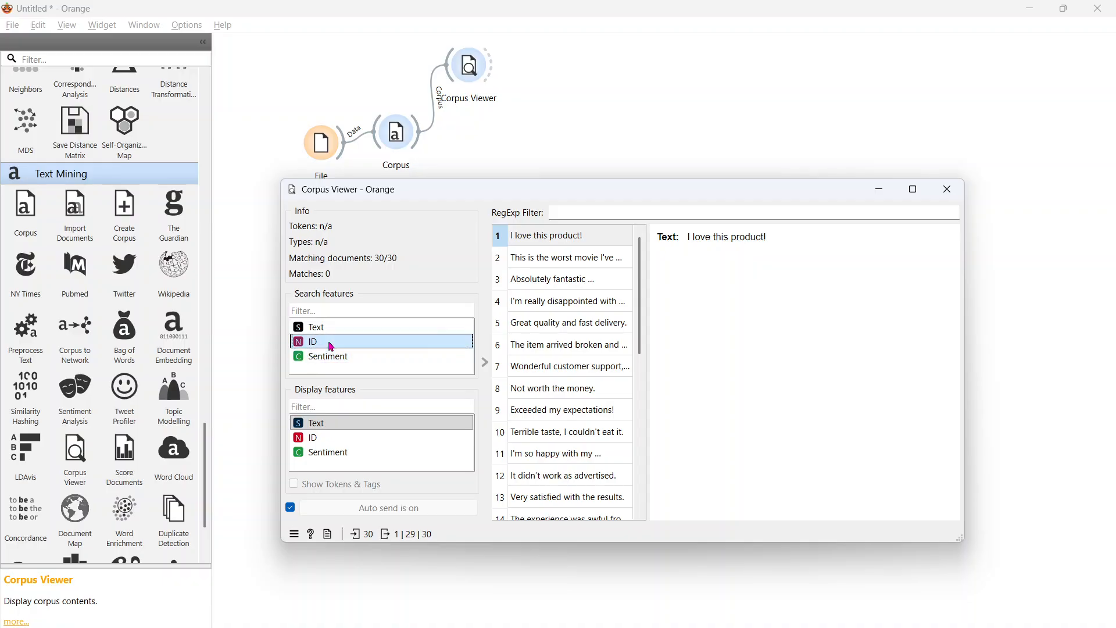
left_click(337, 455)
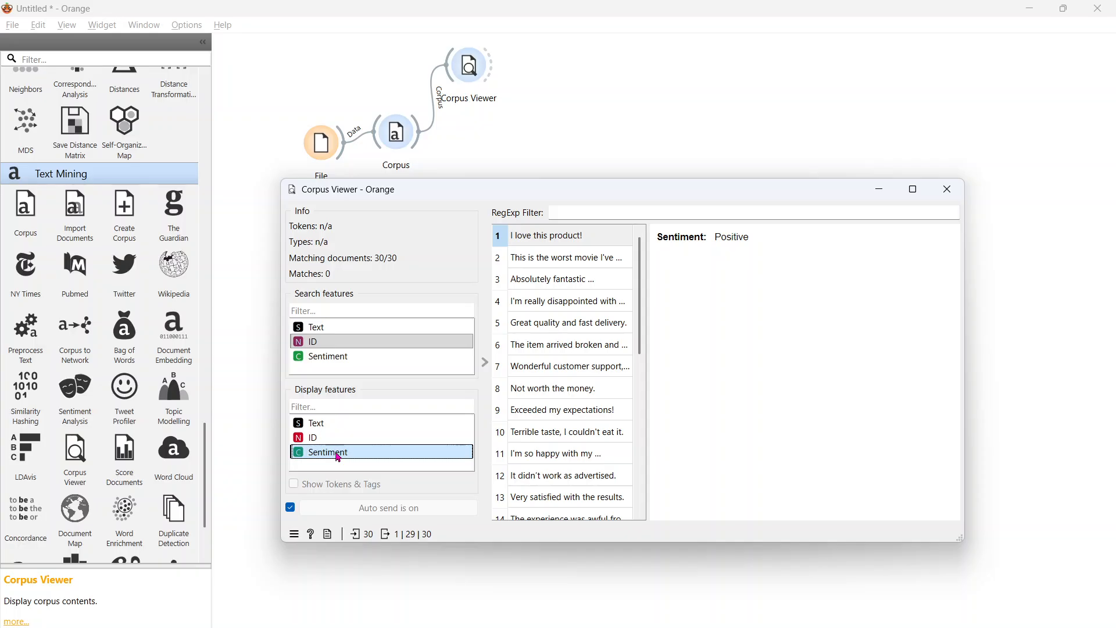
left_click(596, 266)
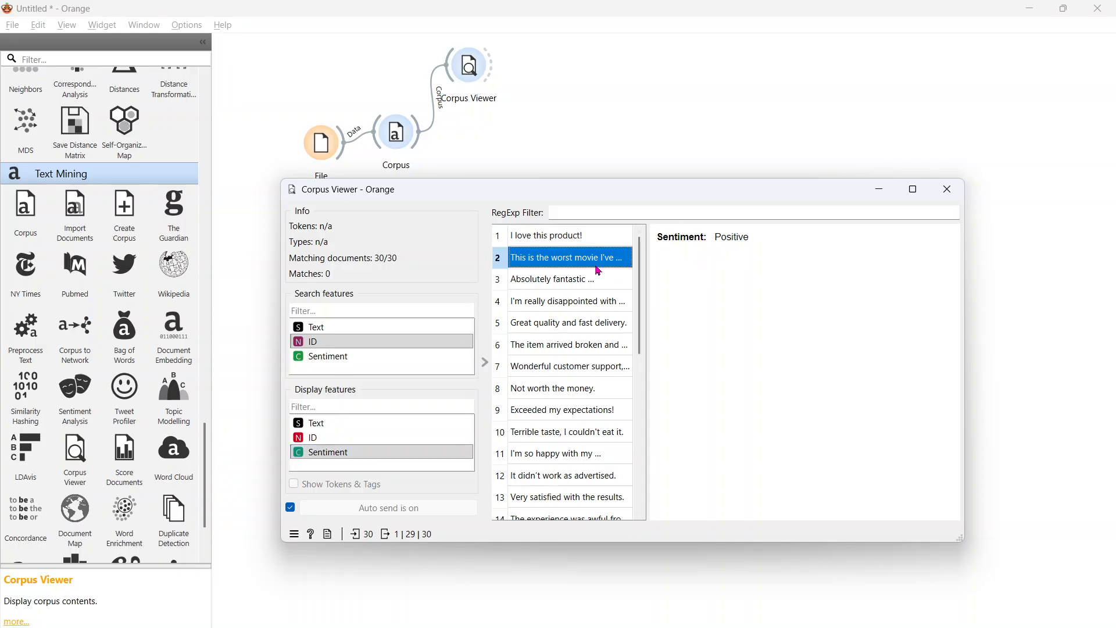
left_click(592, 282)
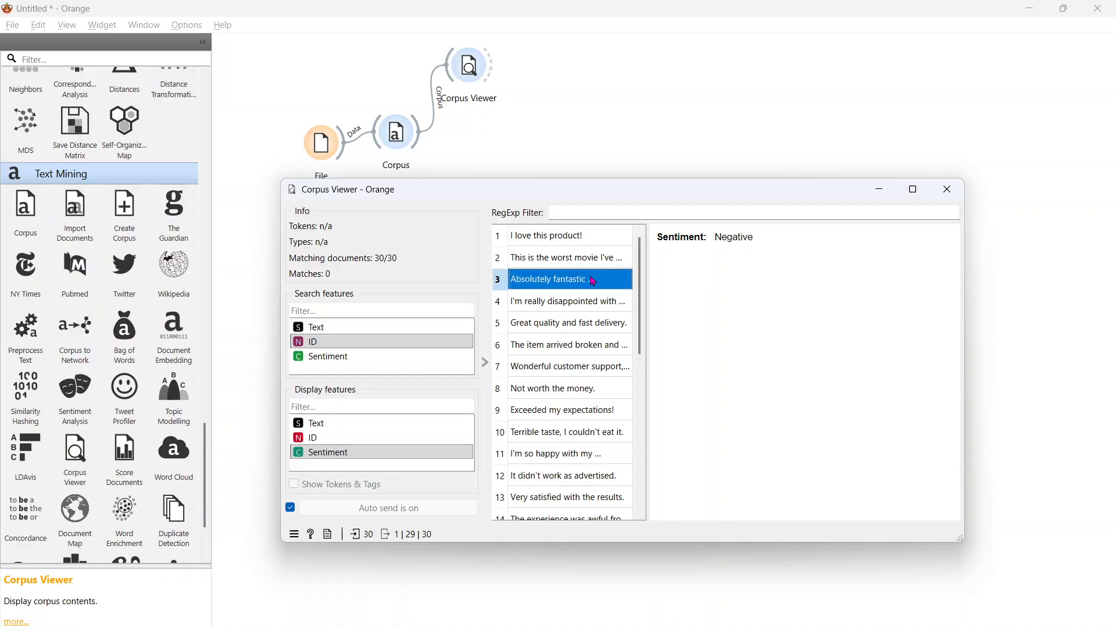
left_click(342, 426)
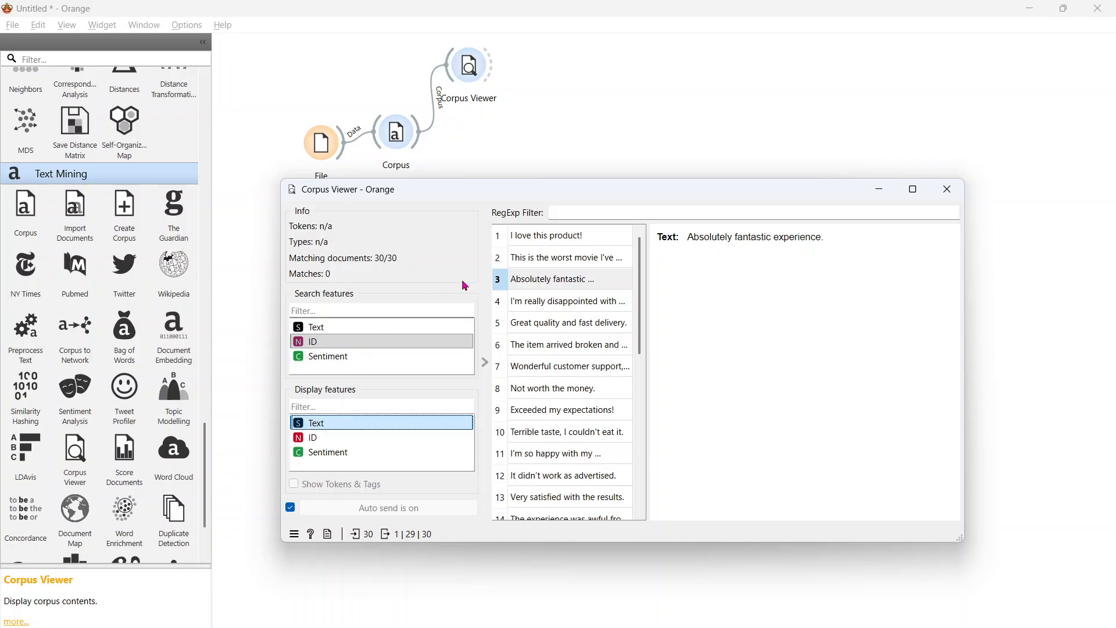
left_click(334, 326)
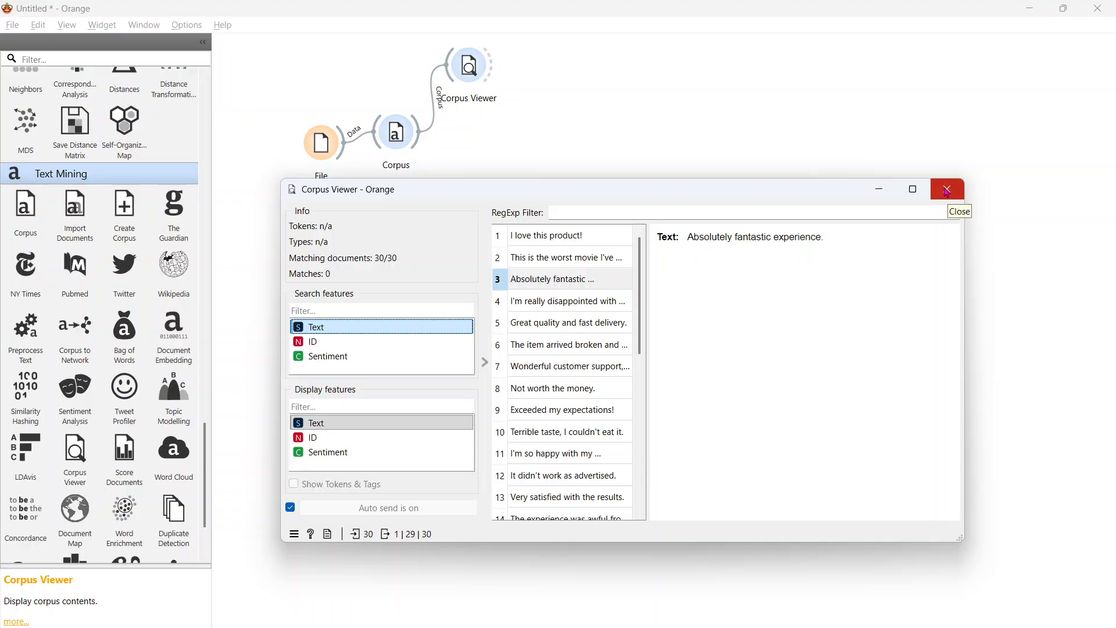
left_click(947, 190)
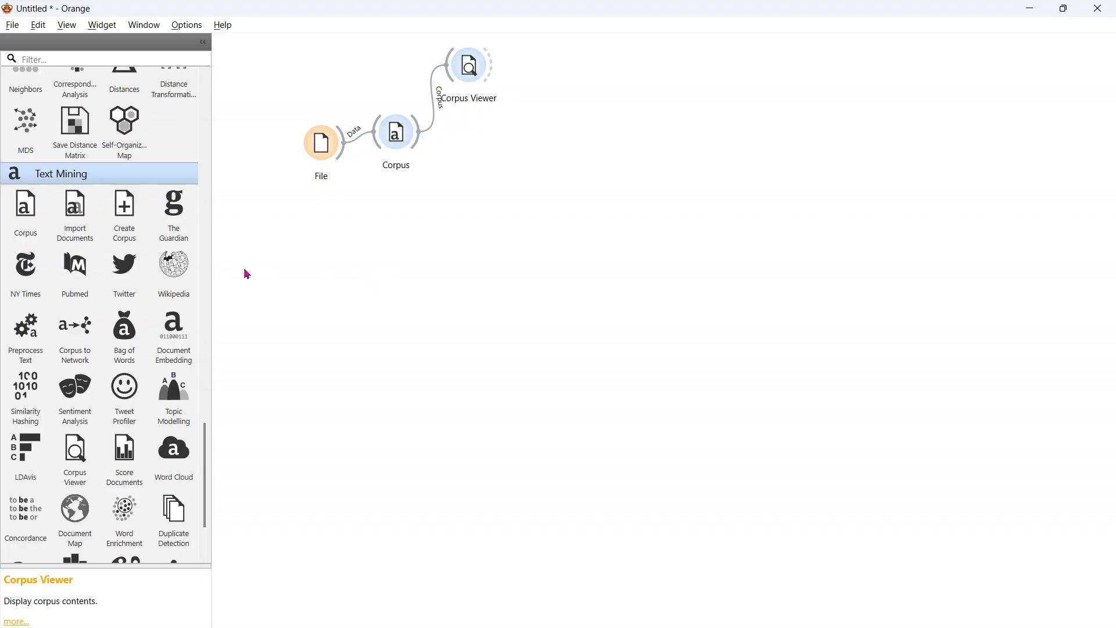
Add a Preprocess Text widget connected to the Corpus output and review its tokenization, transformation and filtering settings.
left_click(26, 331)
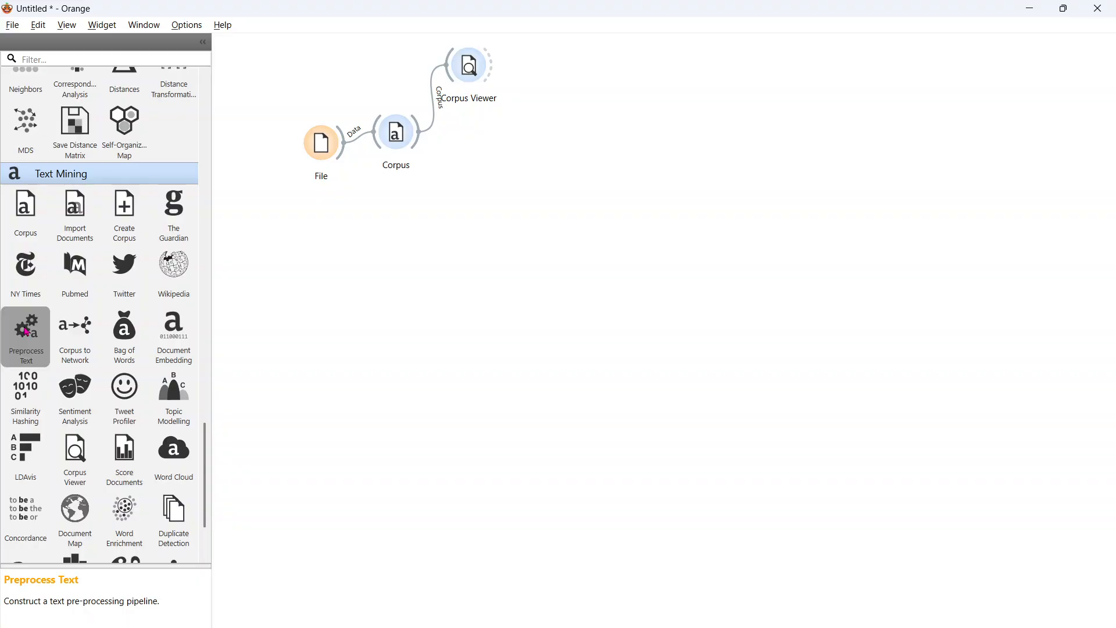
left_click_drag(26, 331, 468, 153)
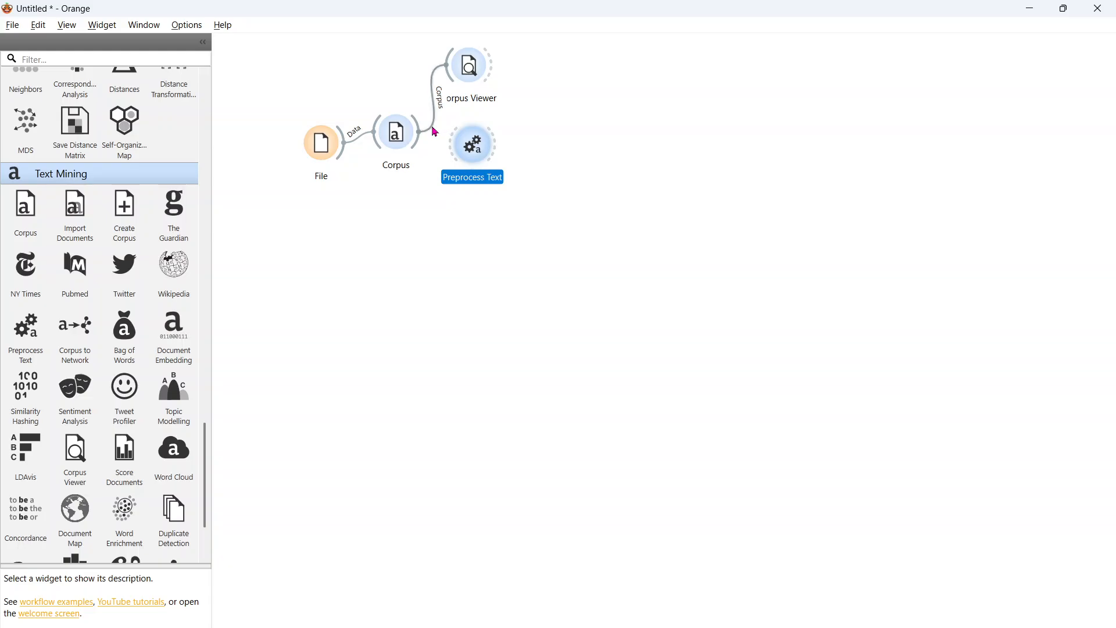
left_click_drag(419, 133, 520, 152)
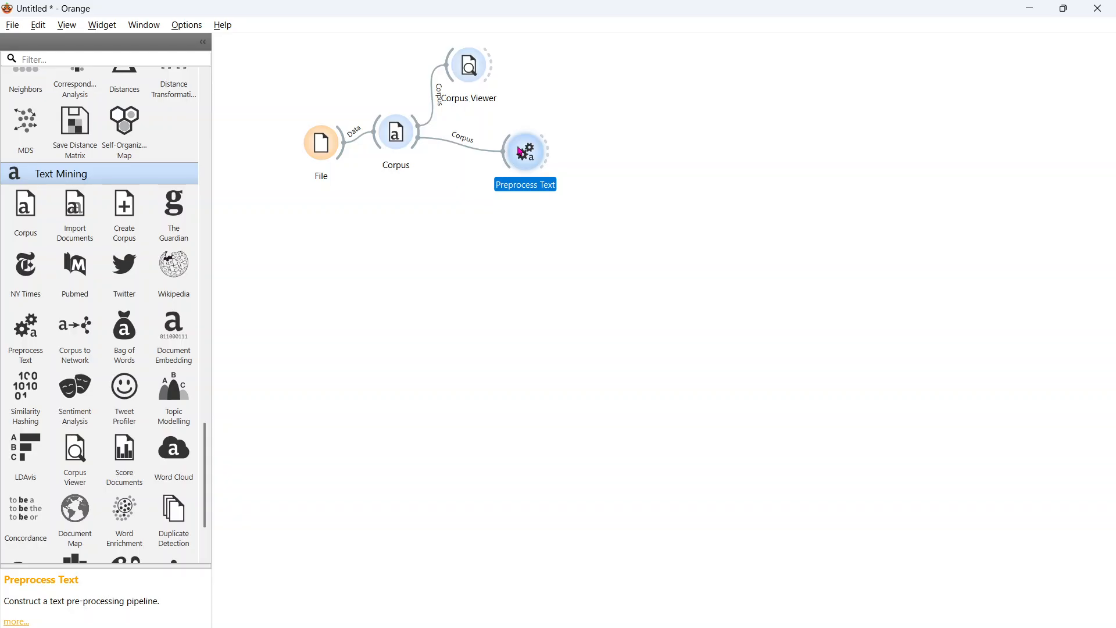
left_click_drag(400, 140, 420, 149)
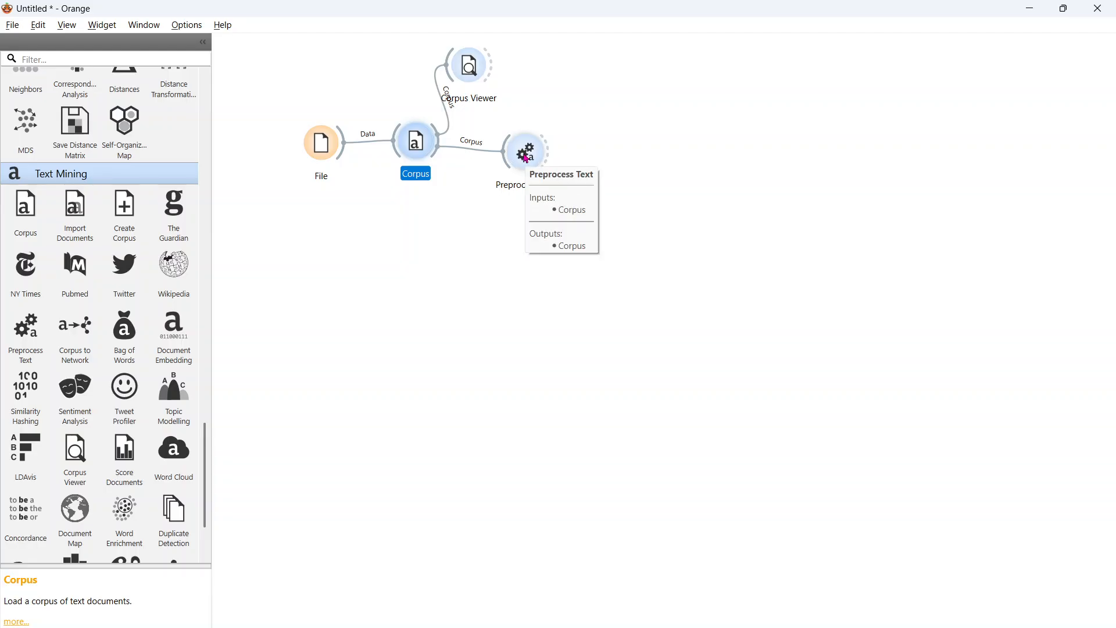
double_click(525, 154)
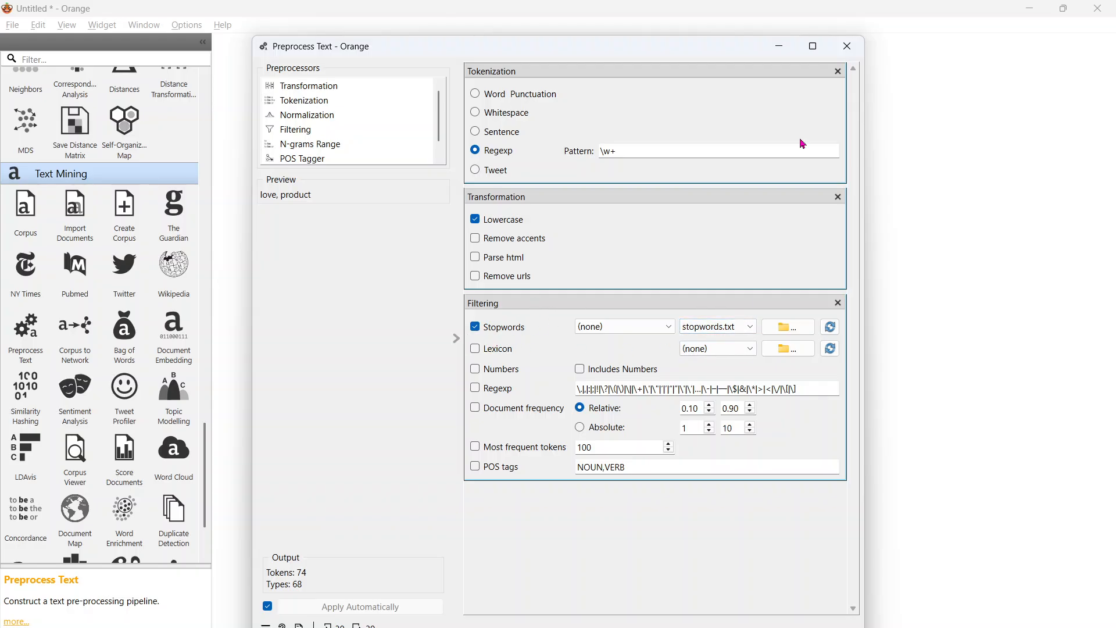
left_click(853, 47)
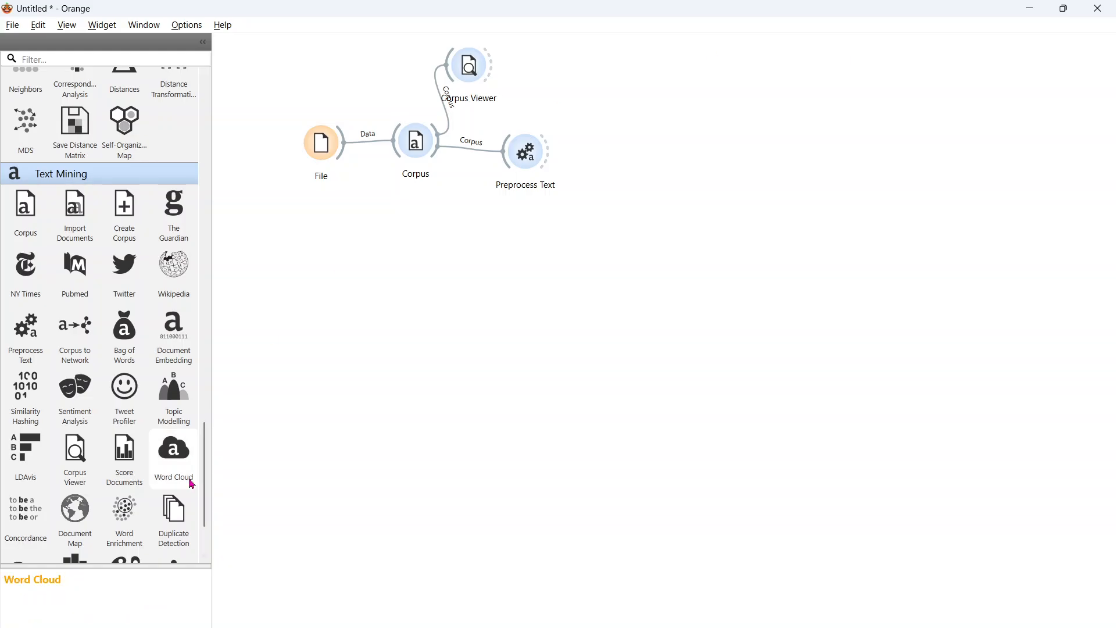
Add a second Corpus Viewer widget beside Preprocess Text.
left_click(75, 456)
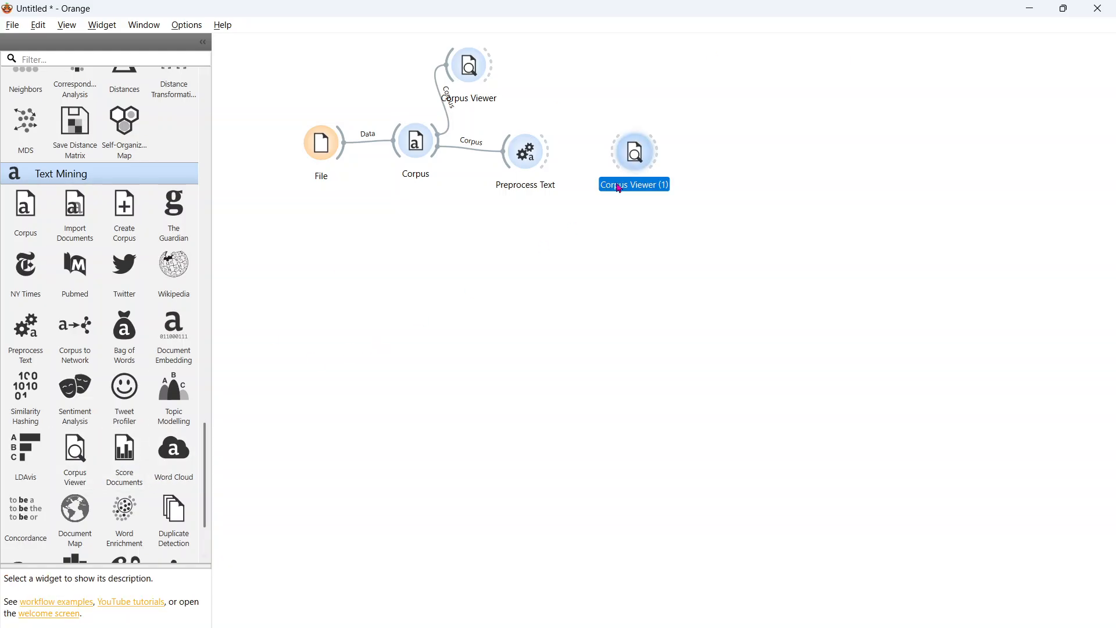
left_click_drag(625, 168, 603, 118)
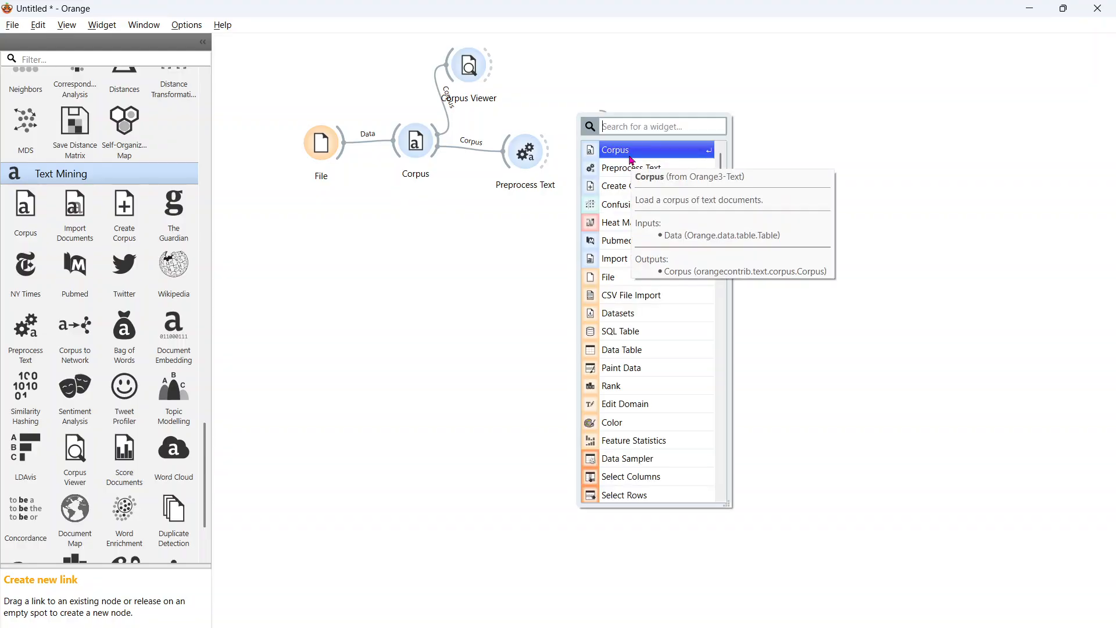
left_click(631, 155)
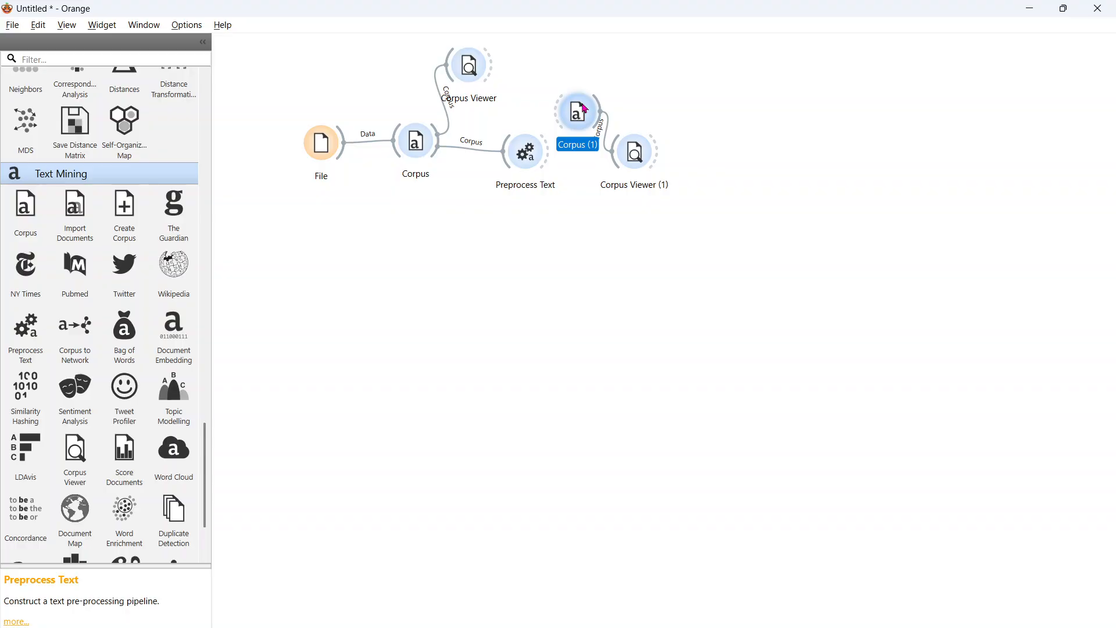
key("Delete")
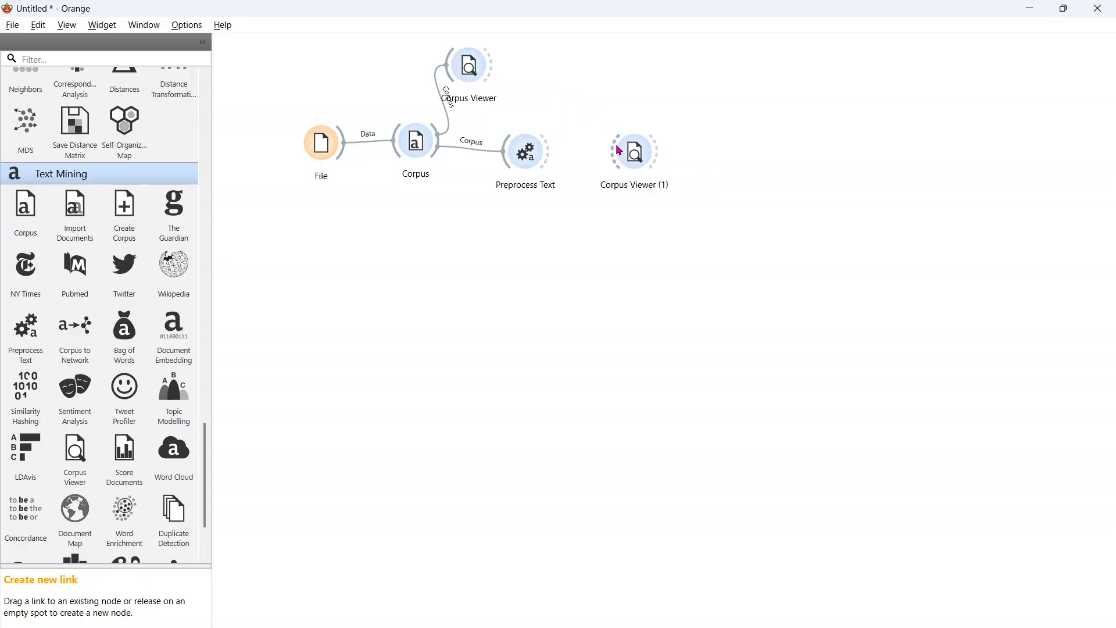
Move the second Corpus Viewer up beside Preprocess Text and link Preprocess Text's Corpus output to it.
left_click_drag(635, 156, 609, 104)
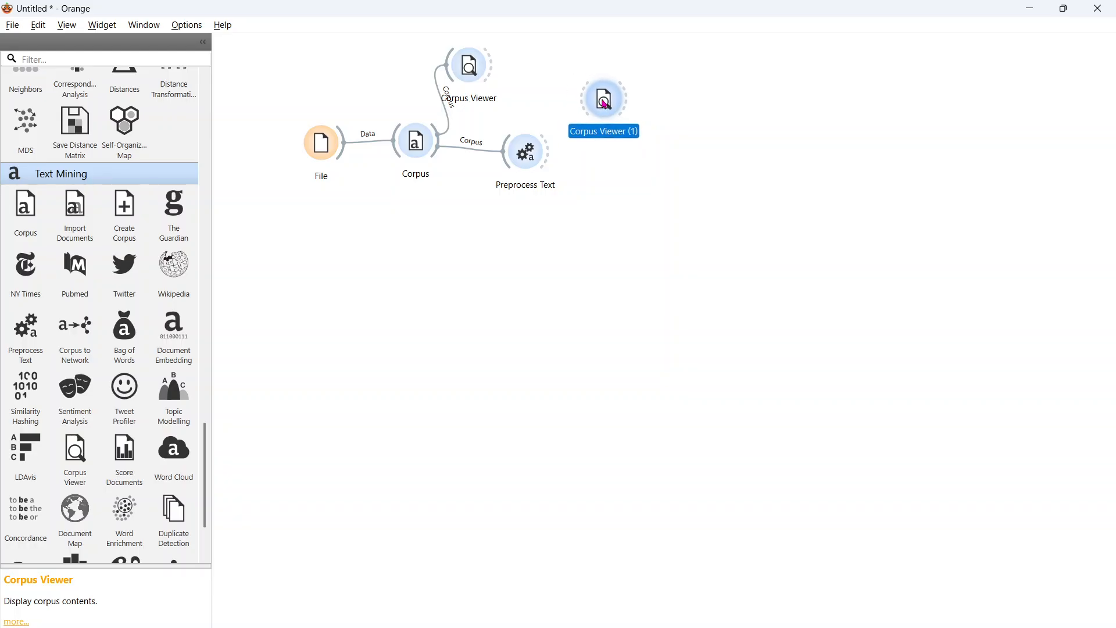
left_click_drag(549, 155, 613, 100)
Turn on Show Tokens & Tags in the second Corpus Viewer and compare the first review's text with its tokens.
double_click(616, 100)
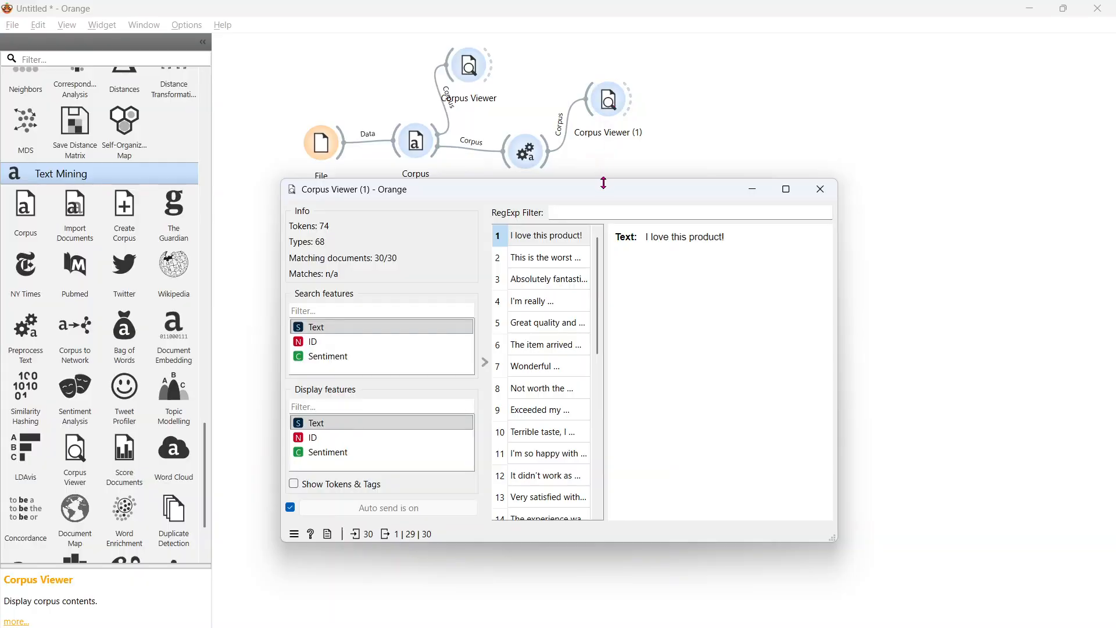
left_click_drag(607, 195, 813, 64)
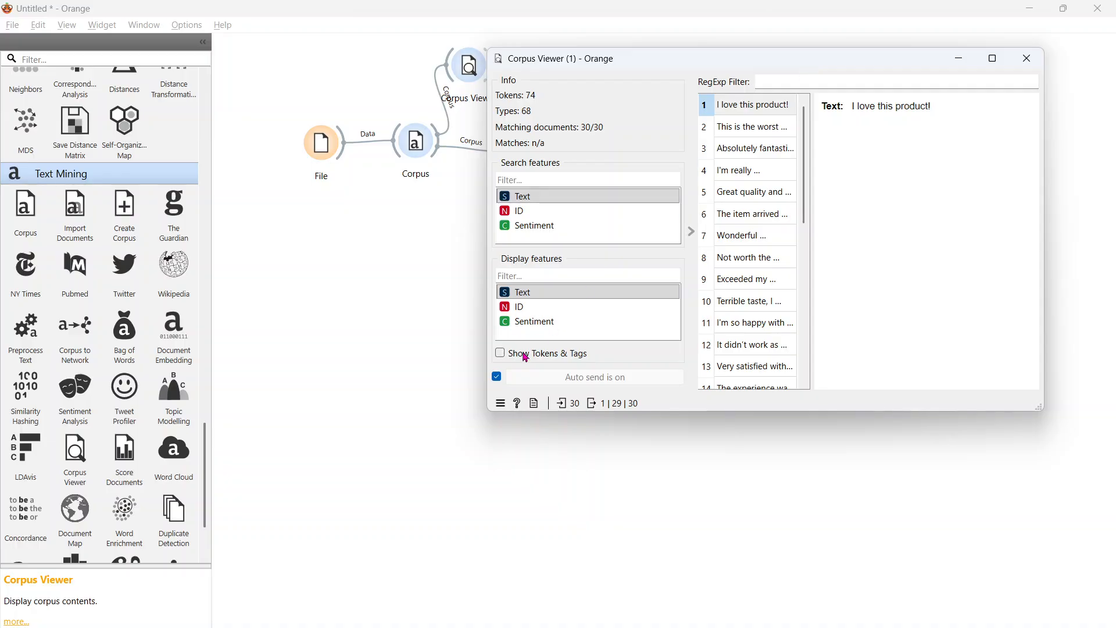
left_click(506, 357)
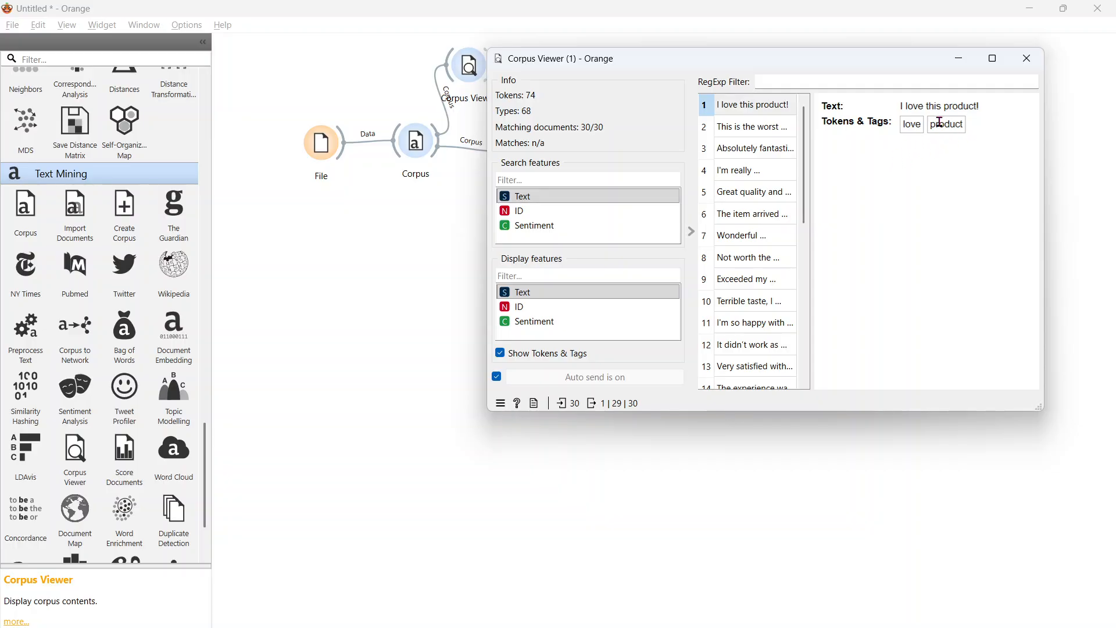
left_click(1025, 59)
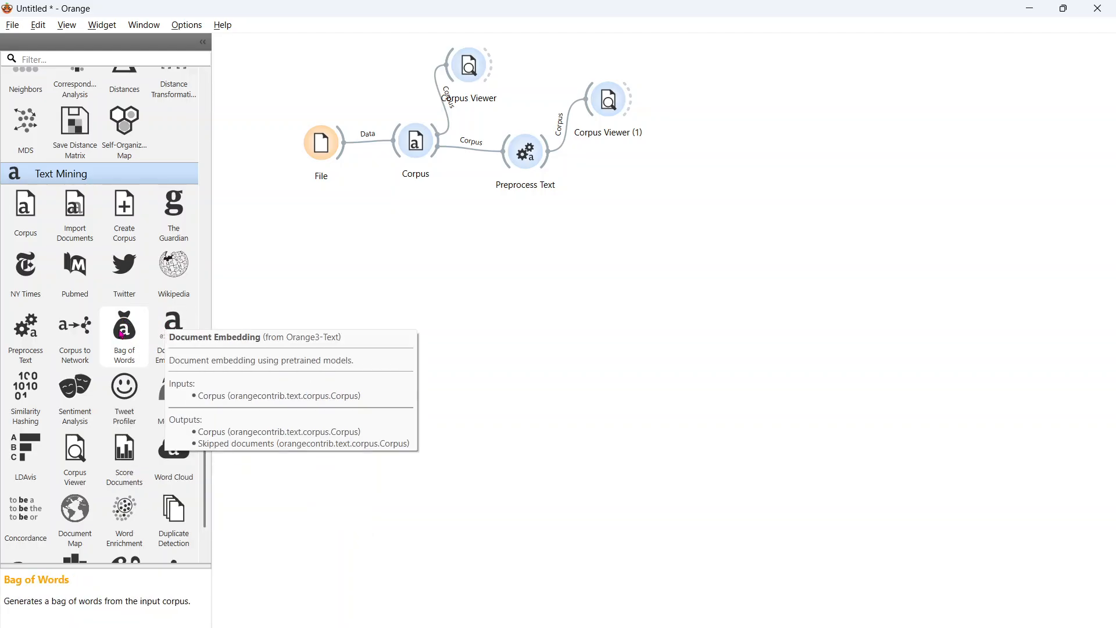
Add a Bag of Words widget fed by Preprocess Text and check its term frequency, document frequency and regularization options.
left_click(121, 334)
left_click_drag(121, 333, 606, 189)
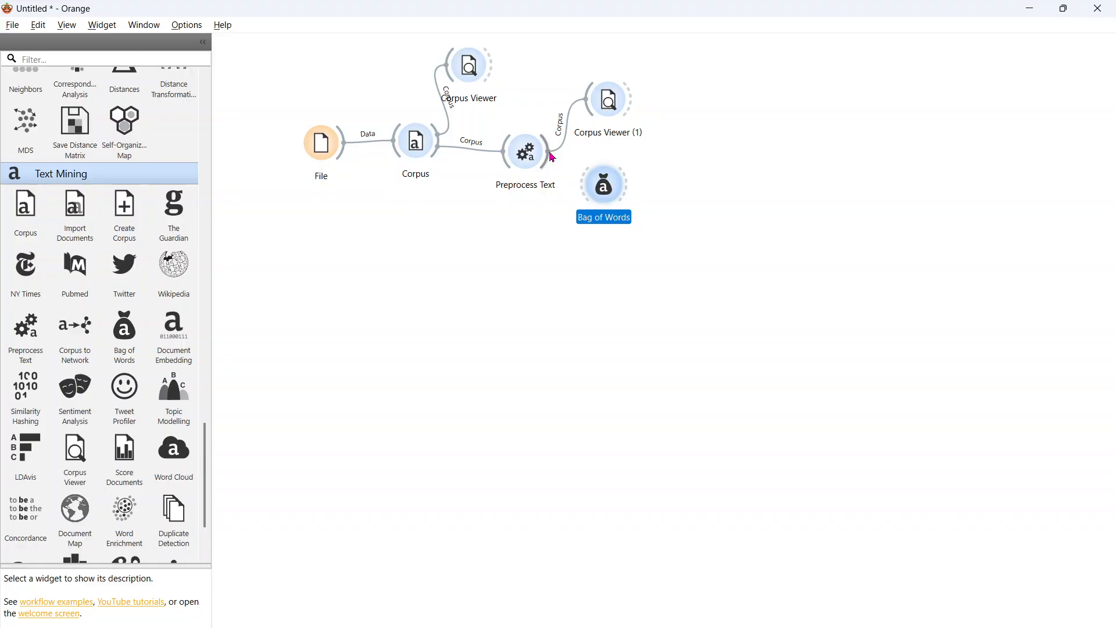
left_click_drag(552, 157, 597, 186)
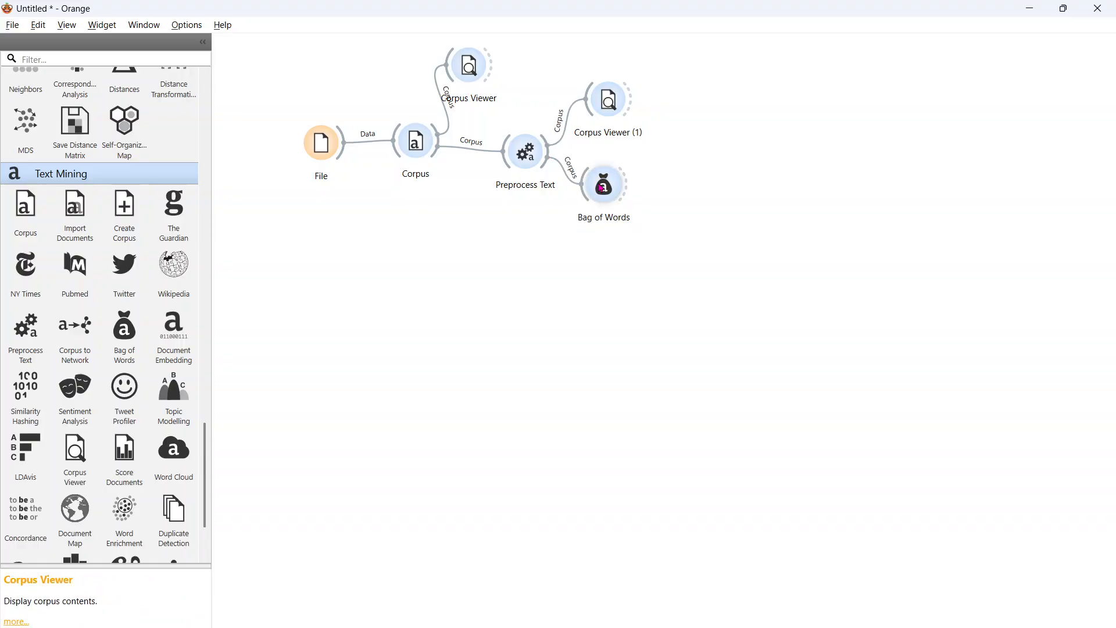
double_click(609, 188)
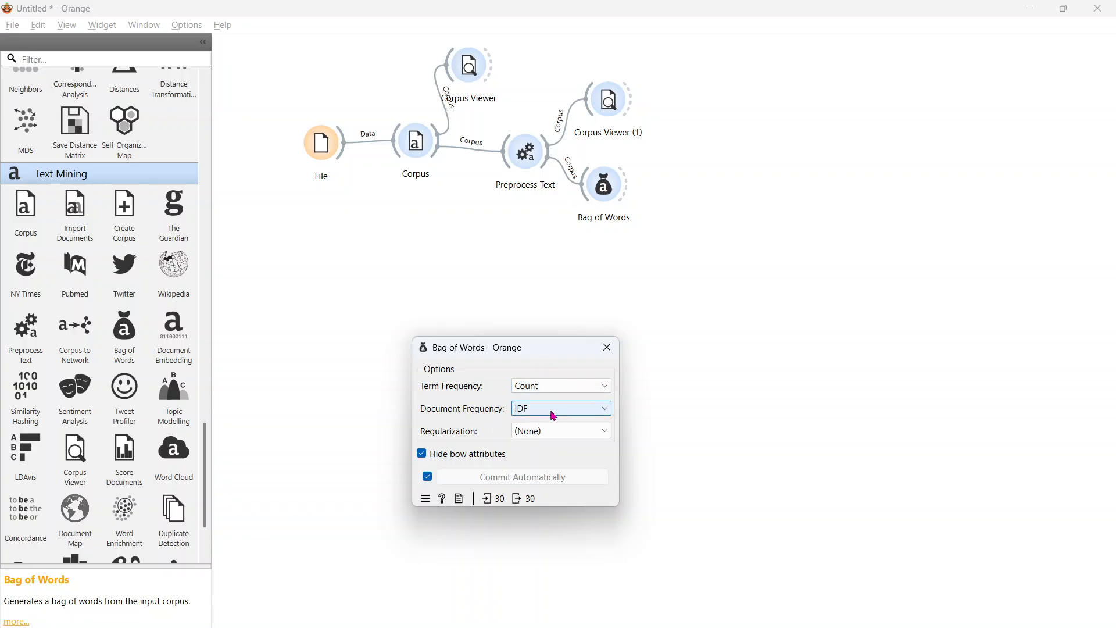
left_click(609, 348)
Add a Data Table linked to the Bag of Words output and widen its feature column to inspect the word weights.
scroll(207, 104, "up", 15)
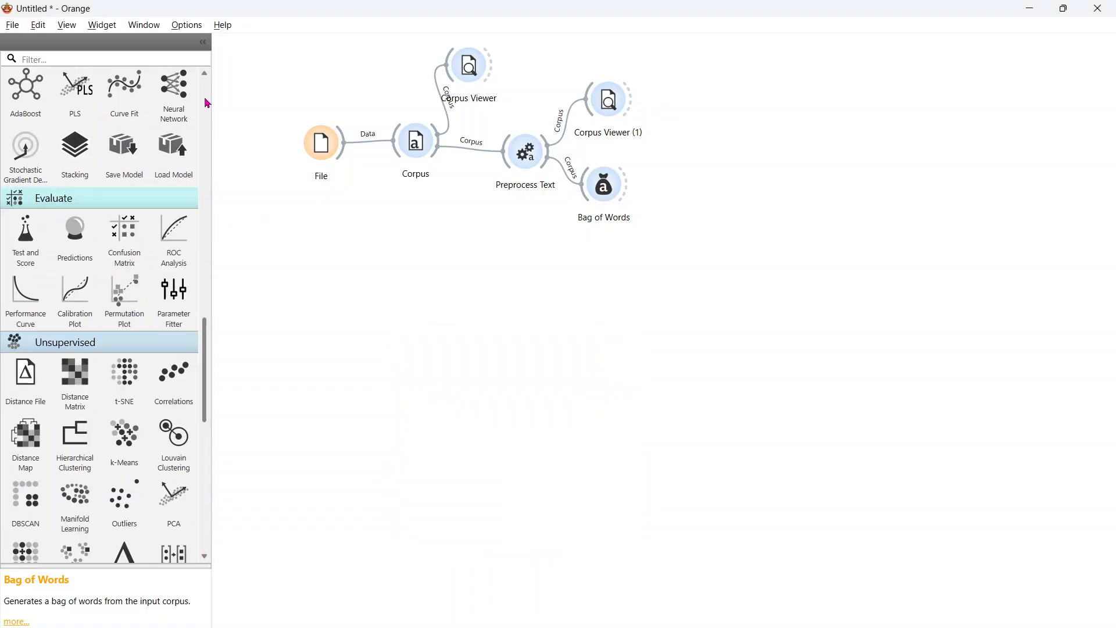
left_click_drag(35, 190, 683, 143)
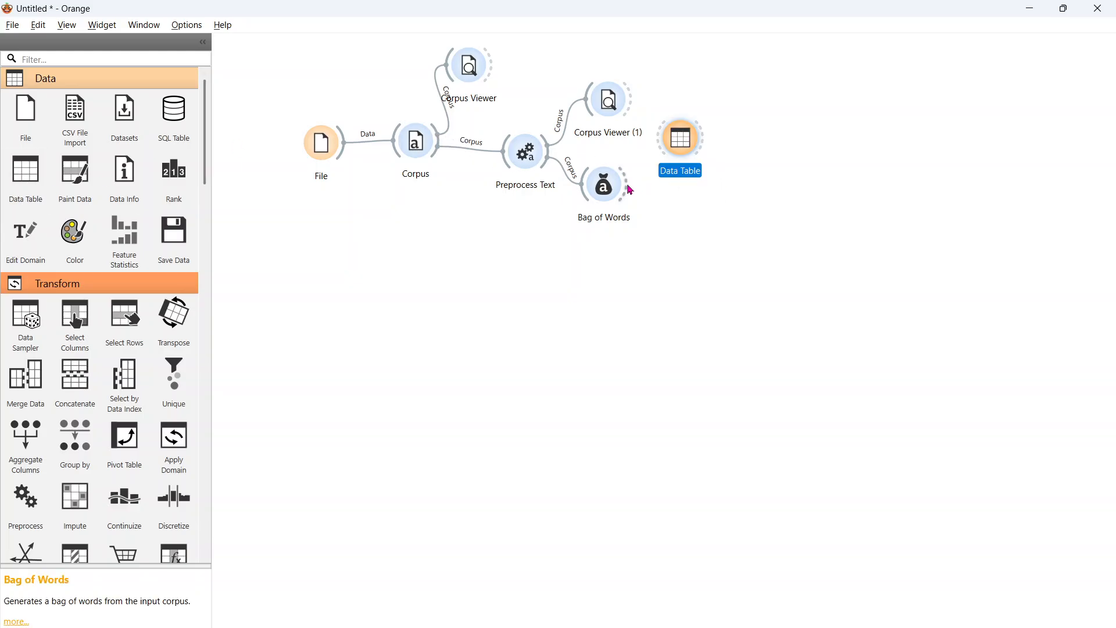
left_click_drag(630, 186, 683, 143)
double_click(683, 143)
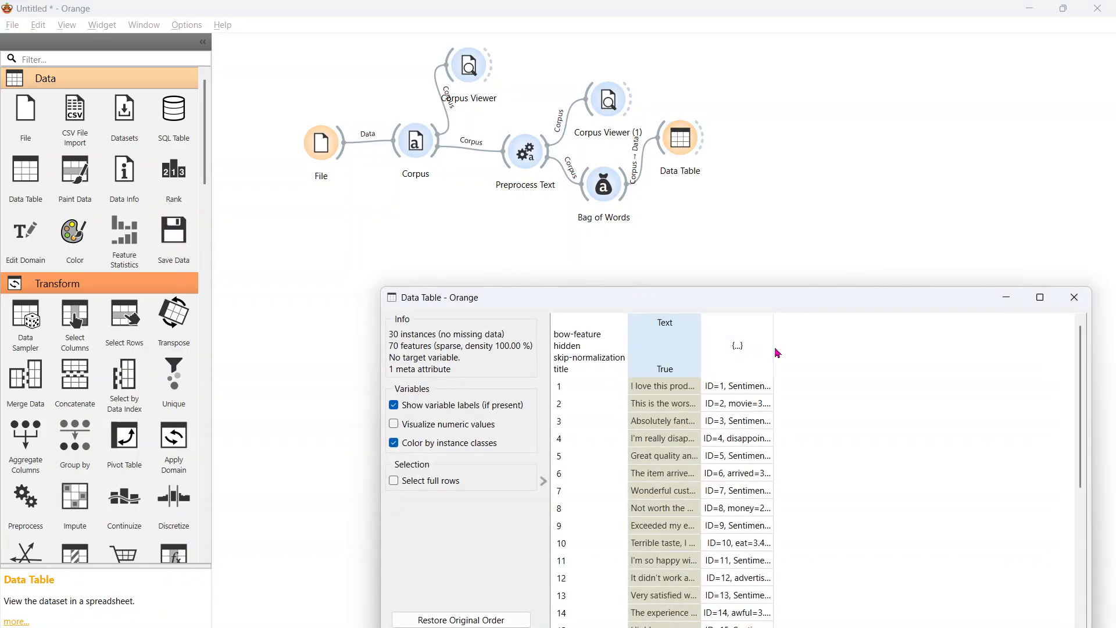
left_click_drag(773, 348, 1023, 353)
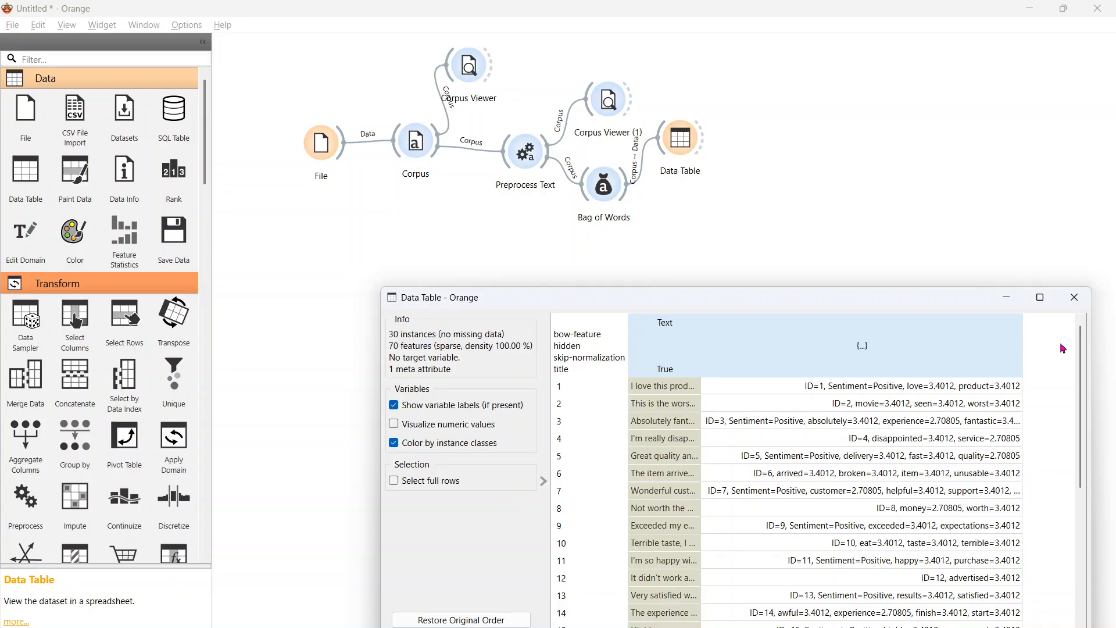
left_click(1073, 303)
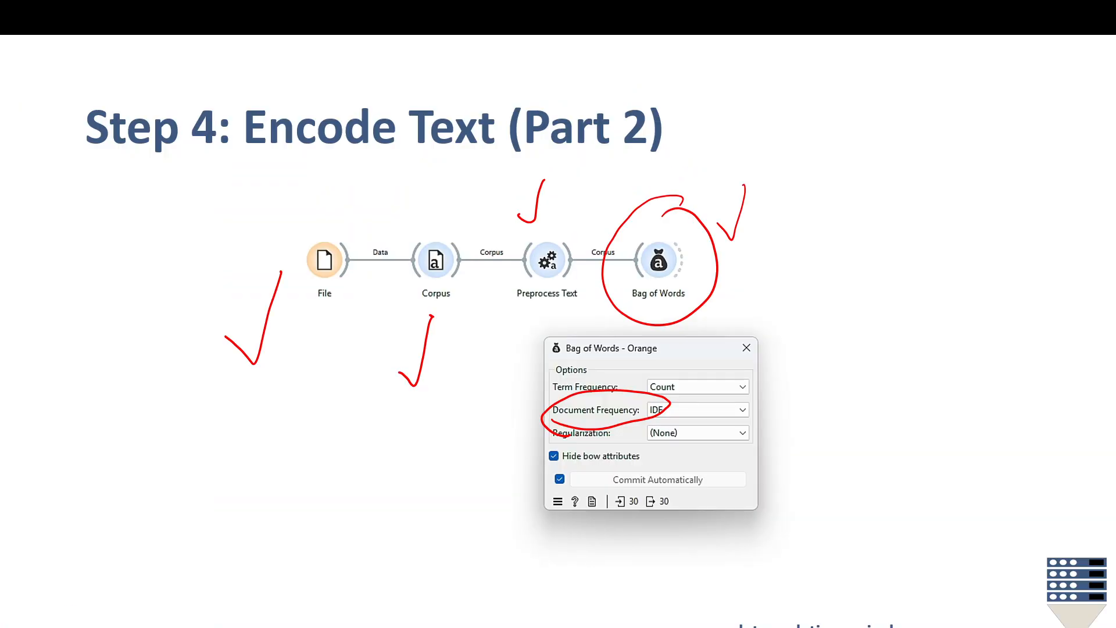
mouse_move(866, 208)
left_mouse_down()
mouse_move(814, 297)
mouse_move(775, 283)
left_mouse_up()
key("Right")
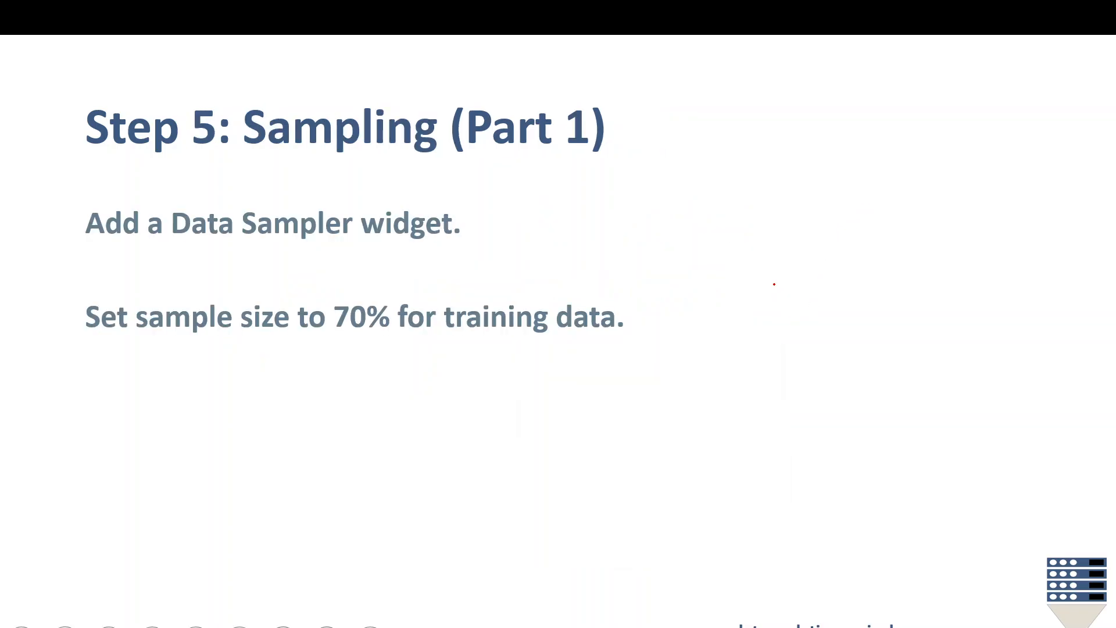
mouse_move(228, 99)
left_mouse_down()
mouse_move(110, 74)
mouse_move(241, 140)
mouse_move(193, 85)
left_mouse_up()
mouse_move(98, 144)
left_mouse_down()
mouse_move(13, 353)
mouse_move(29, 407)
left_mouse_up()
left_click_drag(41, 397, 45, 443)
mouse_move(41, 398)
left_mouse_down()
mouse_move(66, 423)
mouse_move(39, 459)
mouse_move(99, 429)
mouse_move(106, 453)
left_mouse_up()
left_click_drag(116, 423, 116, 448)
left_click_drag(105, 419, 136, 409)
mouse_move(136, 409)
left_mouse_down()
mouse_move(146, 447)
mouse_move(104, 497)
mouse_move(131, 491)
mouse_move(150, 465)
mouse_move(176, 485)
mouse_move(197, 468)
left_mouse_up()
mouse_move(375, 447)
left_mouse_down()
mouse_move(319, 428)
mouse_move(375, 448)
left_mouse_up()
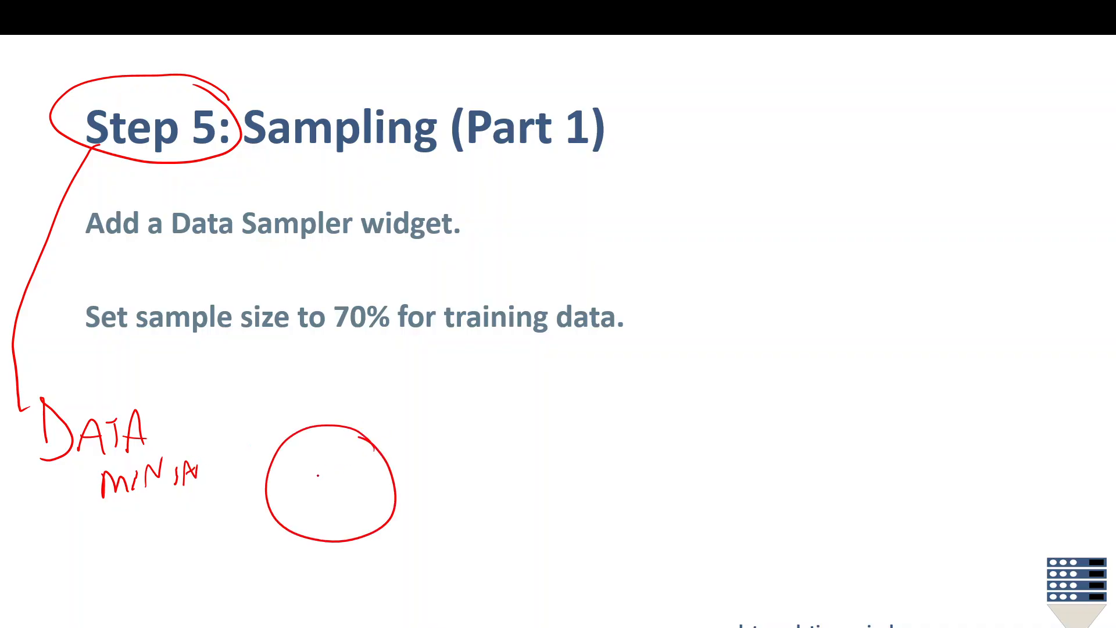
left_click_drag(295, 480, 303, 511)
mouse_move(341, 473)
left_mouse_down()
mouse_move(331, 511)
mouse_move(352, 504)
left_mouse_up()
mouse_move(357, 488)
left_mouse_down()
mouse_move(360, 502)
mouse_move(371, 477)
mouse_move(372, 499)
left_mouse_up()
left_click_drag(381, 477, 391, 497)
mouse_move(374, 497)
left_mouse_down()
mouse_move(486, 423)
mouse_move(500, 429)
left_mouse_up()
left_click_drag(495, 388, 525, 381)
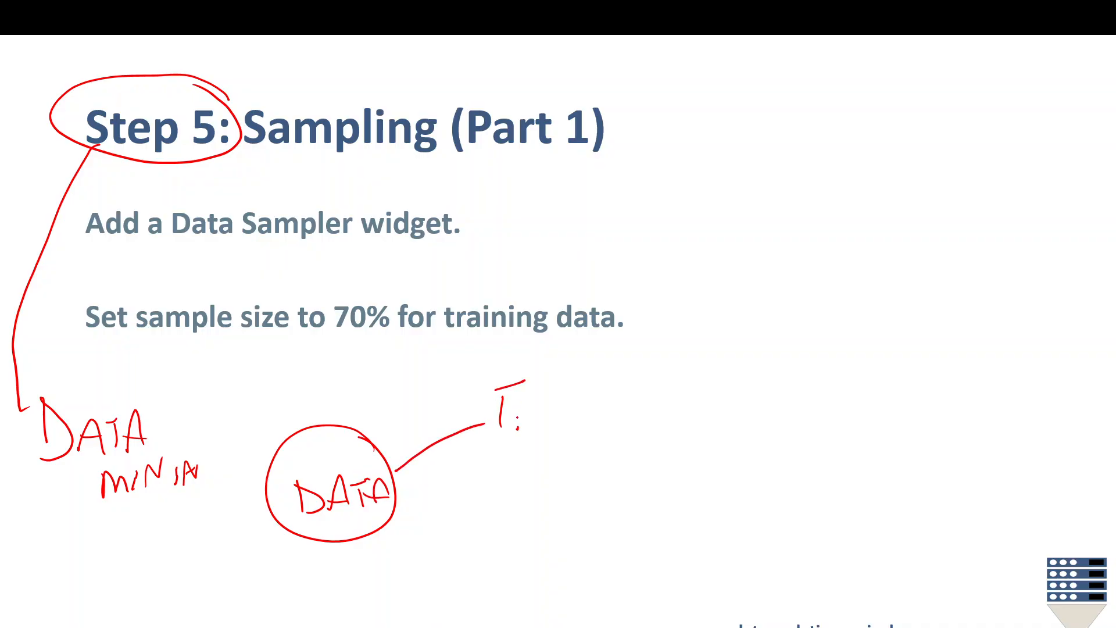
left_click_drag(517, 428, 530, 409)
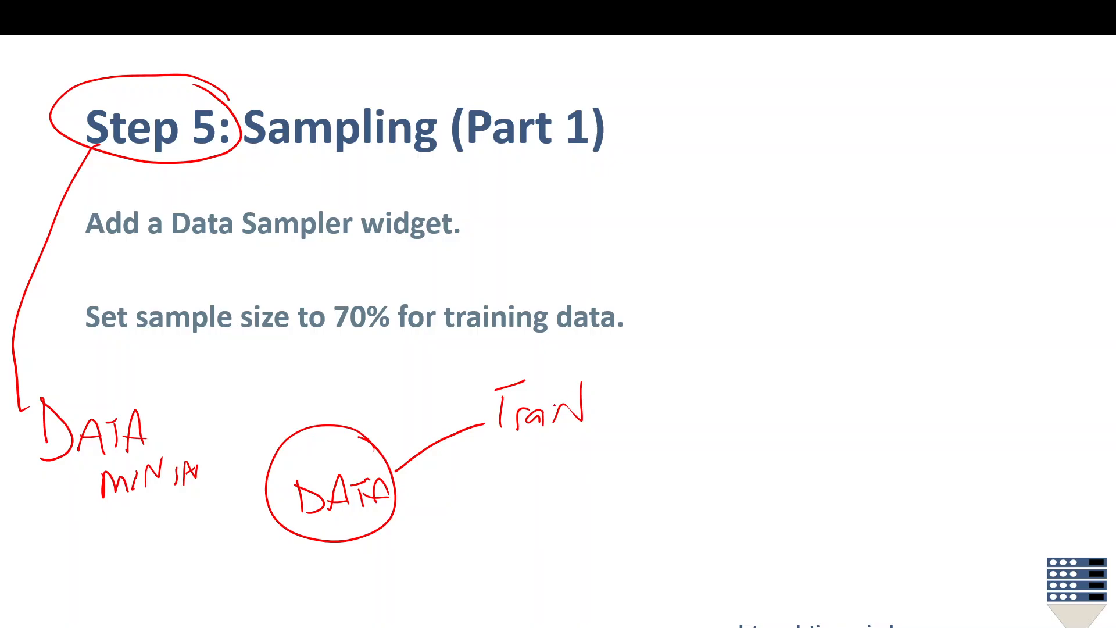
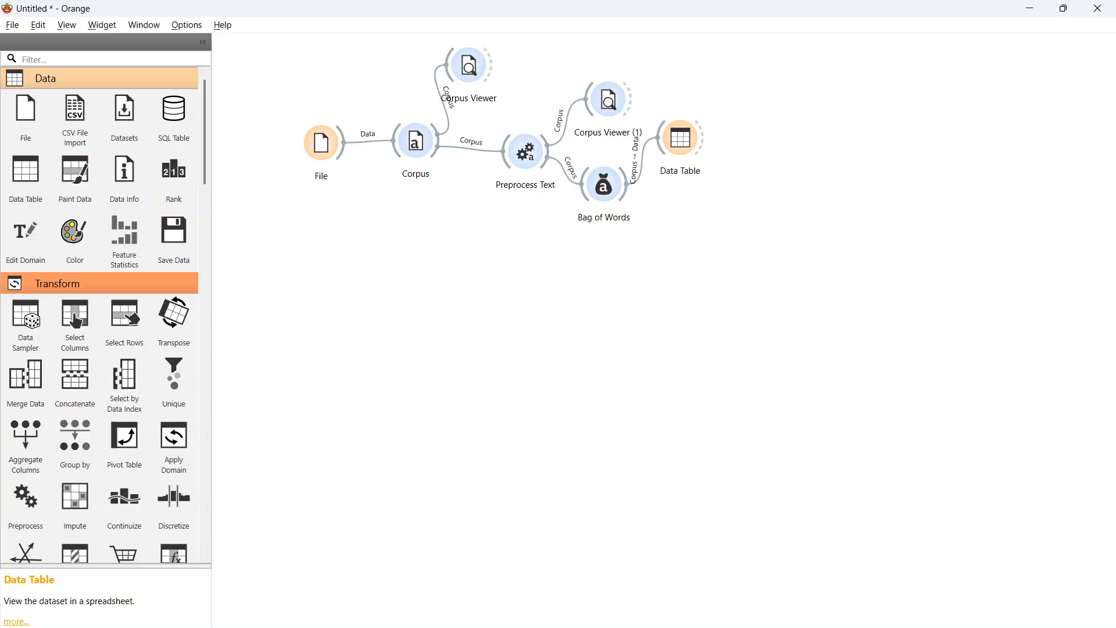
Move the Bag of Words widget slightly lower on the canvas.
left_click_drag(603, 185, 604, 219)
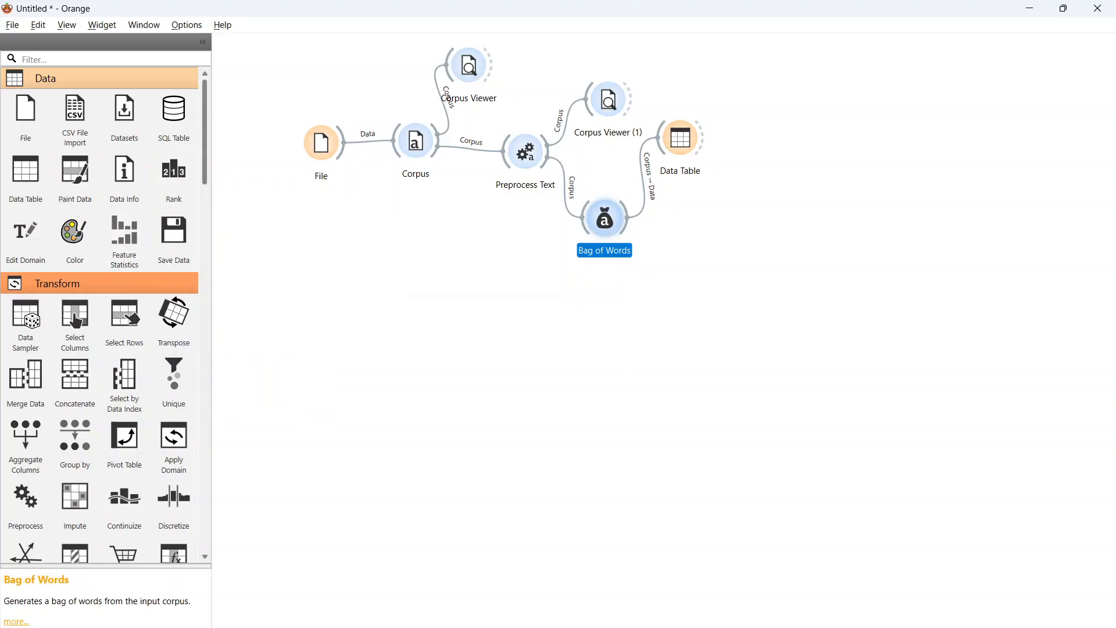
scroll(102, 313, "down", 3)
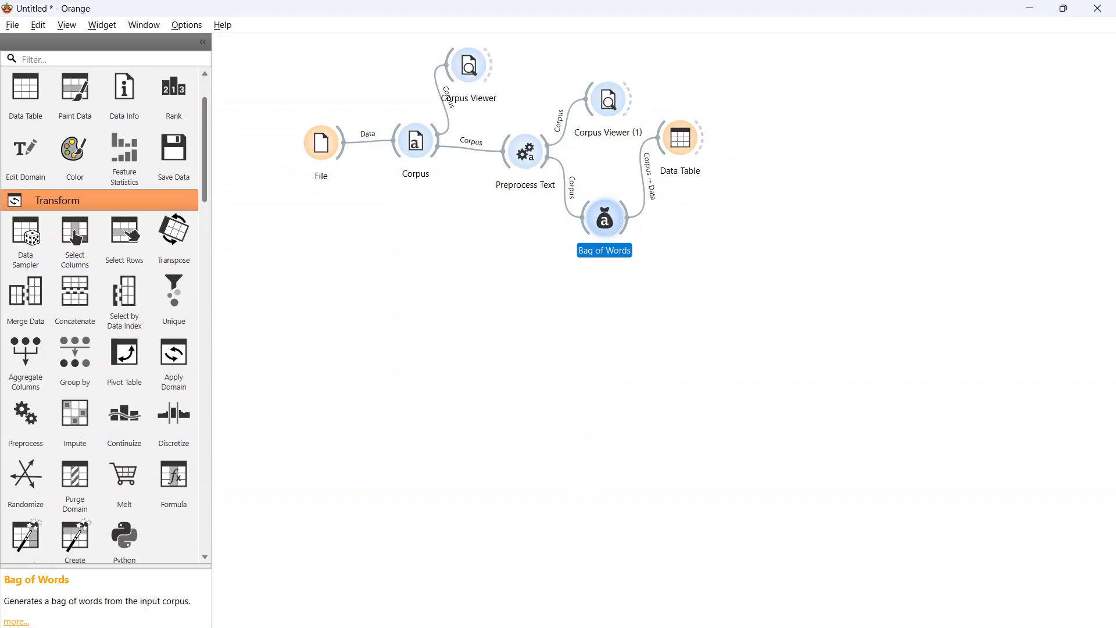
scroll(102, 314, "down", 1)
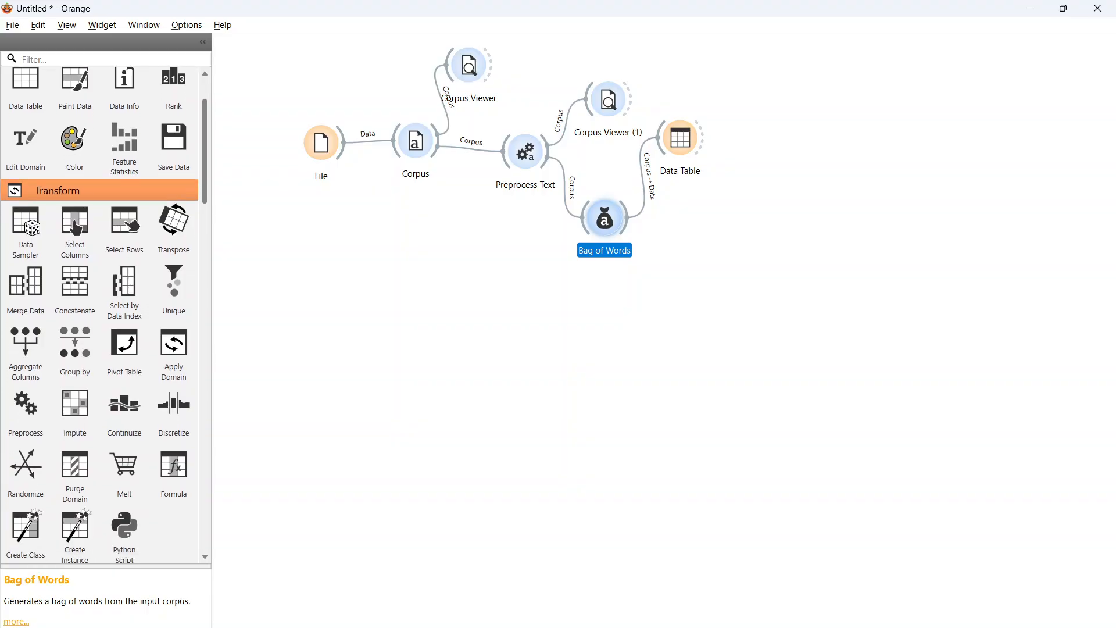
key("alt+Tab")
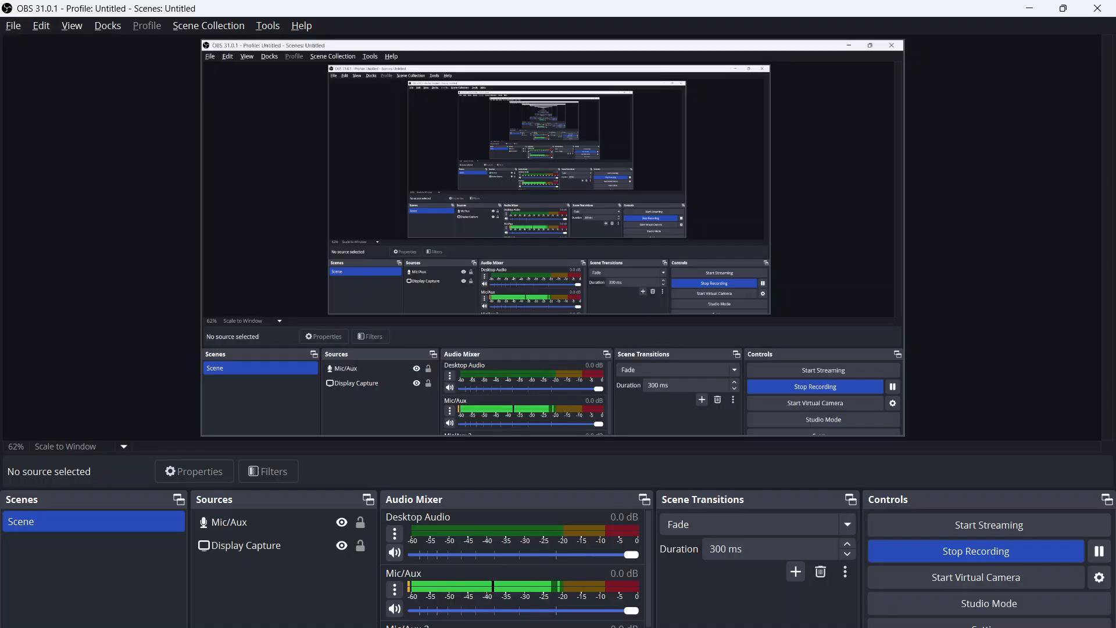
key("alt+Tab")
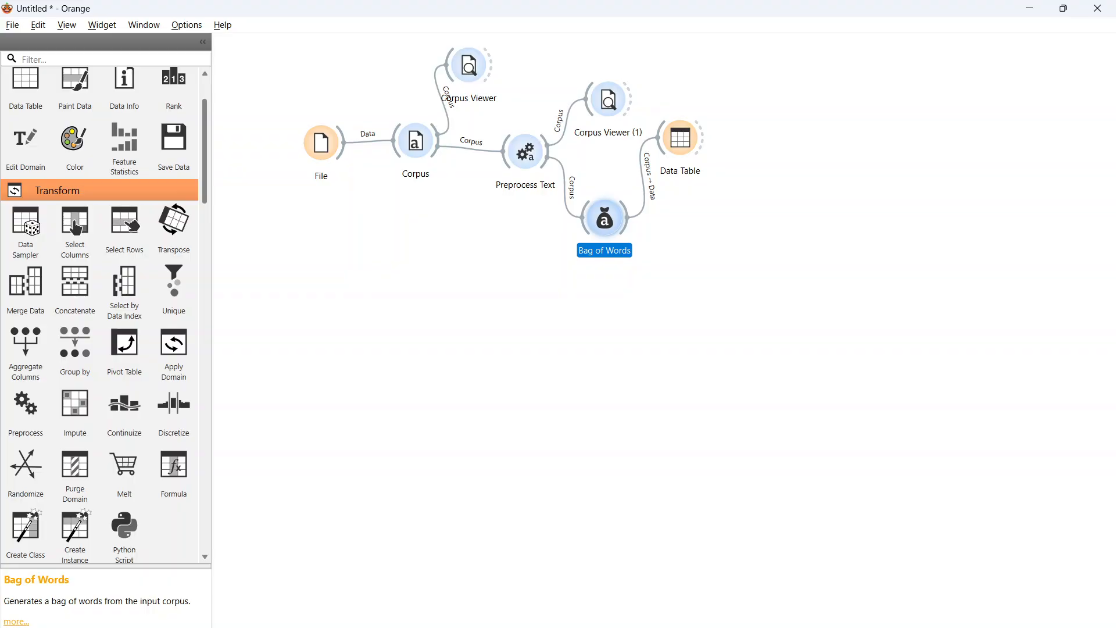
scroll(99, 313, "down", 8)
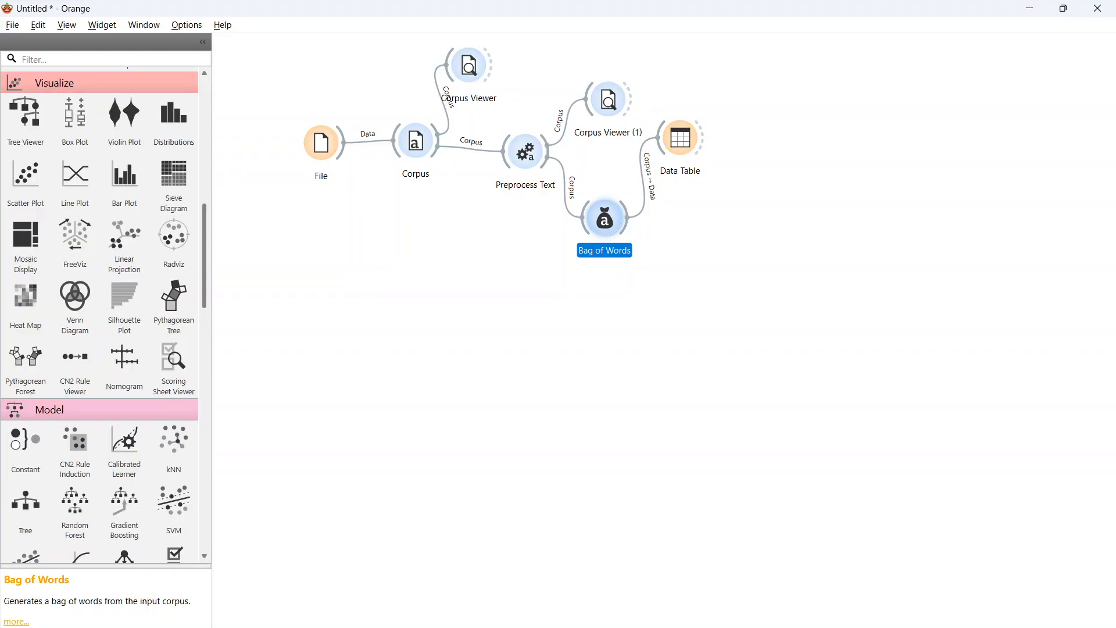
scroll(99, 314, "up", 6)
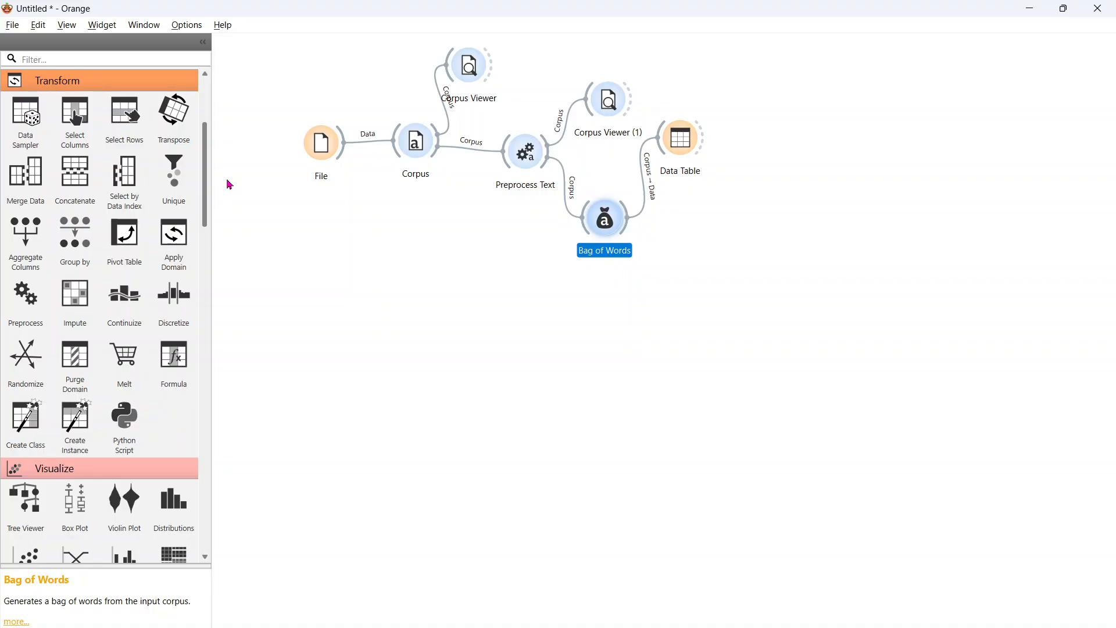
left_click_drag(227, 180, 221, 136)
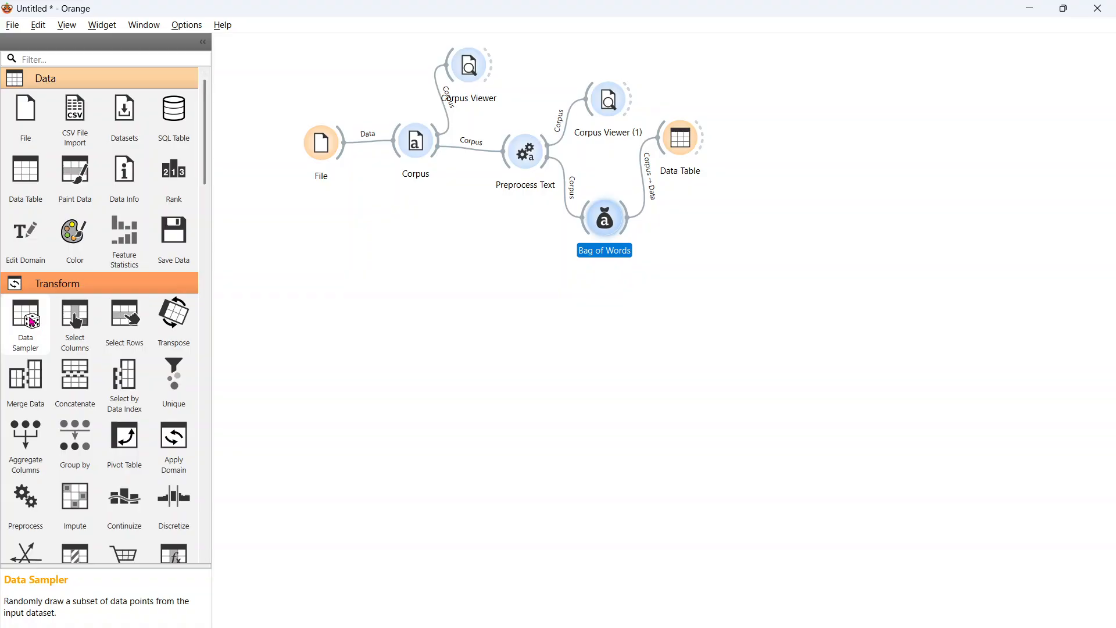
Add a Data Sampler widget below the Data Table and link the Bag of Words output to it.
left_click_drag(33, 323, 689, 268)
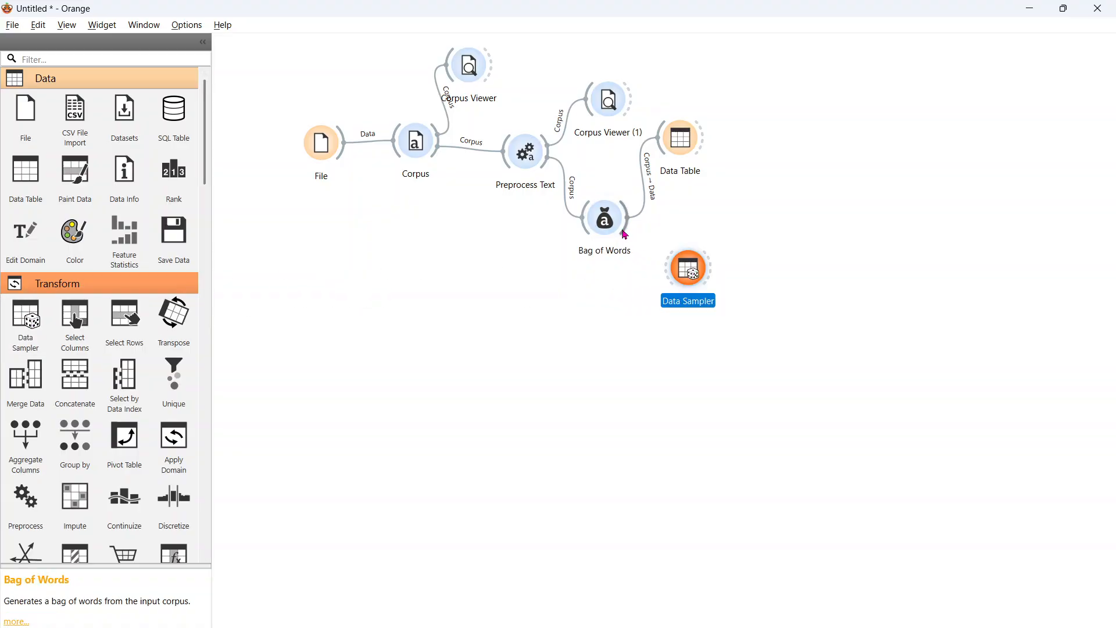
left_click_drag(626, 224, 715, 303)
Set the Data Sampler to a fixed proportion of 70 % of the data and sample the data.
double_click(715, 302)
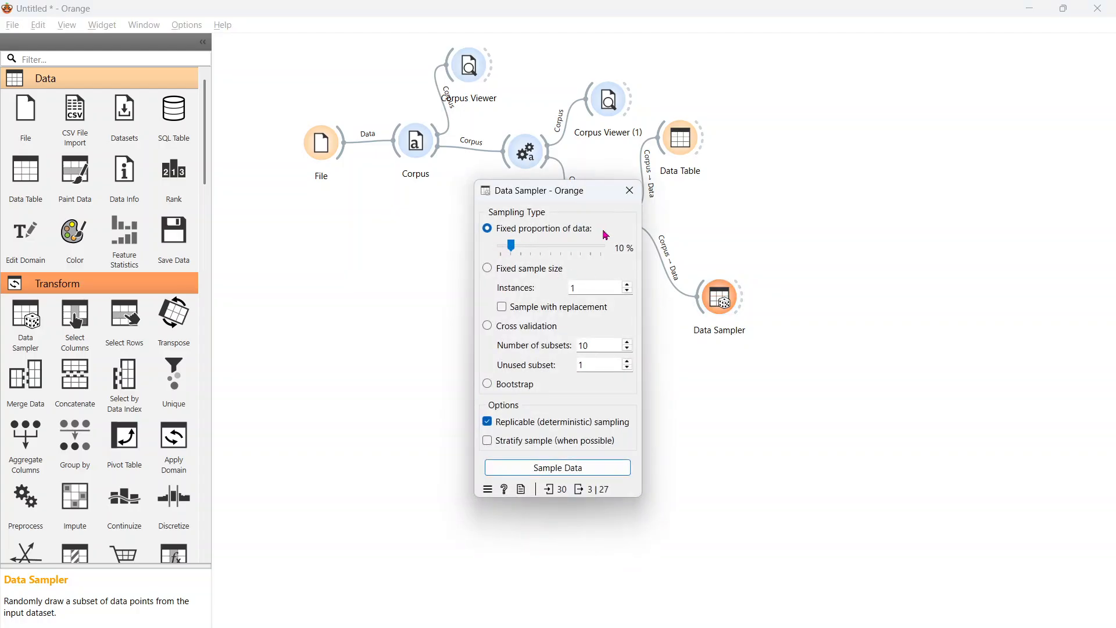
left_click_drag(512, 253, 579, 330)
left_click(510, 469)
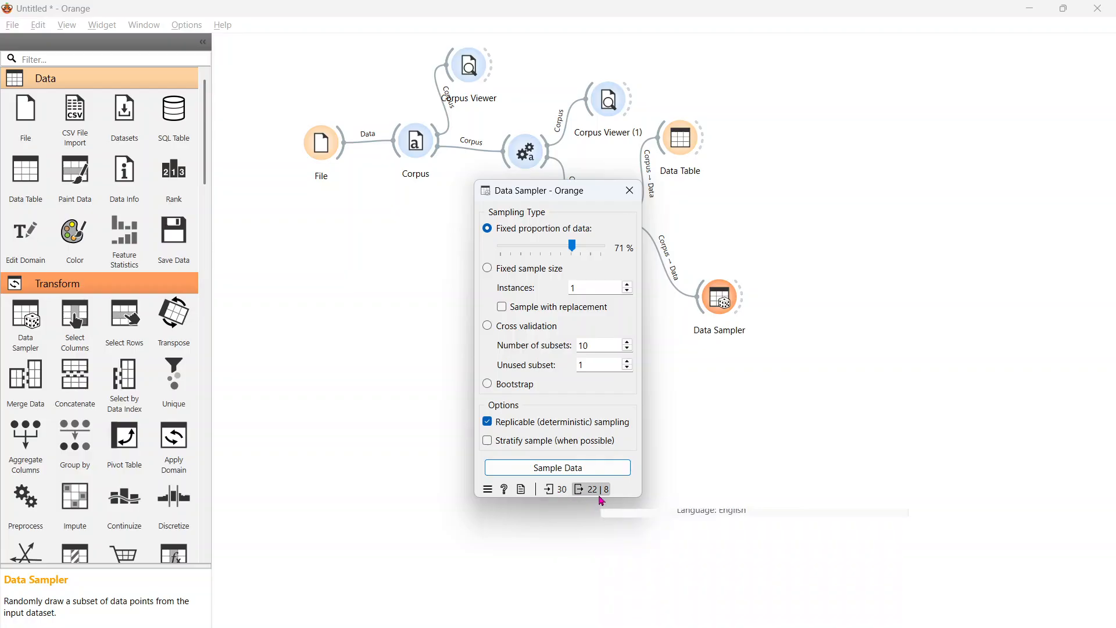
mouse_move(602, 500)
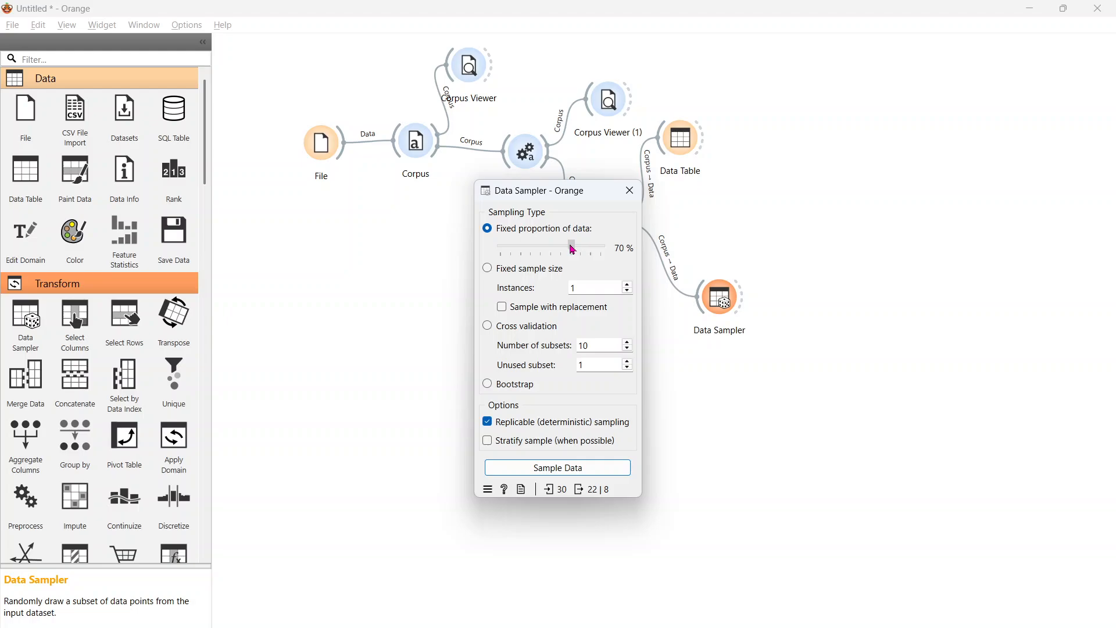
left_click_drag(570, 247, 568, 246)
left_click(545, 471)
key("Escape")
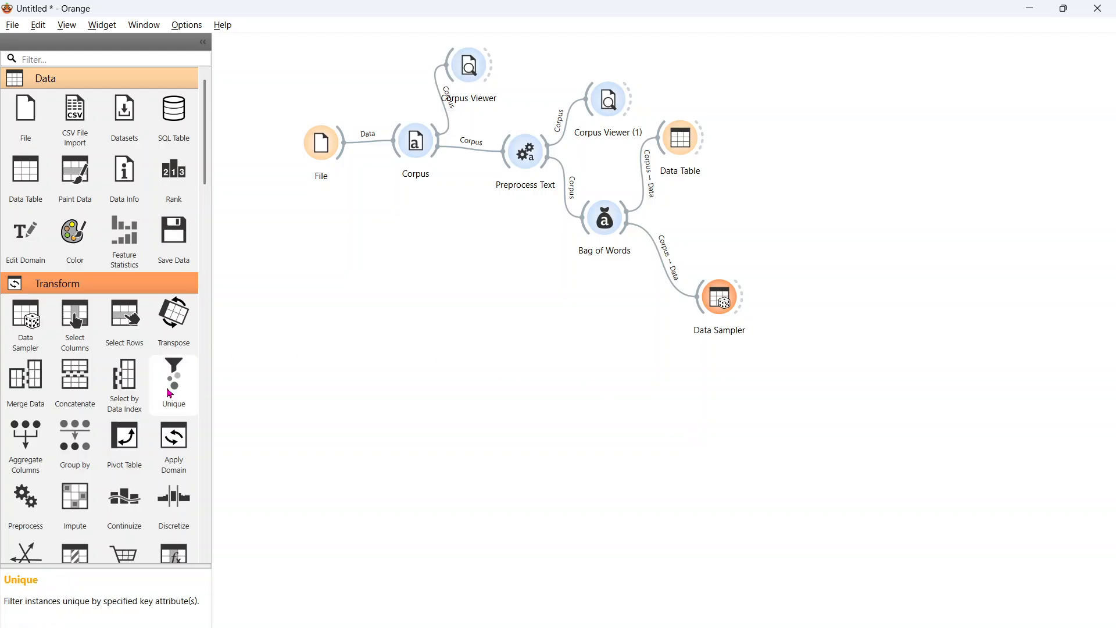
Add a Logistic Regression widget to the canvas and link the Data Sampler's Data Sample output to its Data input.
scroll(210, 296, "down", 5)
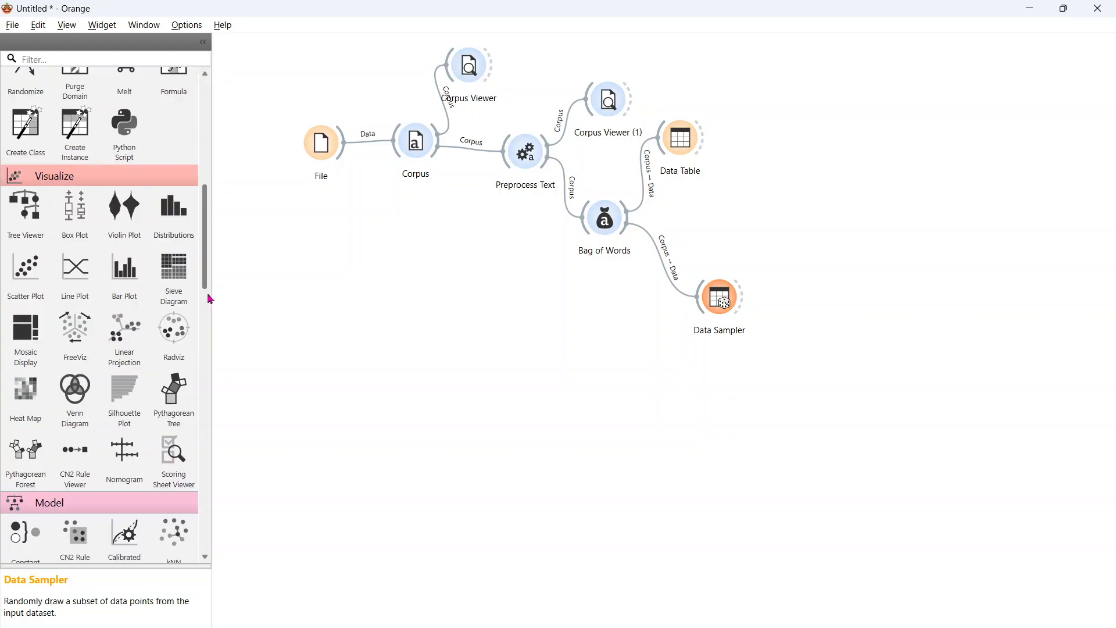
scroll(210, 299, "down", 5)
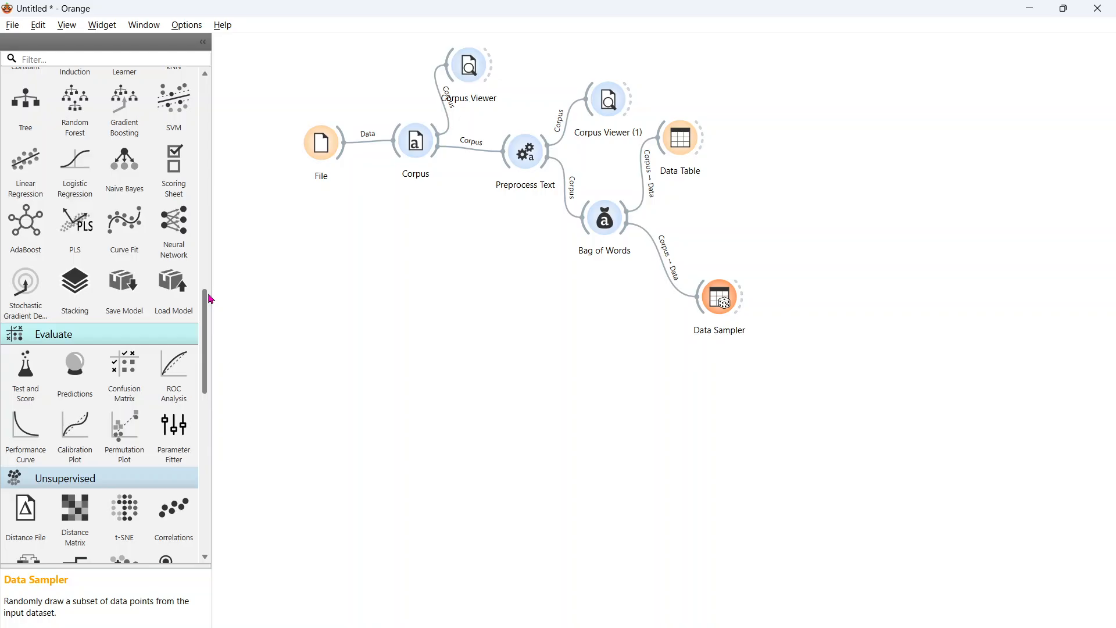
scroll(215, 285, "up", 3)
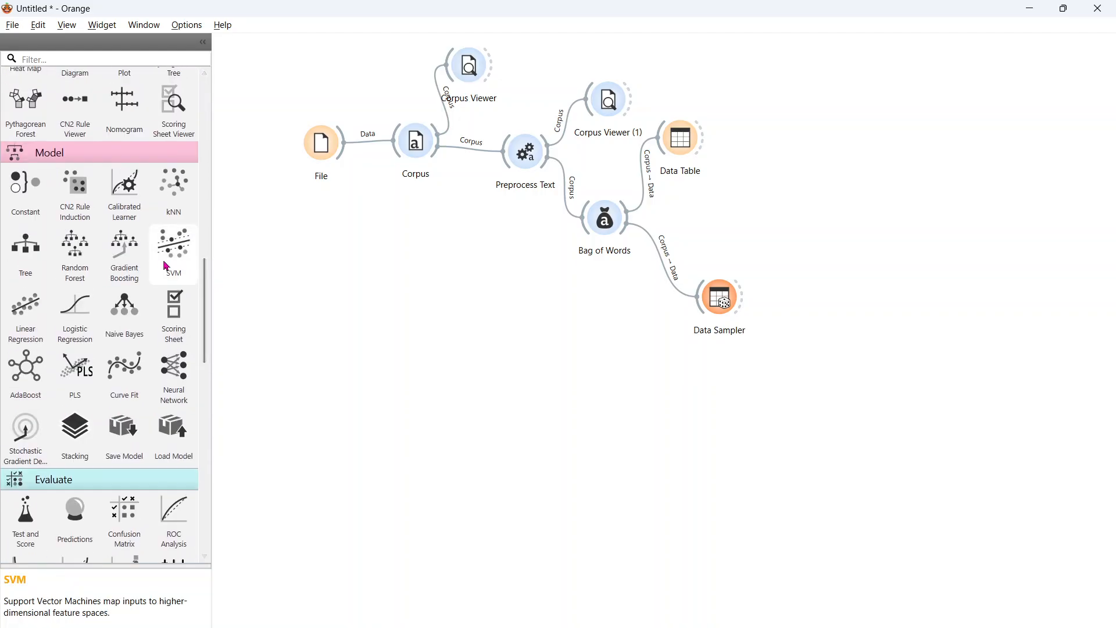
mouse_move(75, 311)
left_mouse_down()
mouse_move(814, 257)
mouse_move(798, 249)
mouse_move(811, 267)
left_mouse_up()
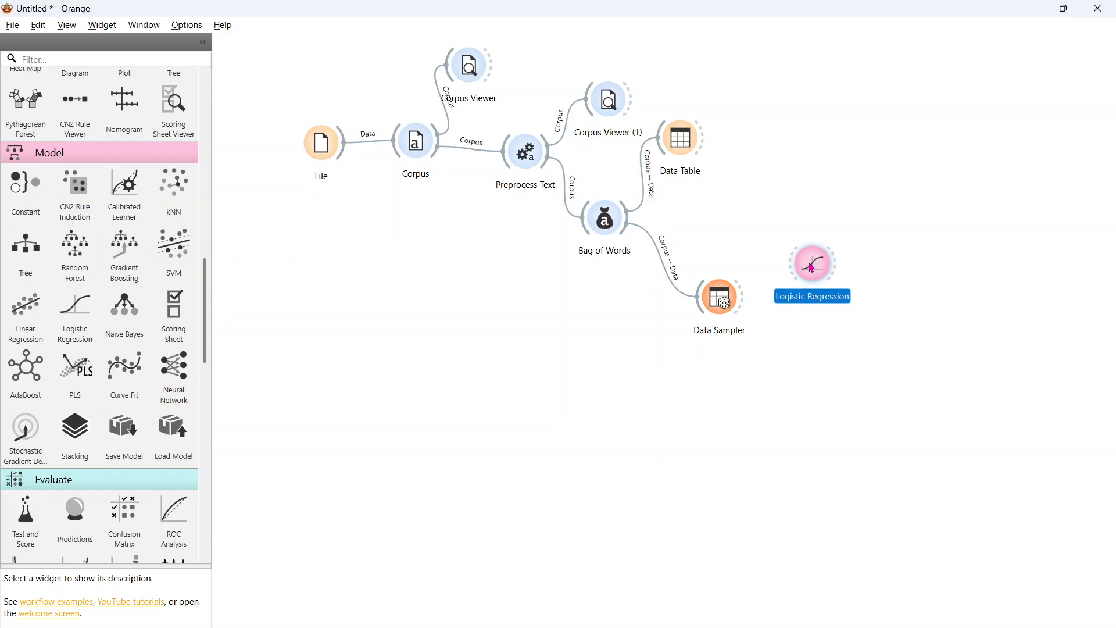
left_click_drag(742, 297, 864, 227)
left_click(806, 259)
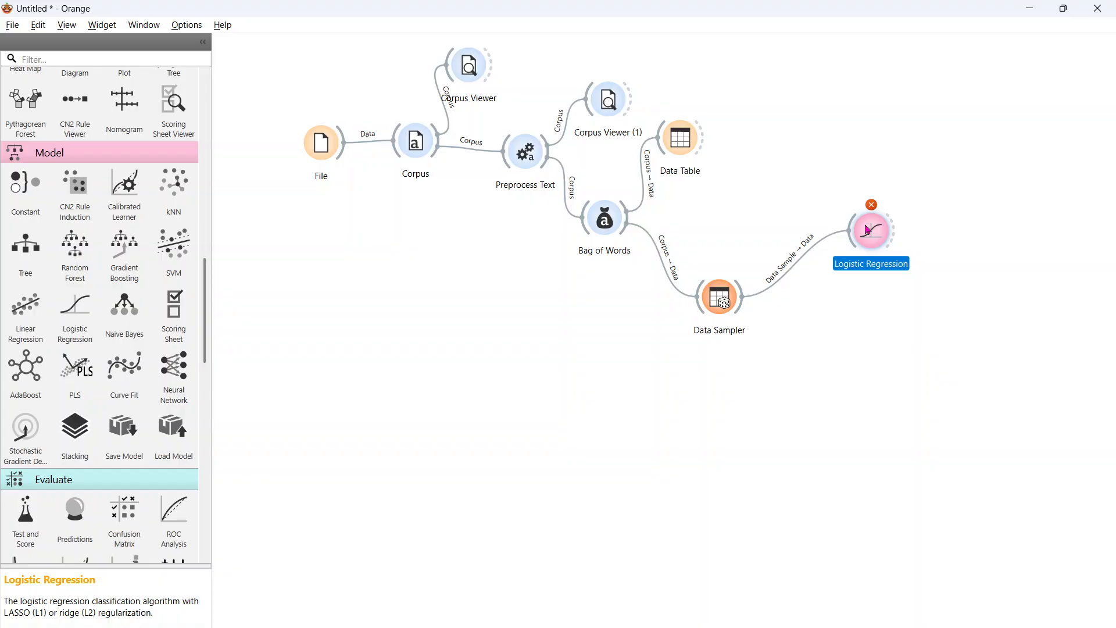
double_click(790, 279)
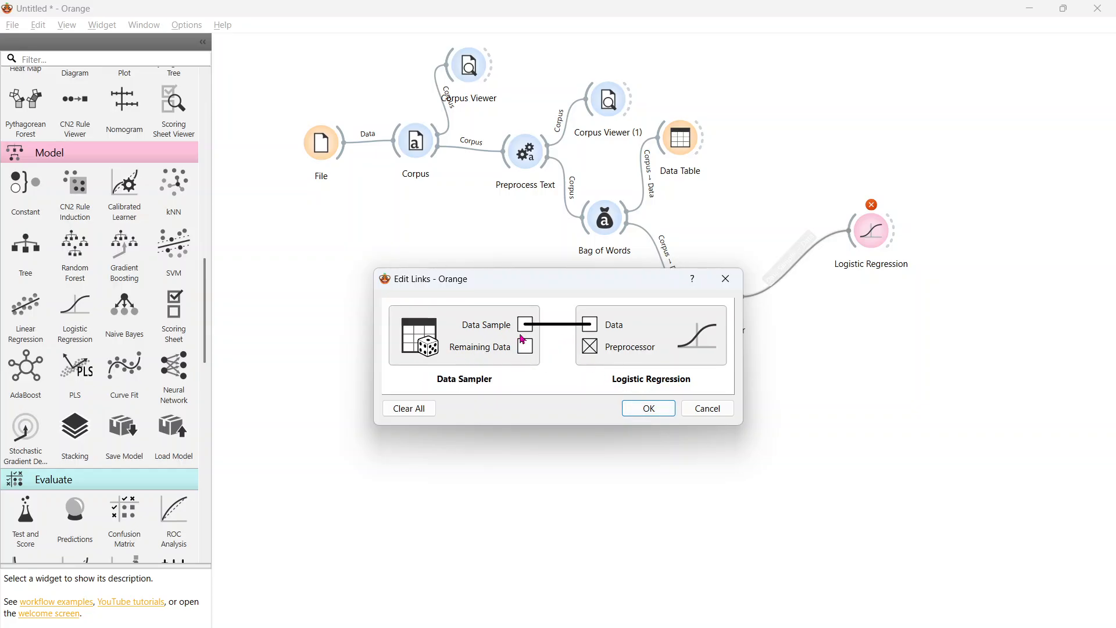
left_click(666, 408)
Set the Logistic Regression regularization type to Ridge (L2).
left_click(863, 232)
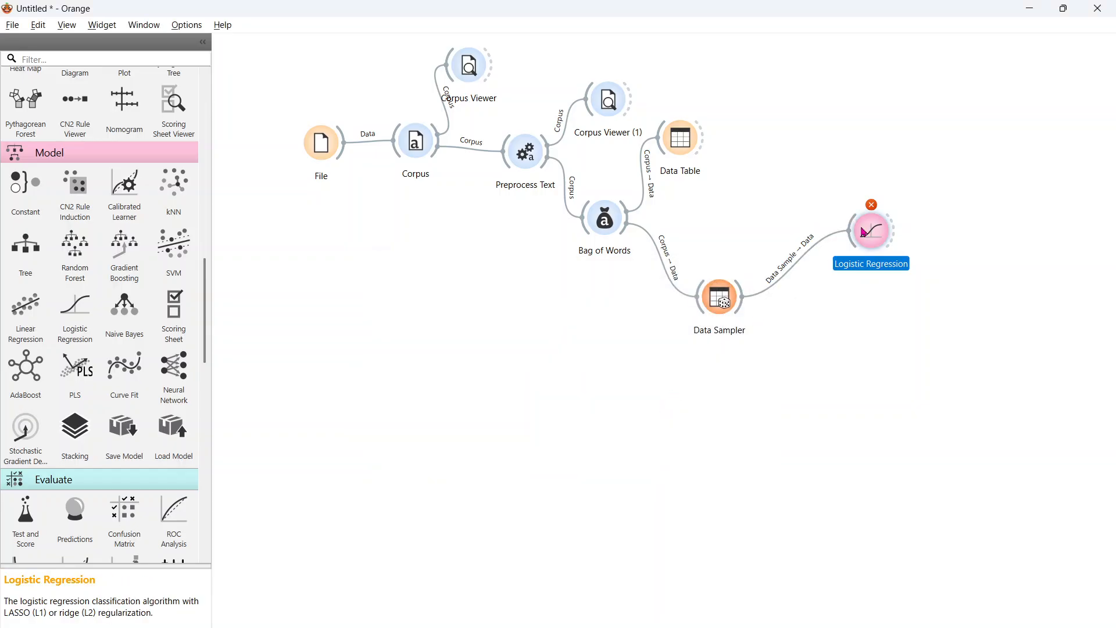
double_click(863, 232)
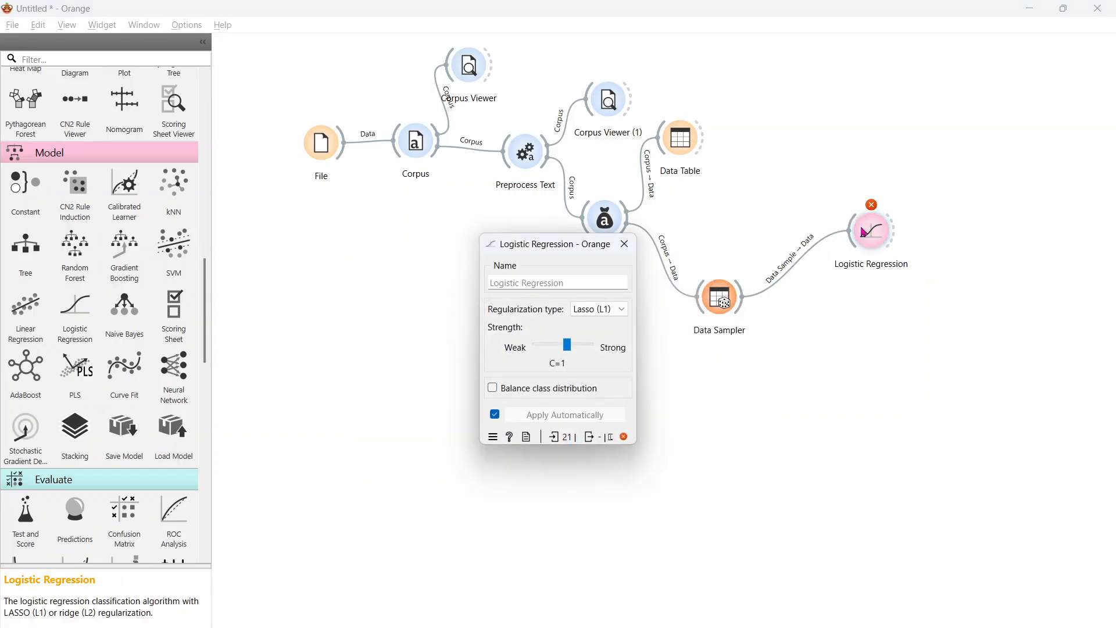
left_click(596, 311)
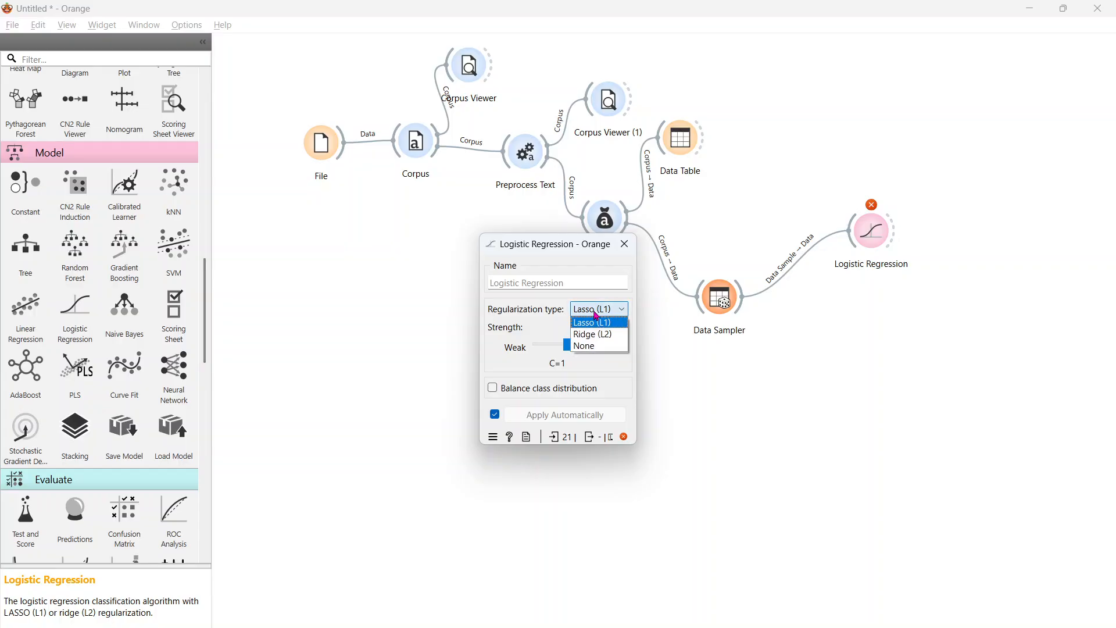
left_click(588, 336)
left_click(625, 243)
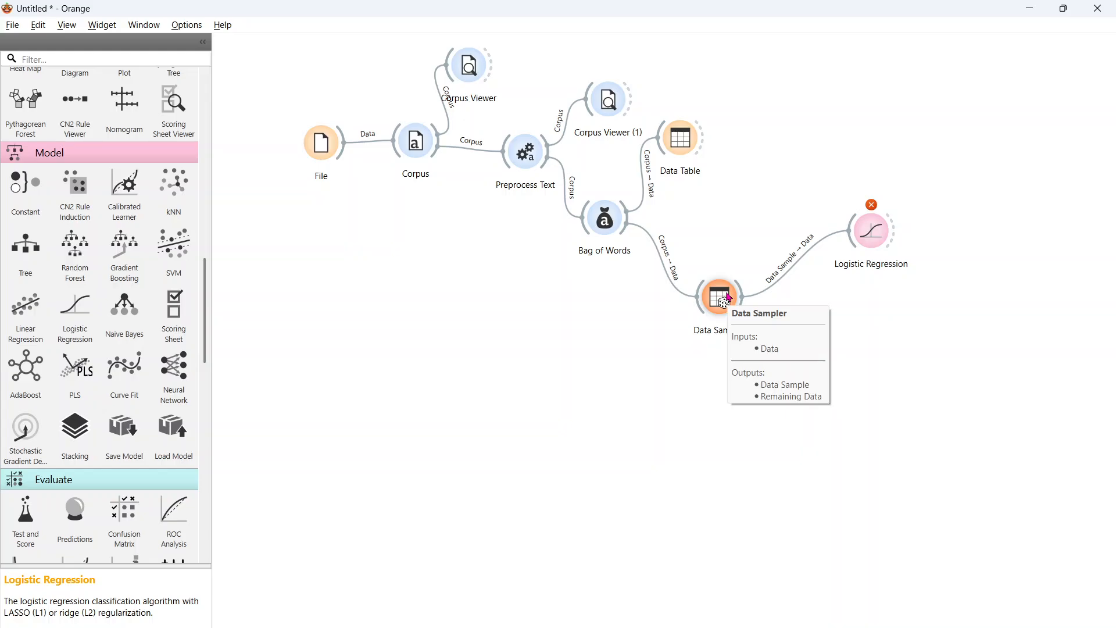
Add a Test and Score widget beside Logistic Regression and link the Logistic Regression learner to it.
left_click(204, 463)
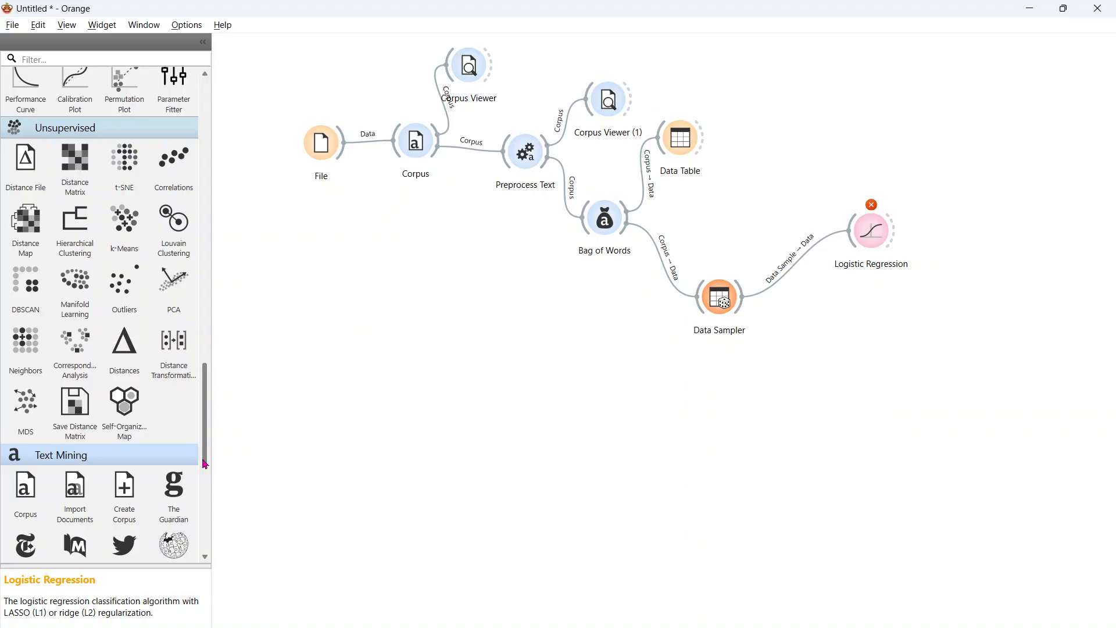
left_click_drag(204, 463, 199, 444)
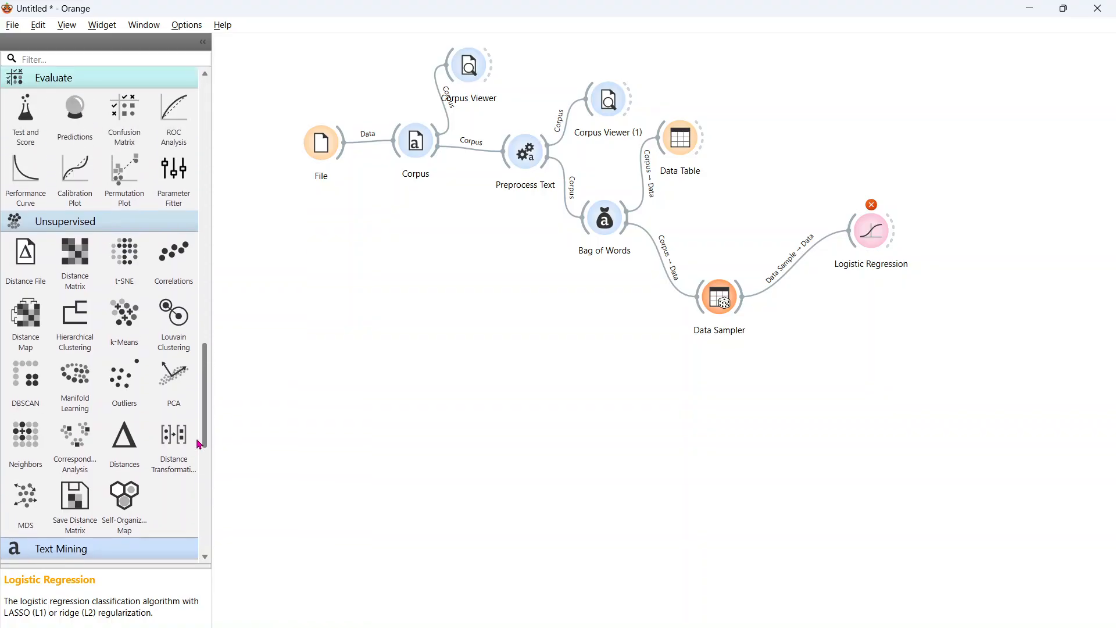
left_click_drag(198, 444, 196, 411)
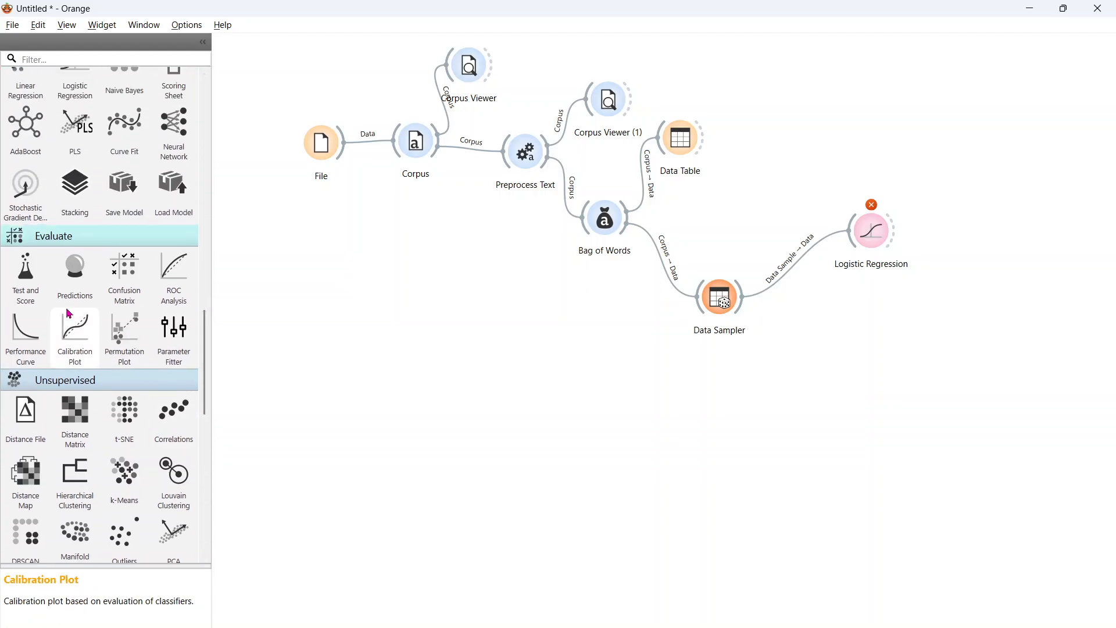
left_click_drag(26, 271, 931, 314)
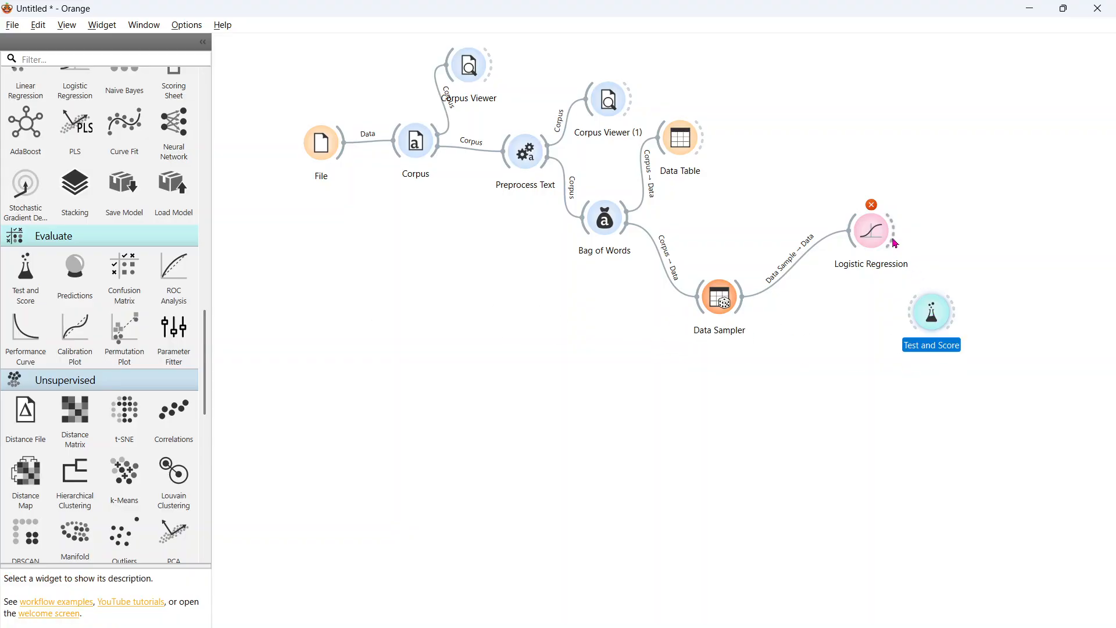
left_click_drag(893, 233, 950, 287)
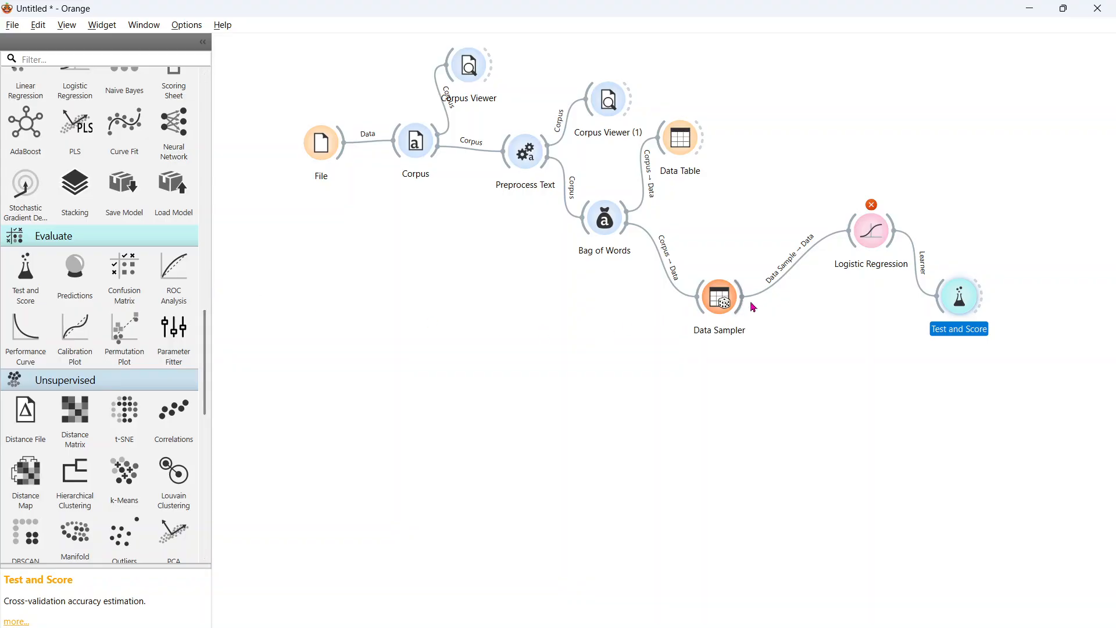
Link the Data Sampler to Test and Score, routing Remaining Data to the Data input.
left_click_drag(744, 298, 948, 302)
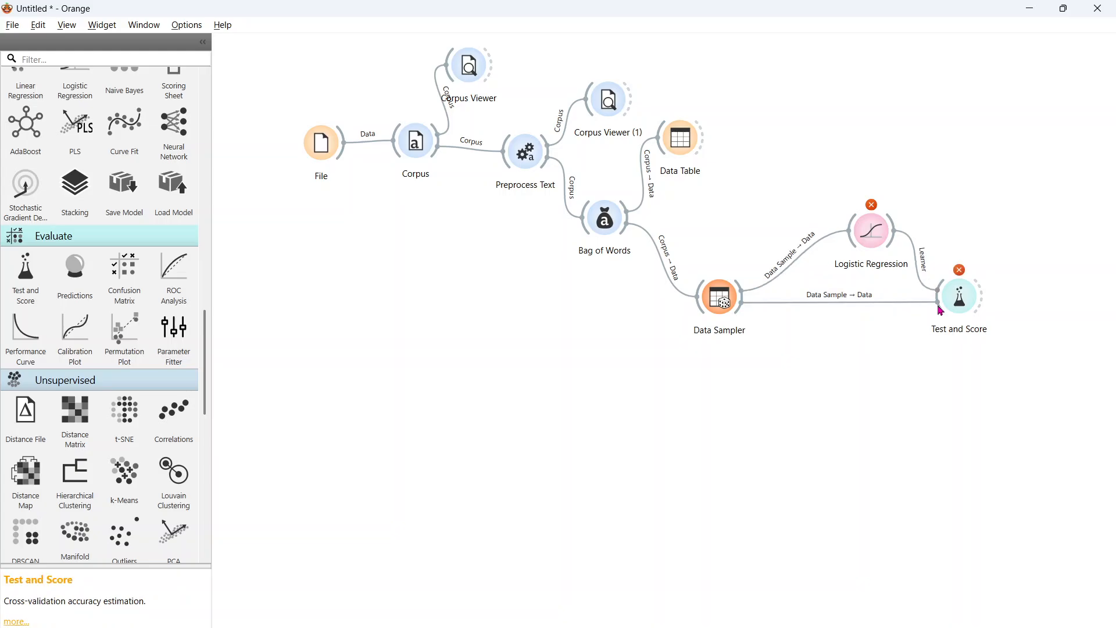
double_click(826, 302)
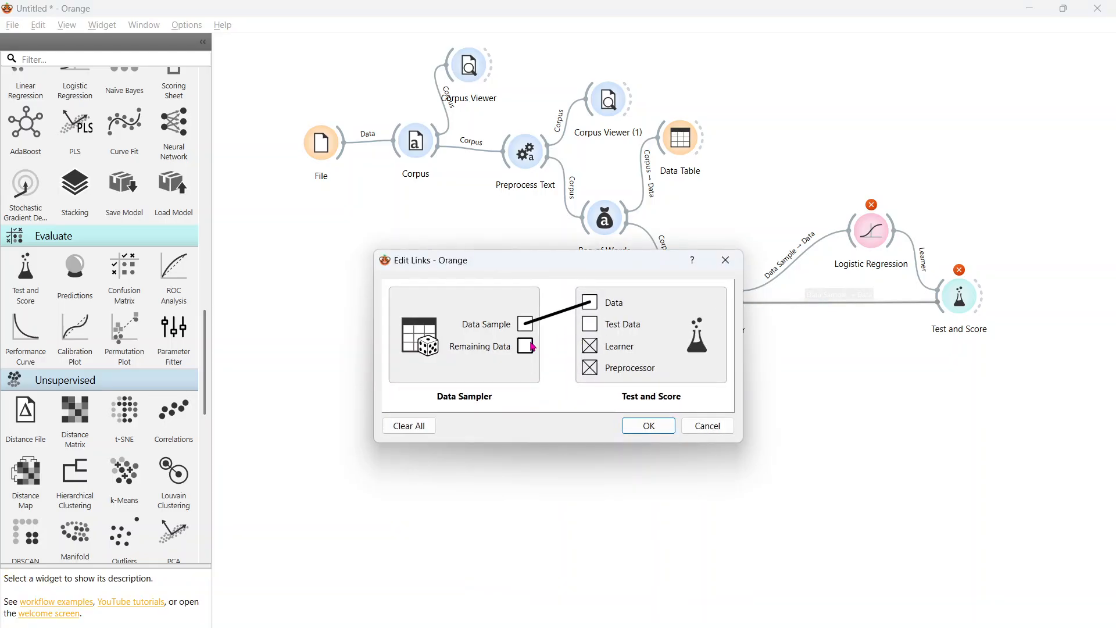
left_click_drag(528, 348, 591, 304)
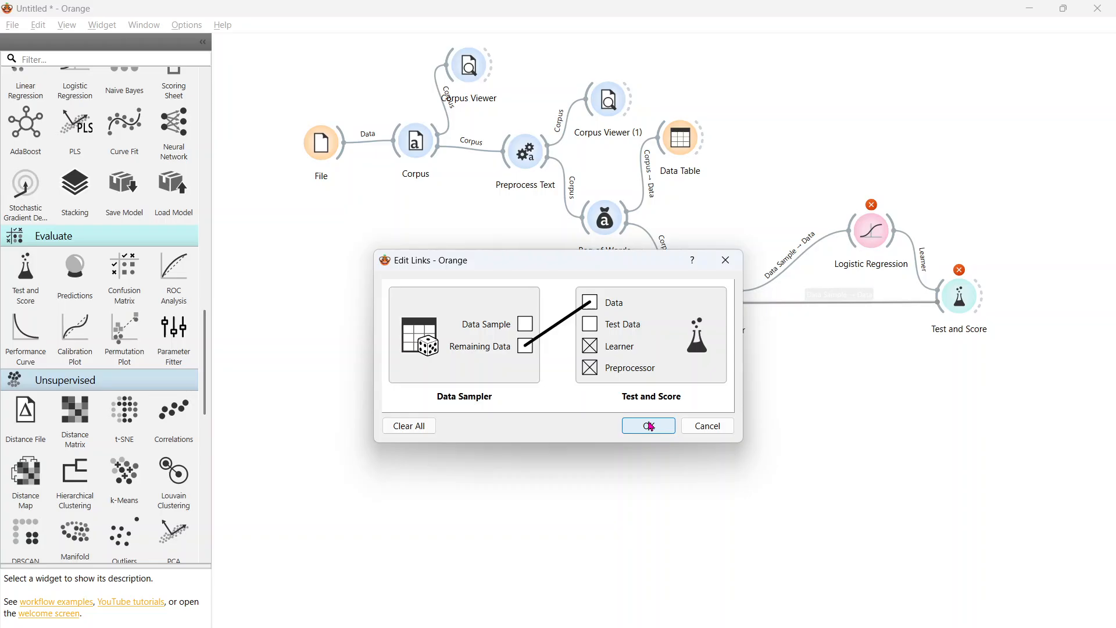
left_click(649, 426)
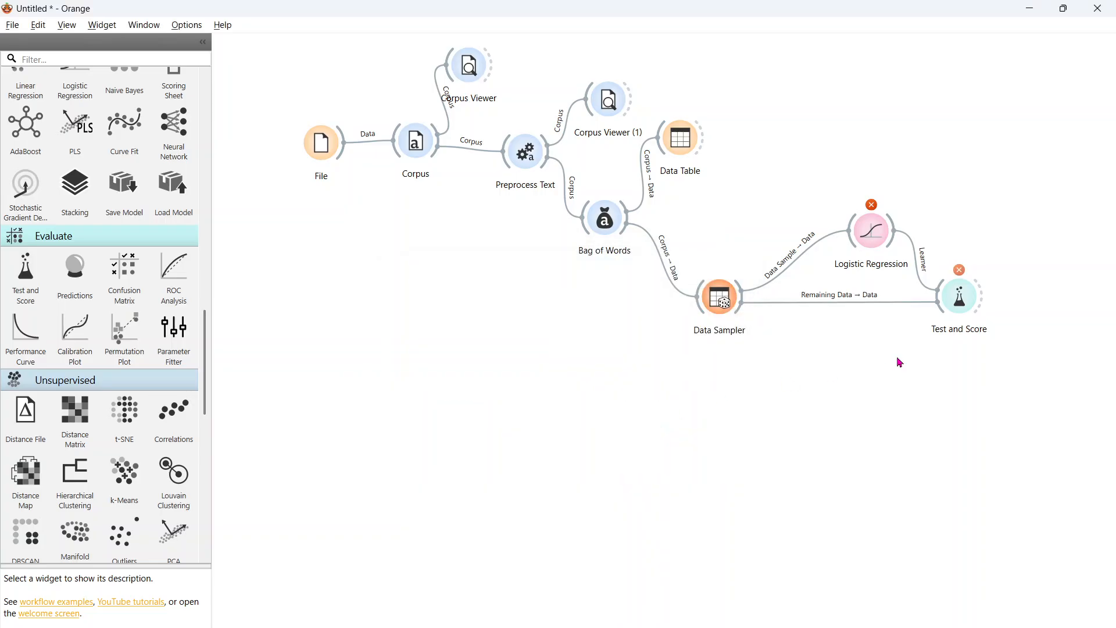
Inspect the evaluation settings and results of the Test and Score widget.
double_click(968, 307)
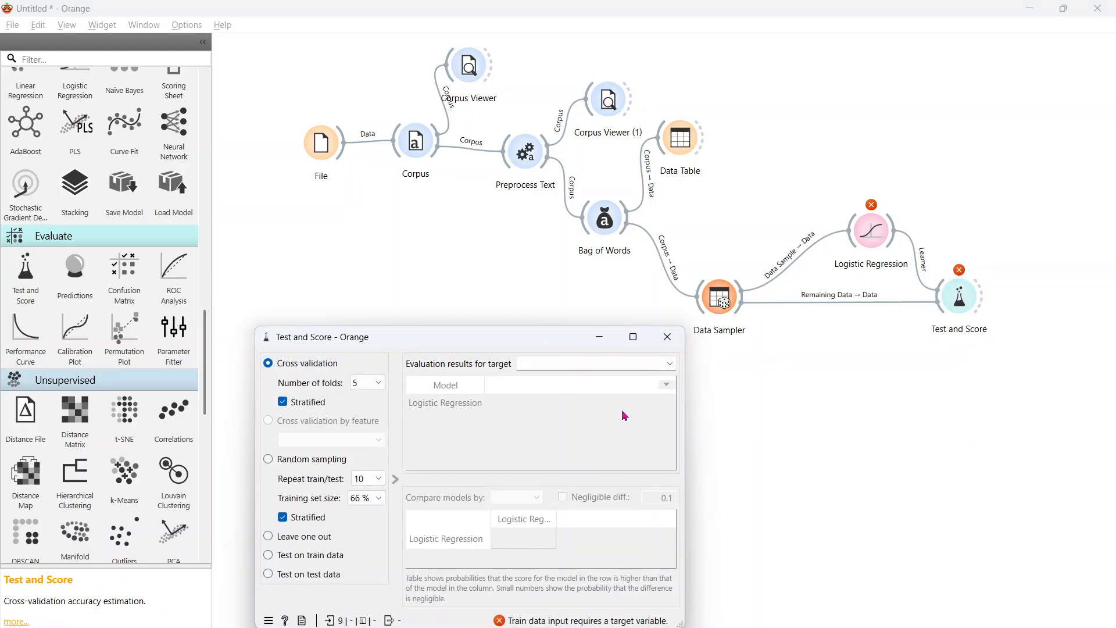
left_click(668, 337)
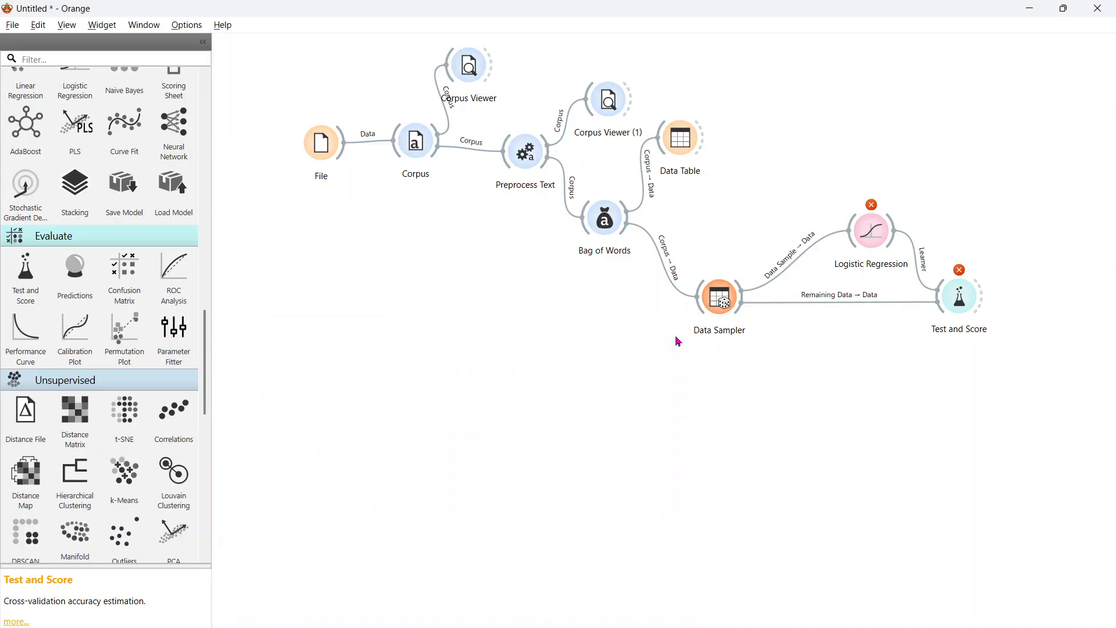
double_click(962, 299)
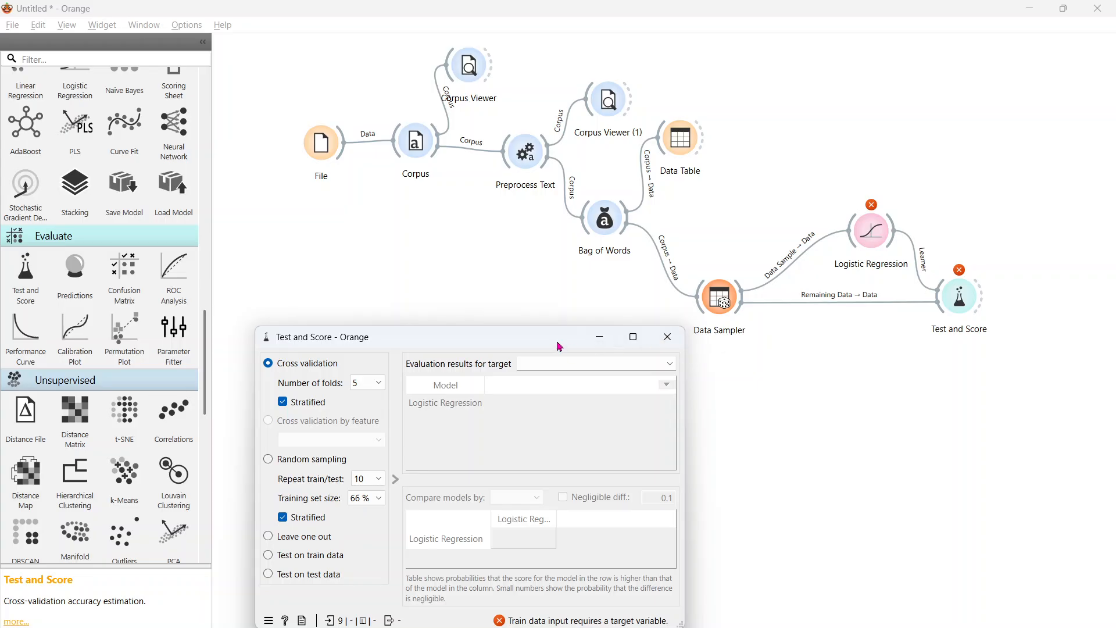
left_click_drag(559, 344, 471, 288)
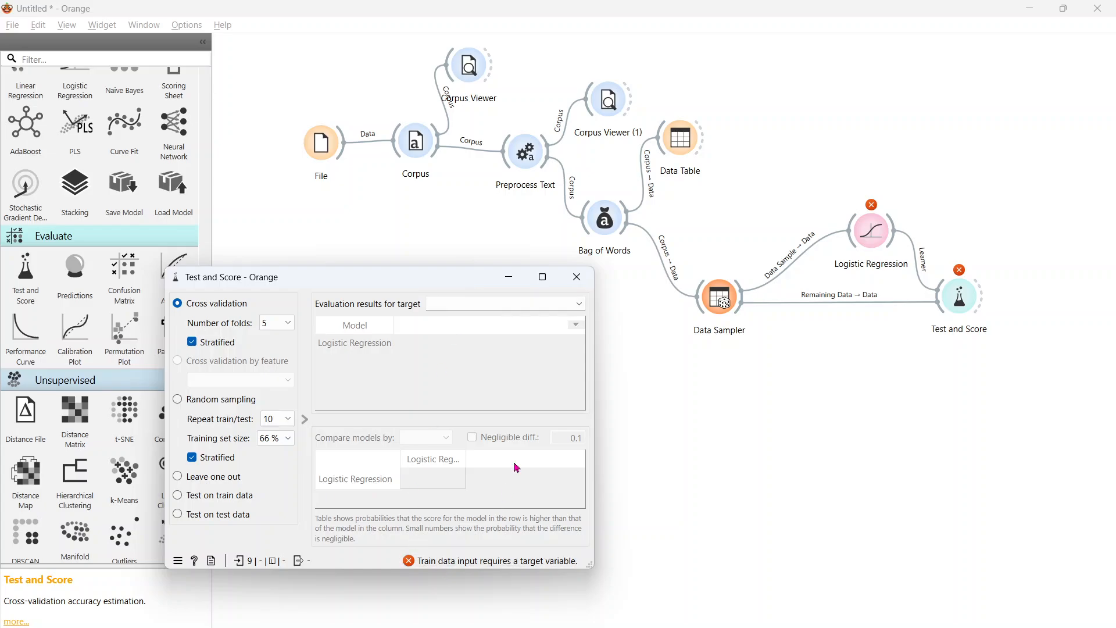
left_click(579, 279)
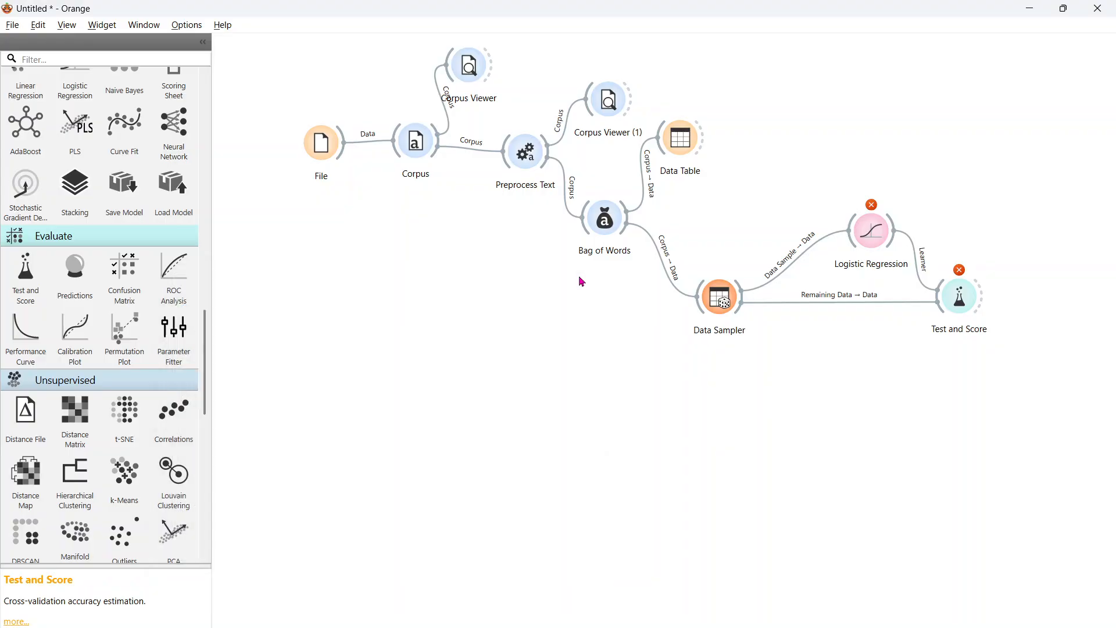
Insert a Select Columns widget between Bag of Words and the Data Sampler, repositioning the widgets to make room.
left_click_drag(604, 219, 555, 244)
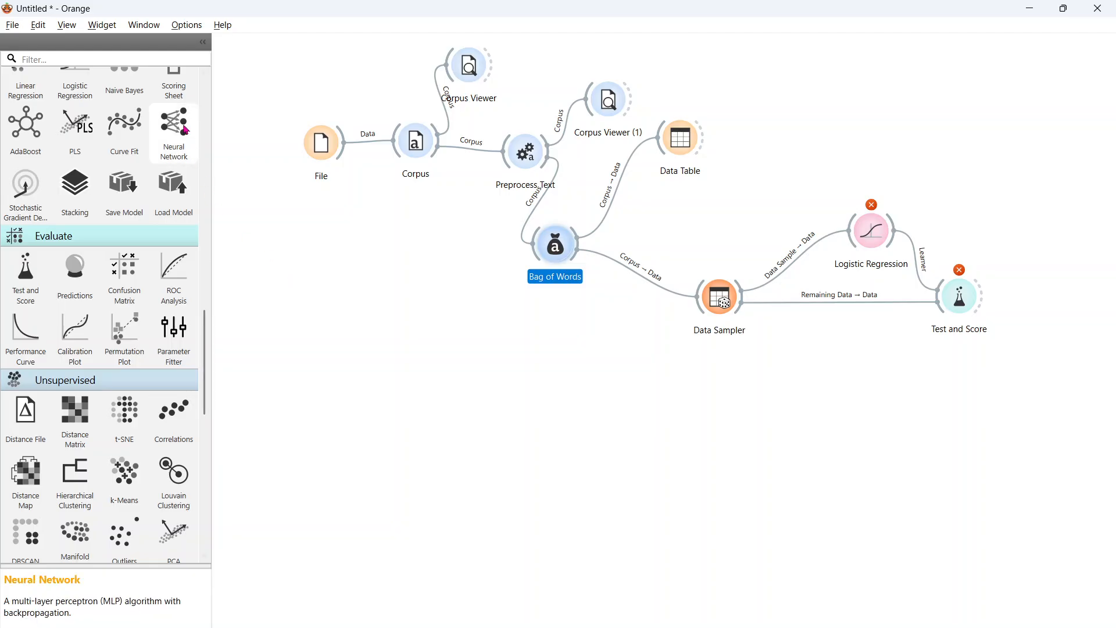
left_click(204, 93)
left_click(203, 93)
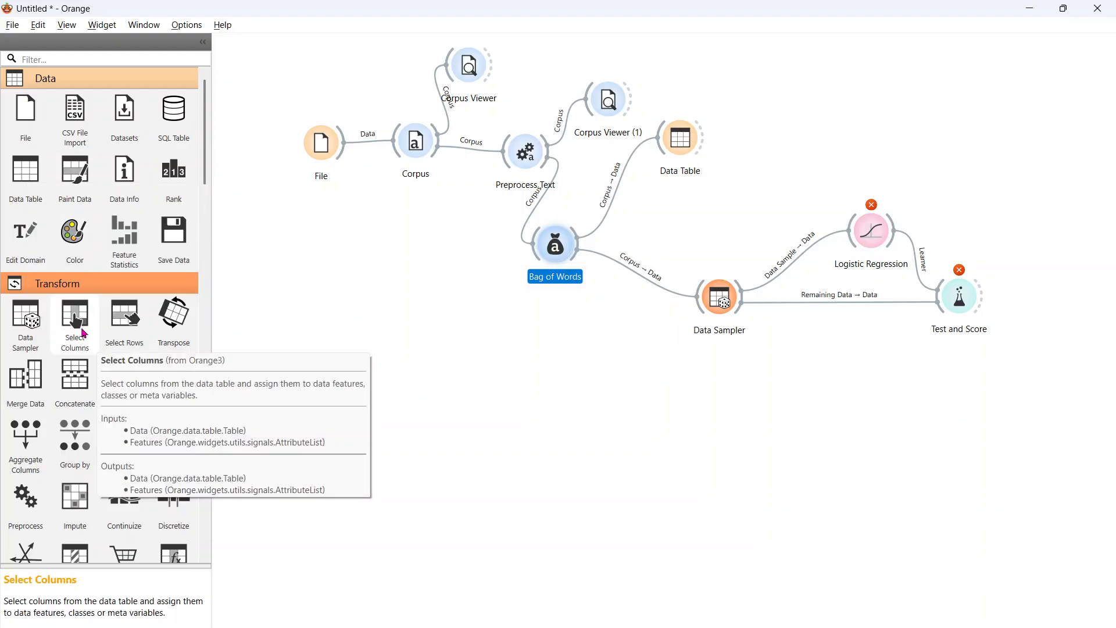
left_click_drag(82, 332, 622, 298)
left_click_drag(585, 254, 585, 254)
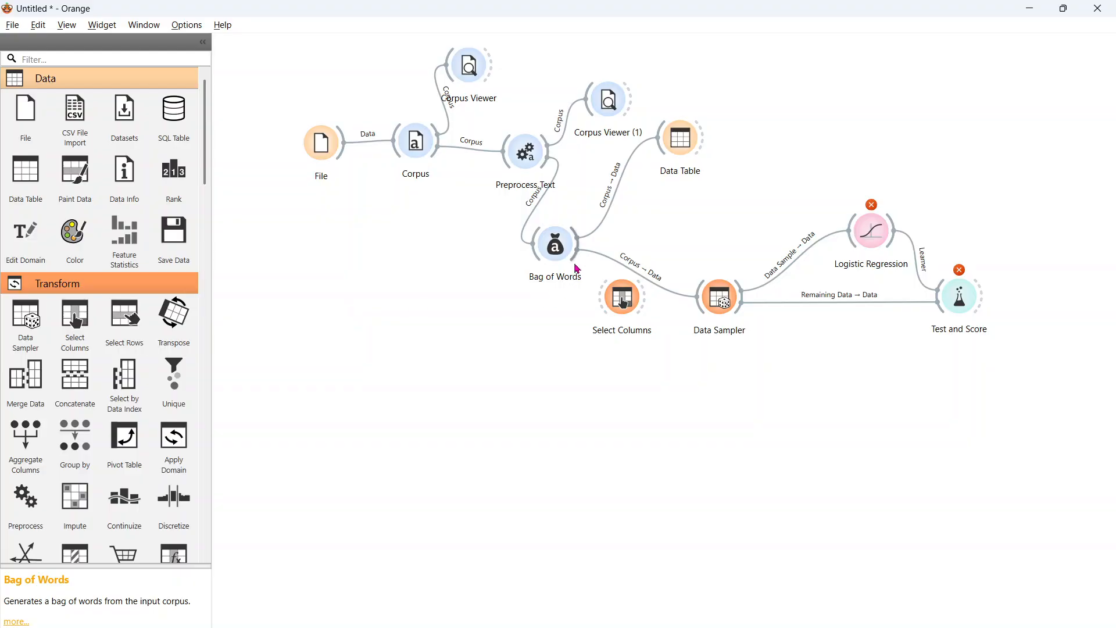
mouse_move(578, 252)
left_mouse_down()
mouse_move(604, 297)
mouse_move(699, 308)
left_mouse_up()
left_click(616, 309)
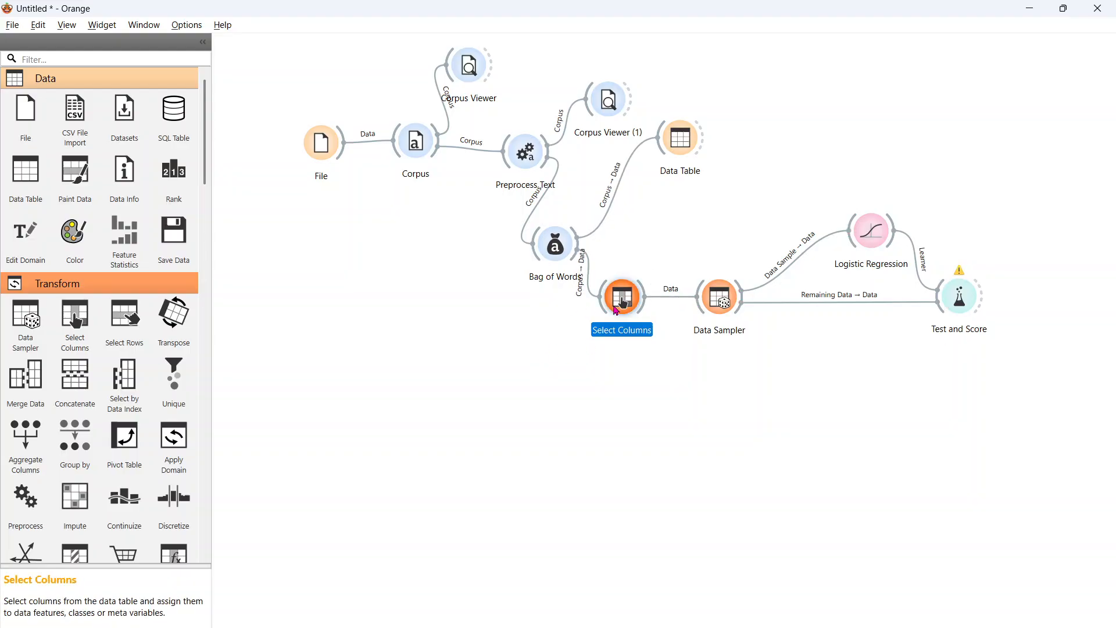
left_click_drag(616, 310, 620, 349)
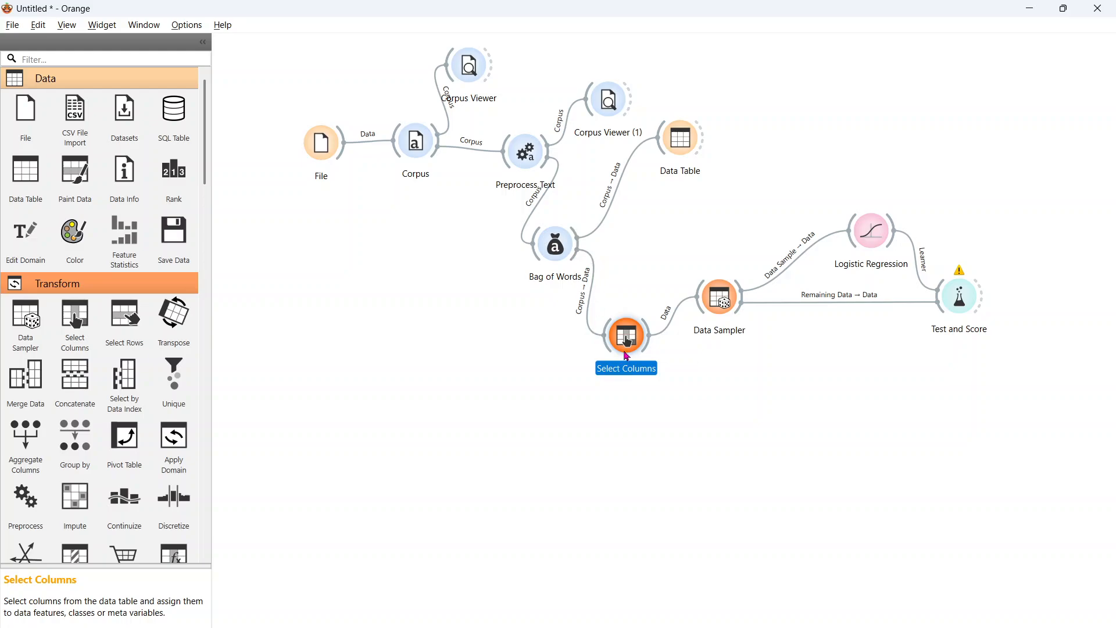
Review the feature, target and meta assignments in Select Columns and compare them with the File widget's column roles.
double_click(627, 353)
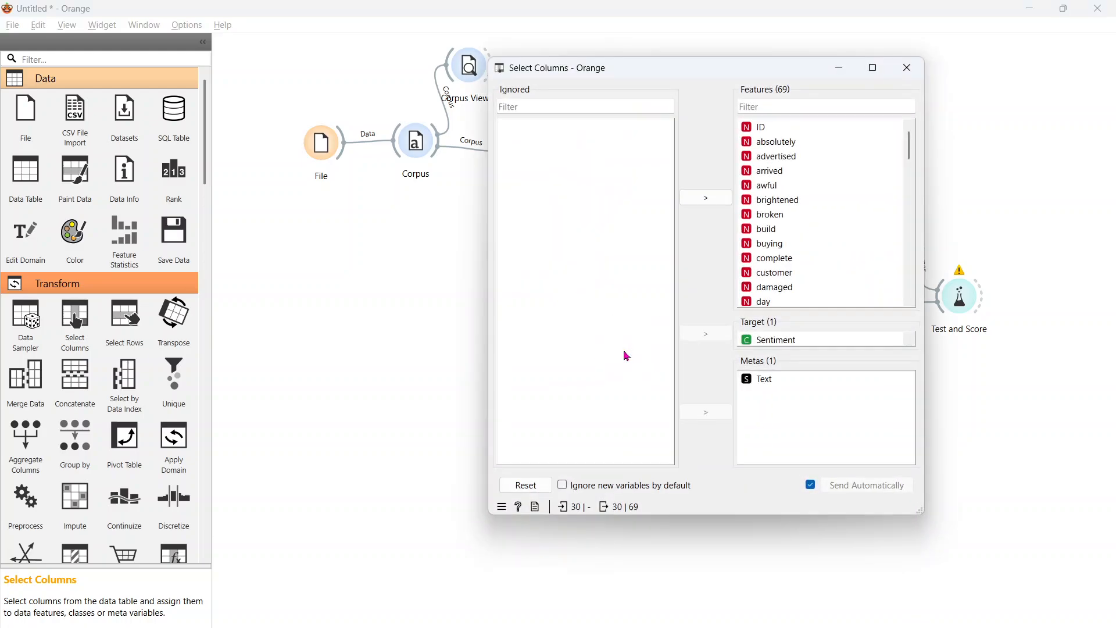
left_click(768, 343)
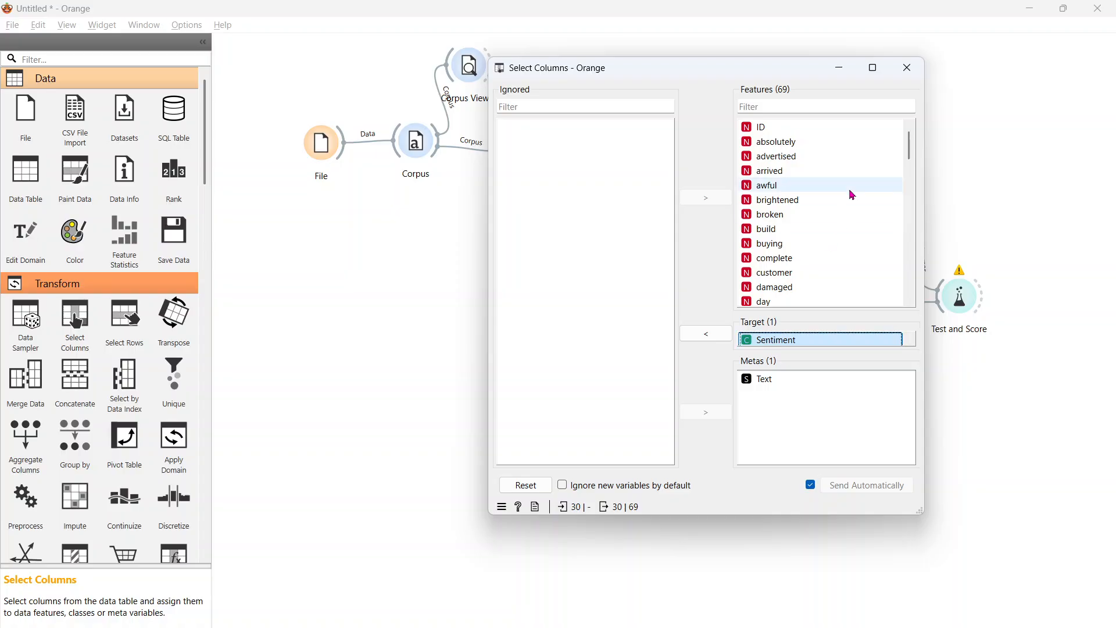
left_click(919, 69)
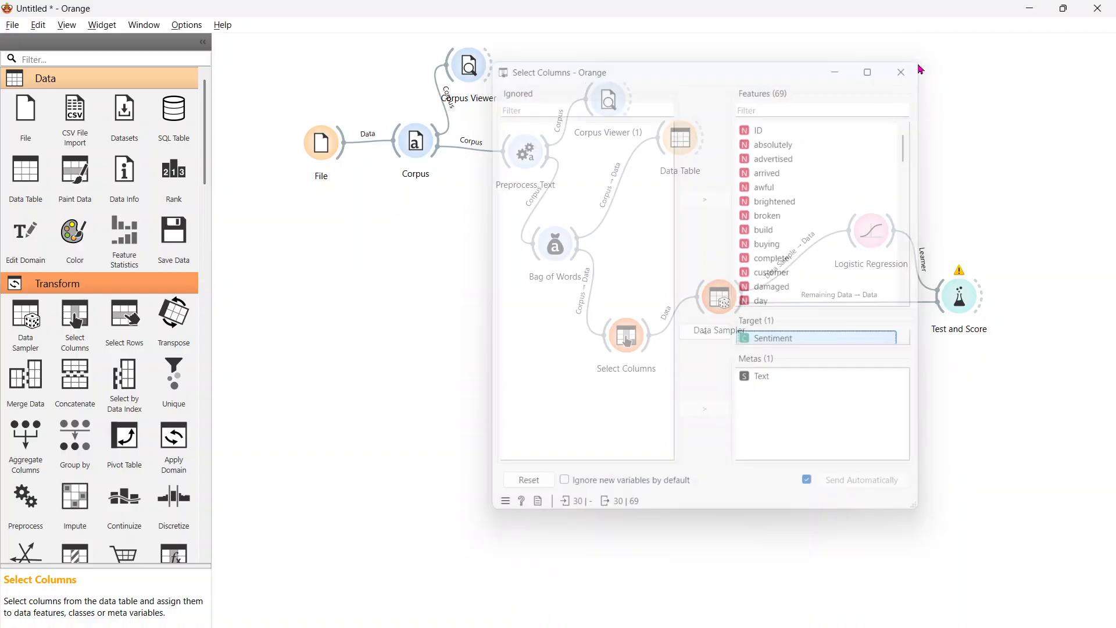
double_click(320, 158)
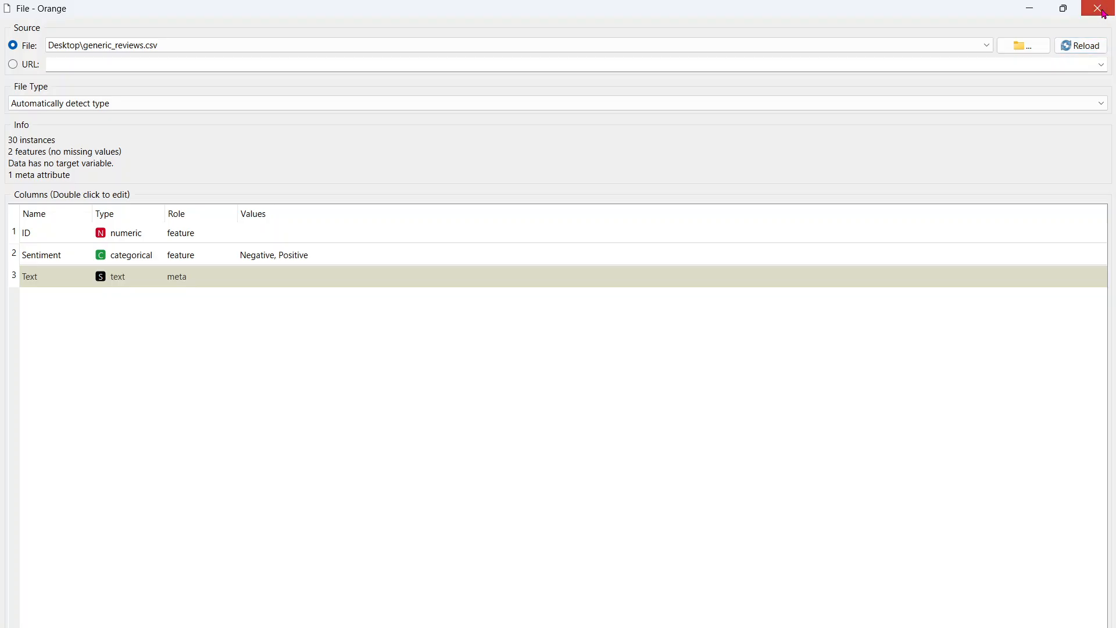
left_click(1101, 10)
double_click(635, 347)
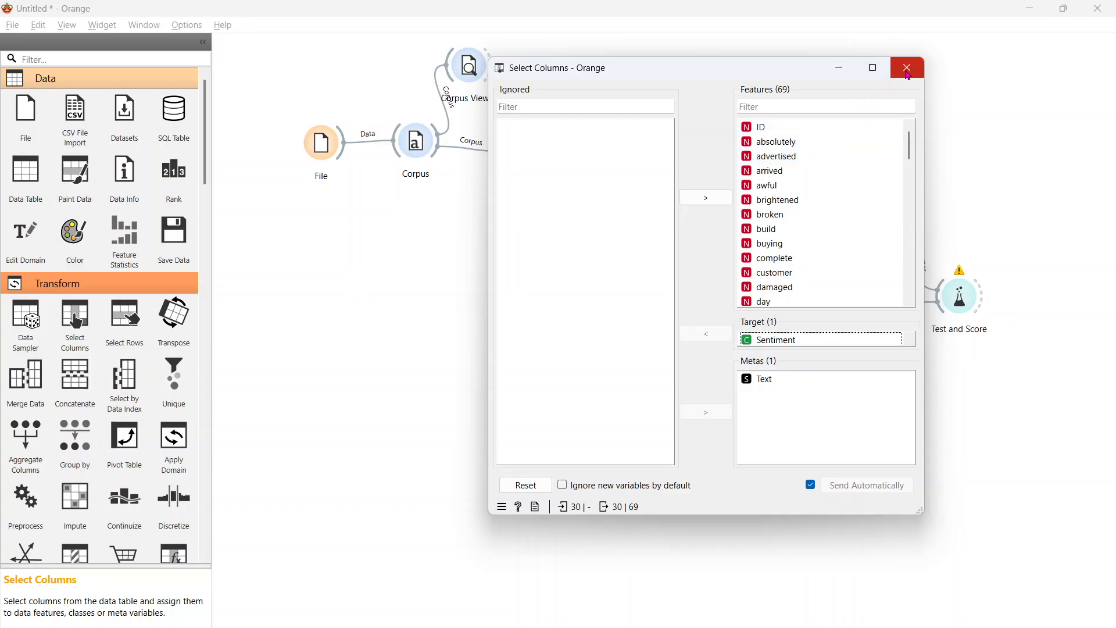
left_click(907, 67)
Review the Data Sampler's sampling settings and the target variable assigned in Select Columns.
double_click(721, 300)
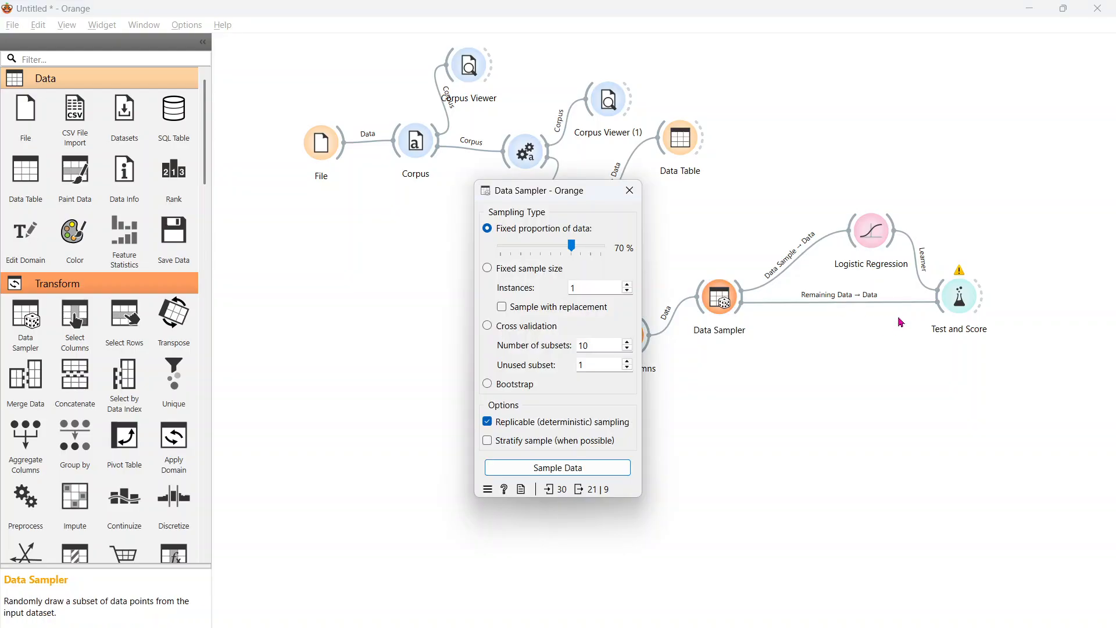
left_click(872, 388)
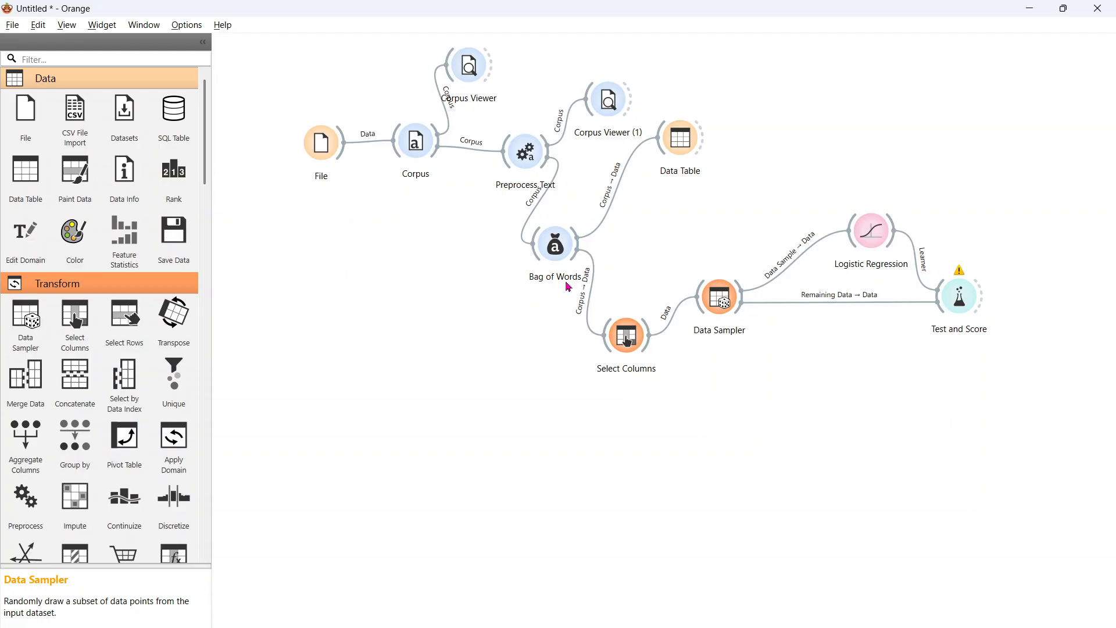
double_click(620, 346)
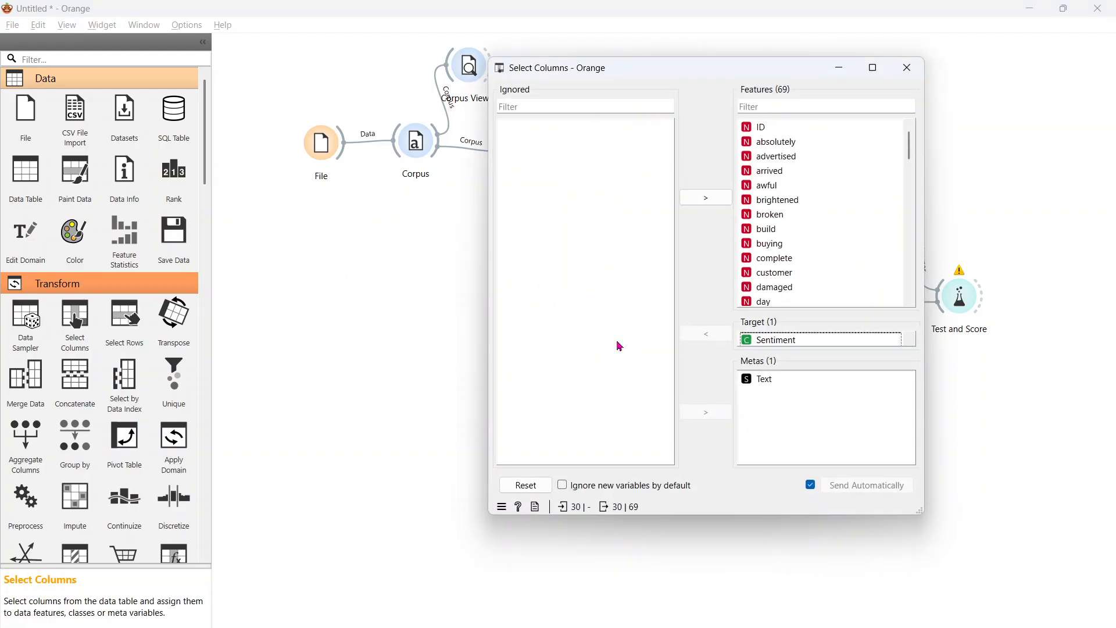
left_click(779, 342)
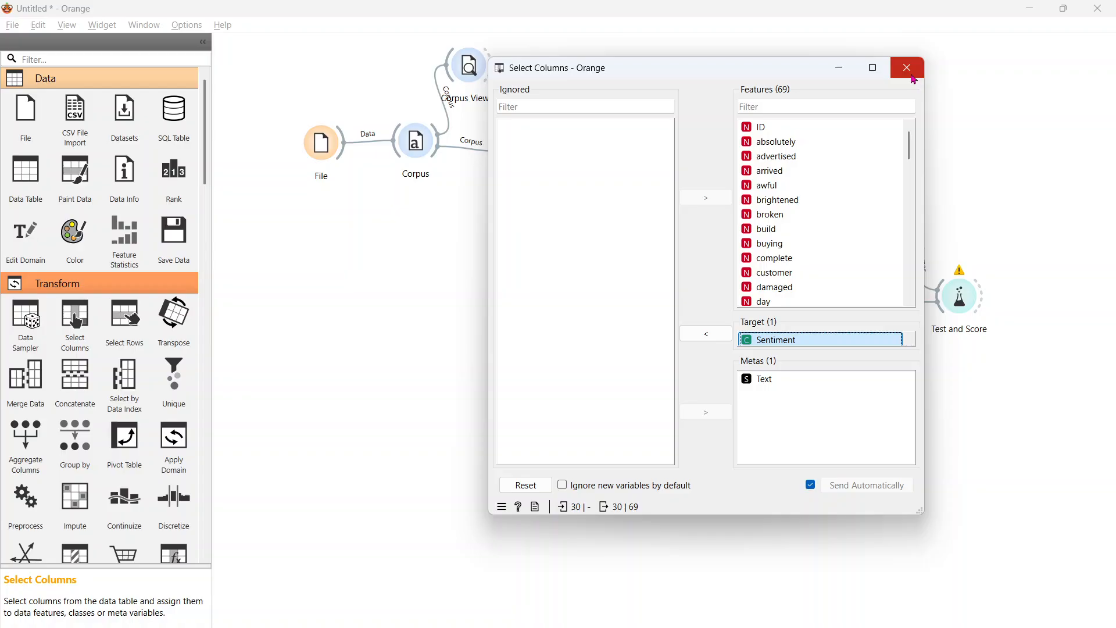
left_click(911, 75)
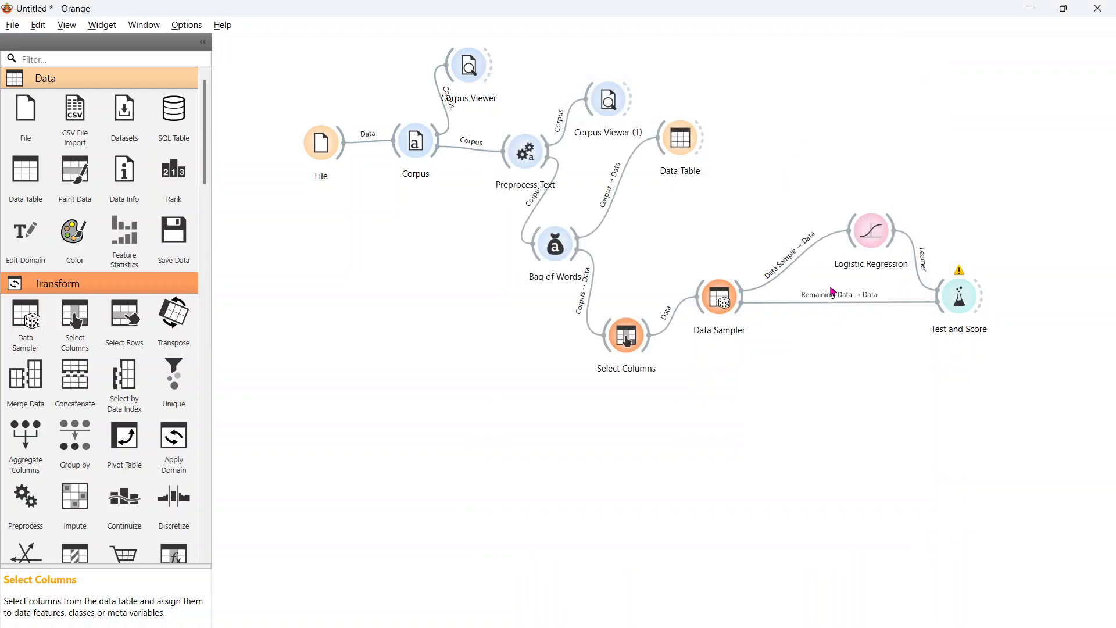
Enlarge the Test and Score results and examine the Logistic Regression scores for the Negative and Positive target classes.
double_click(956, 299)
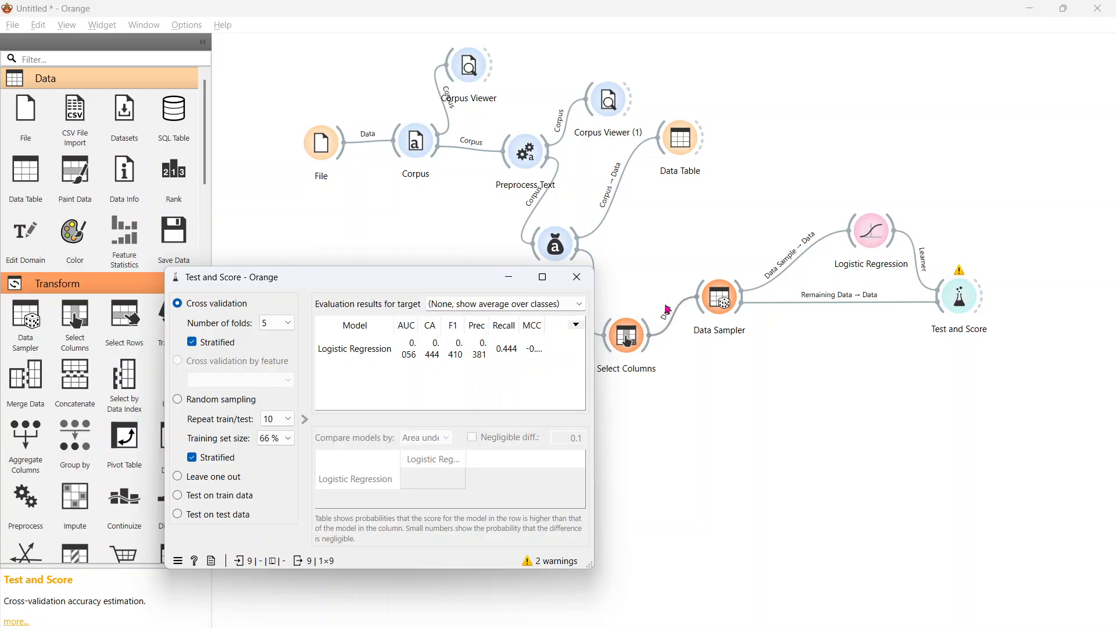
left_click_drag(598, 385, 782, 416)
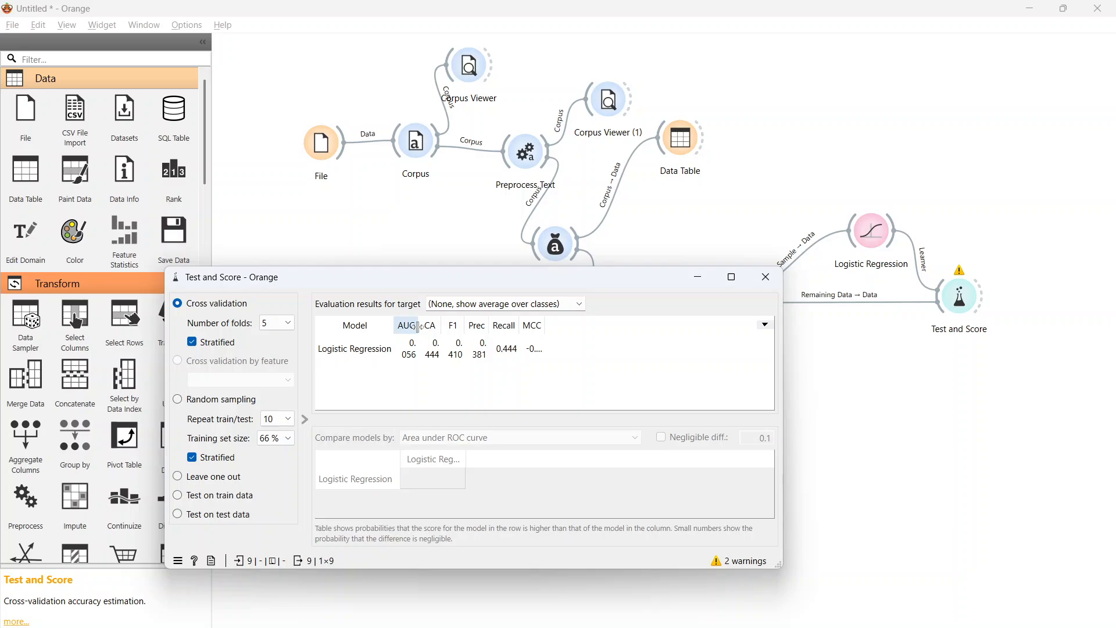
left_click(454, 308)
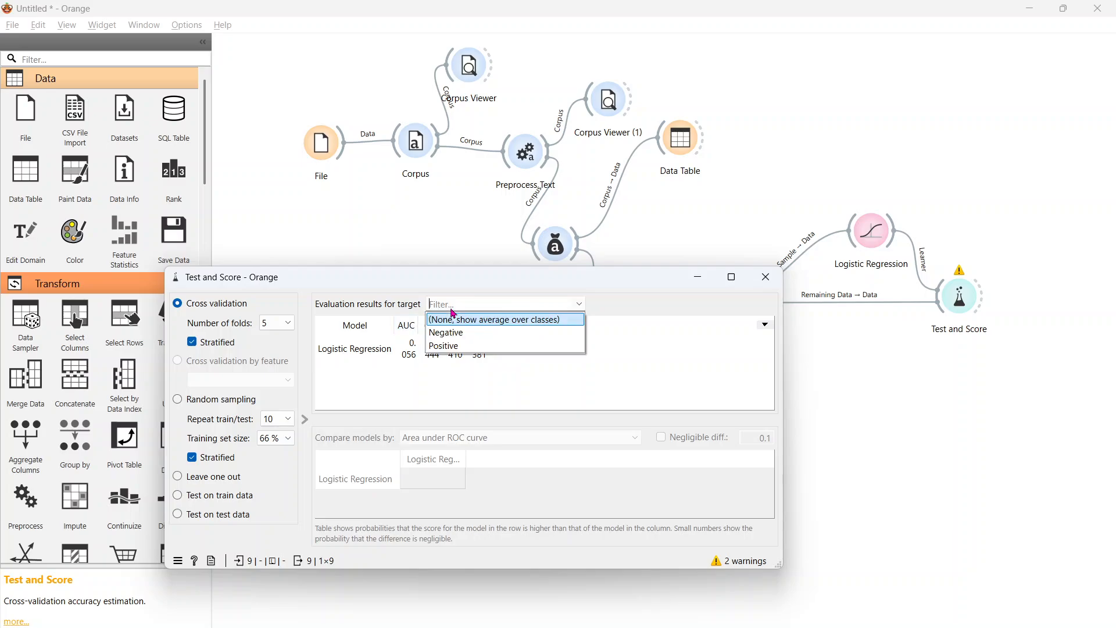
left_click(453, 312)
left_click(453, 312)
left_click(447, 334)
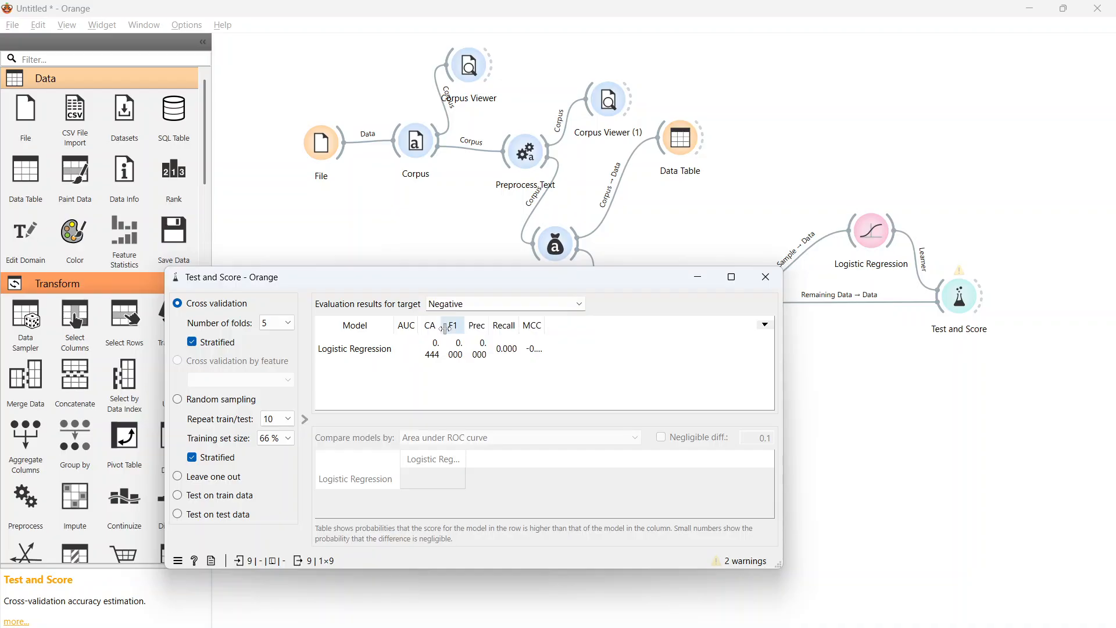
left_click(458, 303)
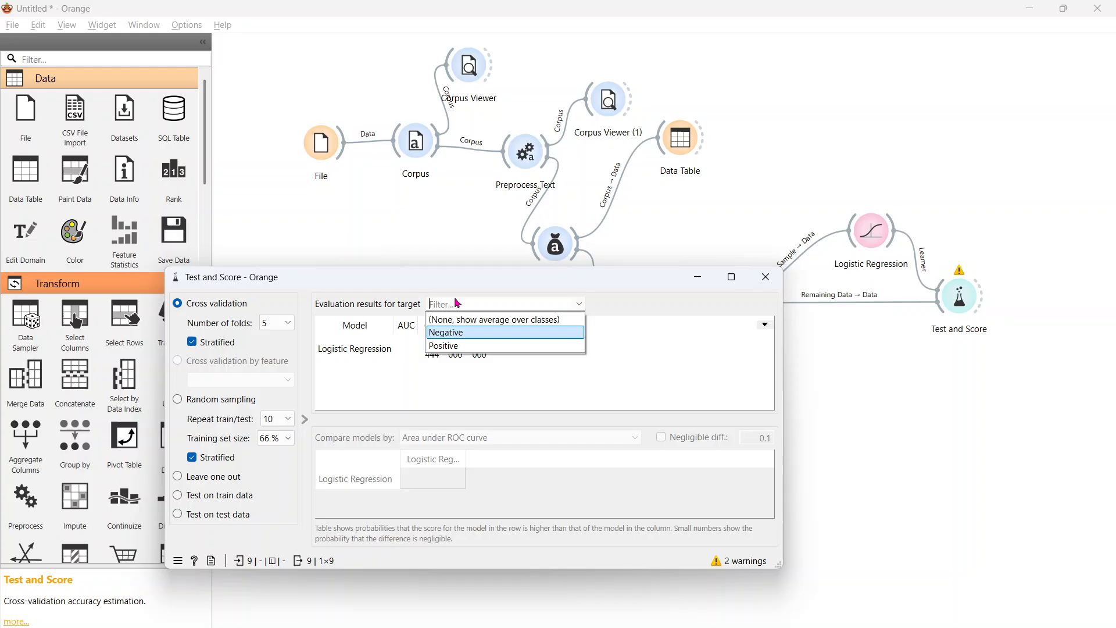
left_click(454, 345)
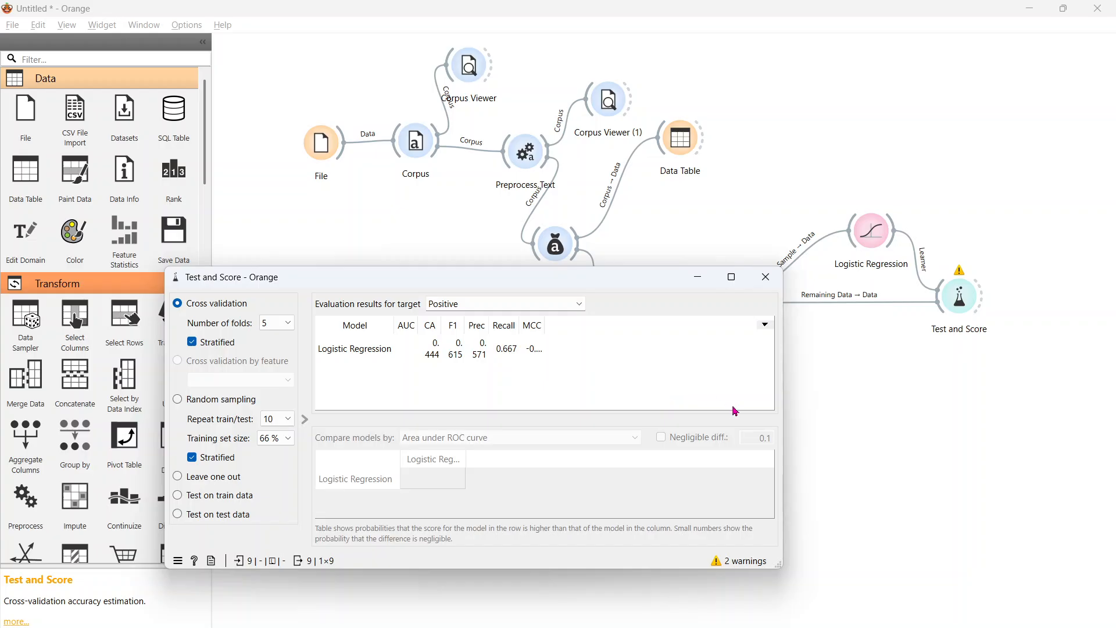
mouse_move(755, 560)
Try random sampling and 10-fold cross-validation in Test and Score, and return to 5-fold cross-validation.
left_click(177, 405)
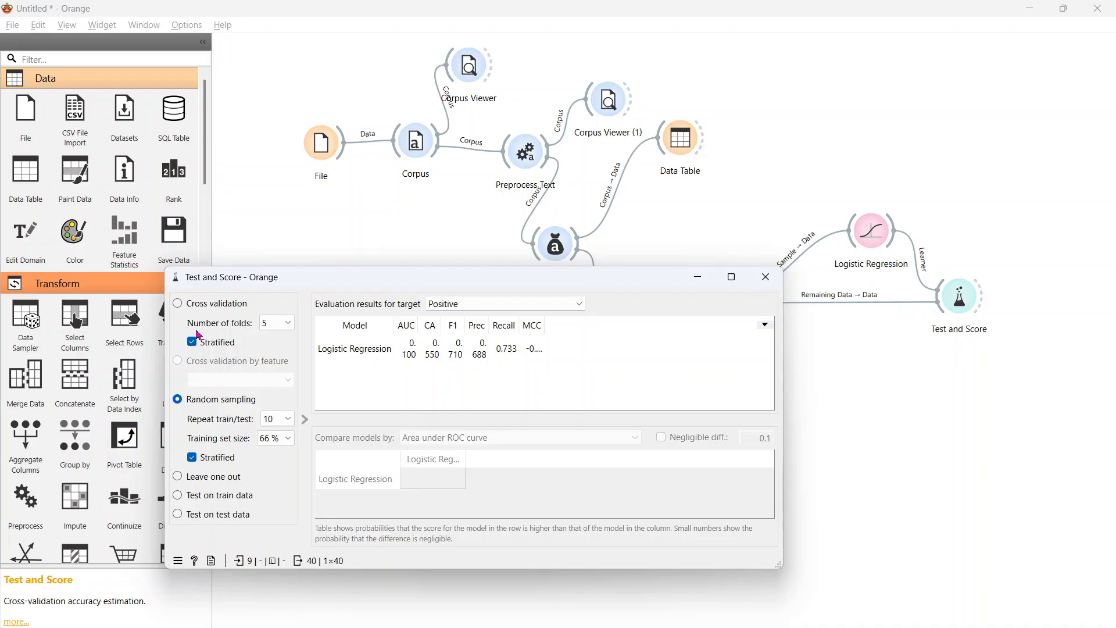
left_click(178, 304)
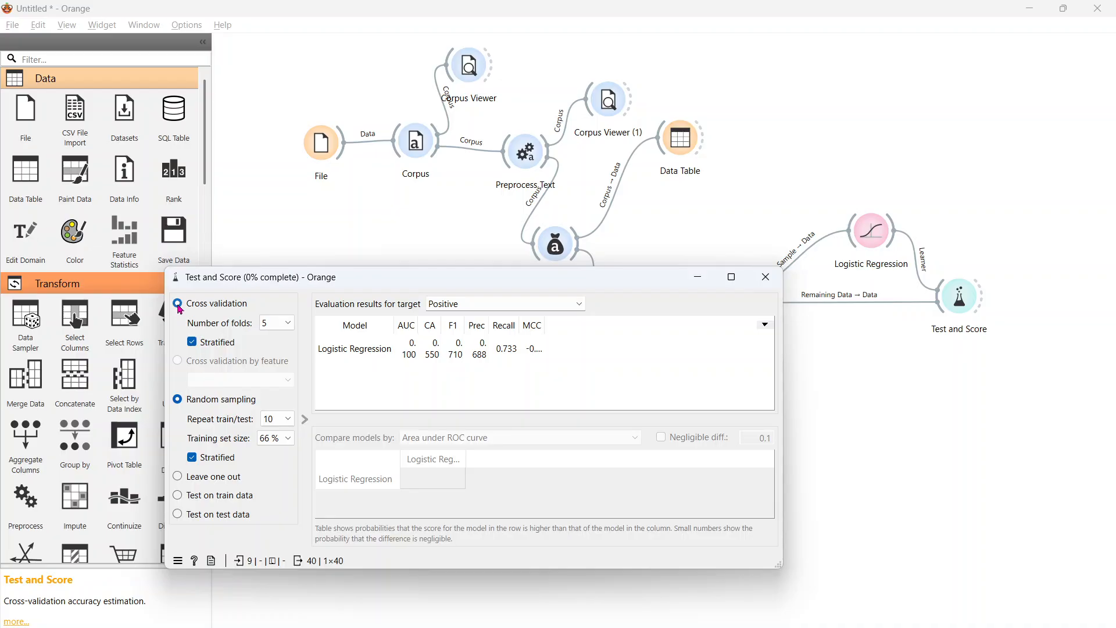
left_click(264, 322)
left_click(271, 370)
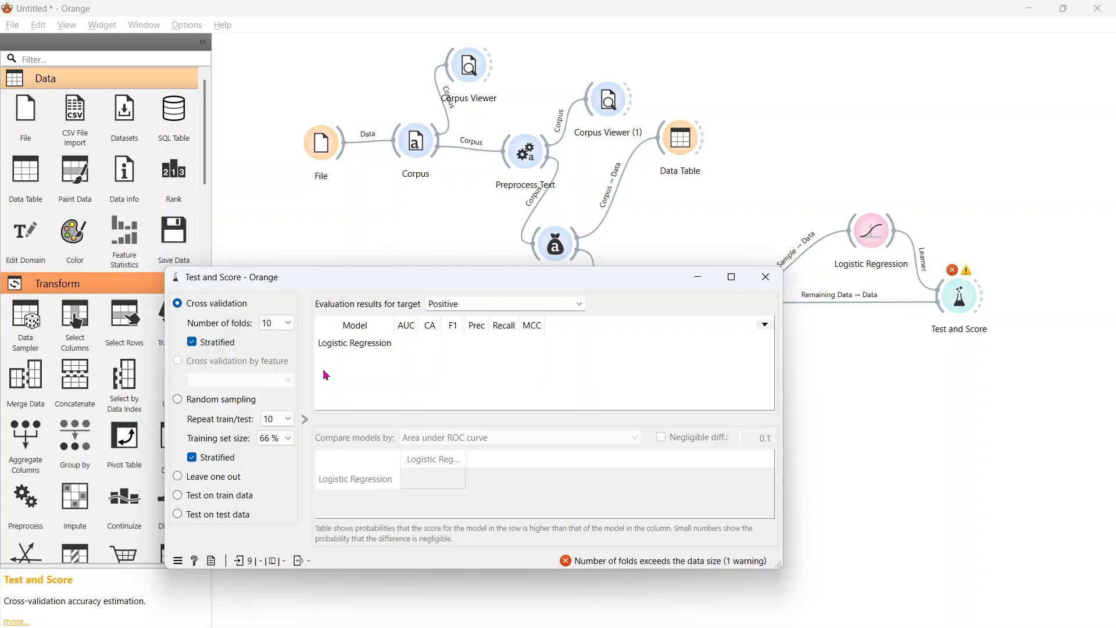
left_click(269, 323)
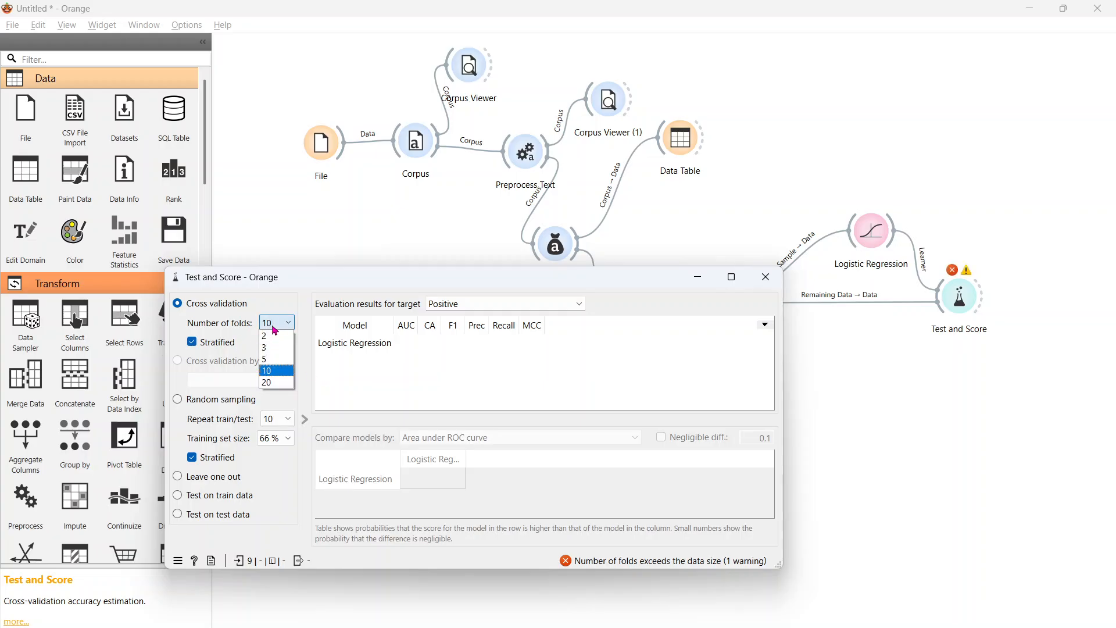
left_click(279, 367)
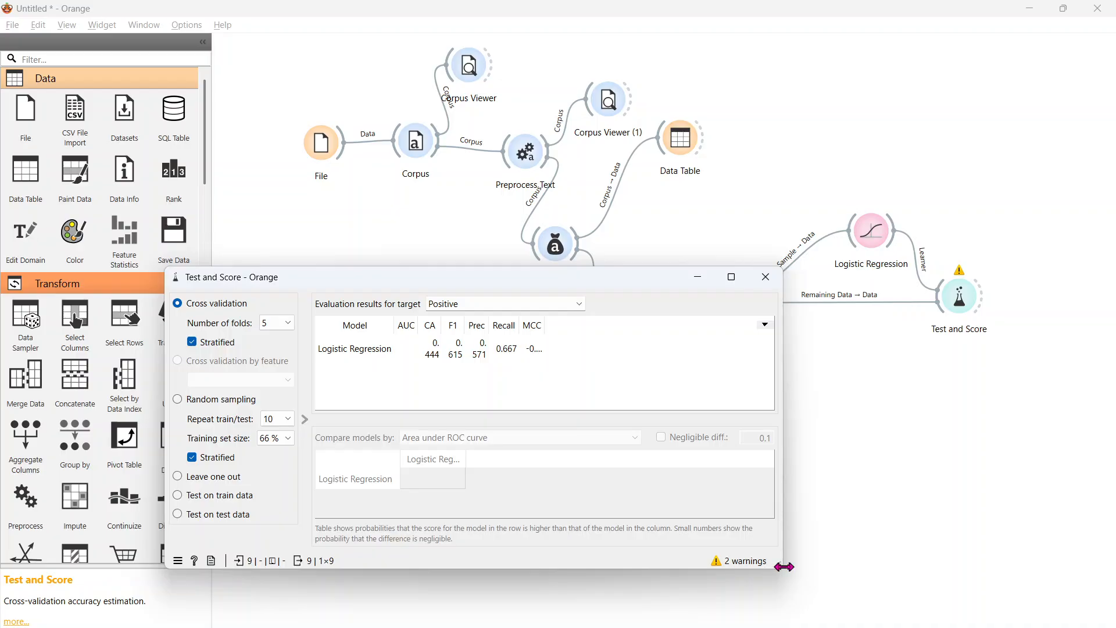
Show the evaluation results averaged over classes, widen the AUC, CA and F1 columns, and sort the models by CA.
left_click_drag(779, 566, 952, 566)
left_click(528, 304)
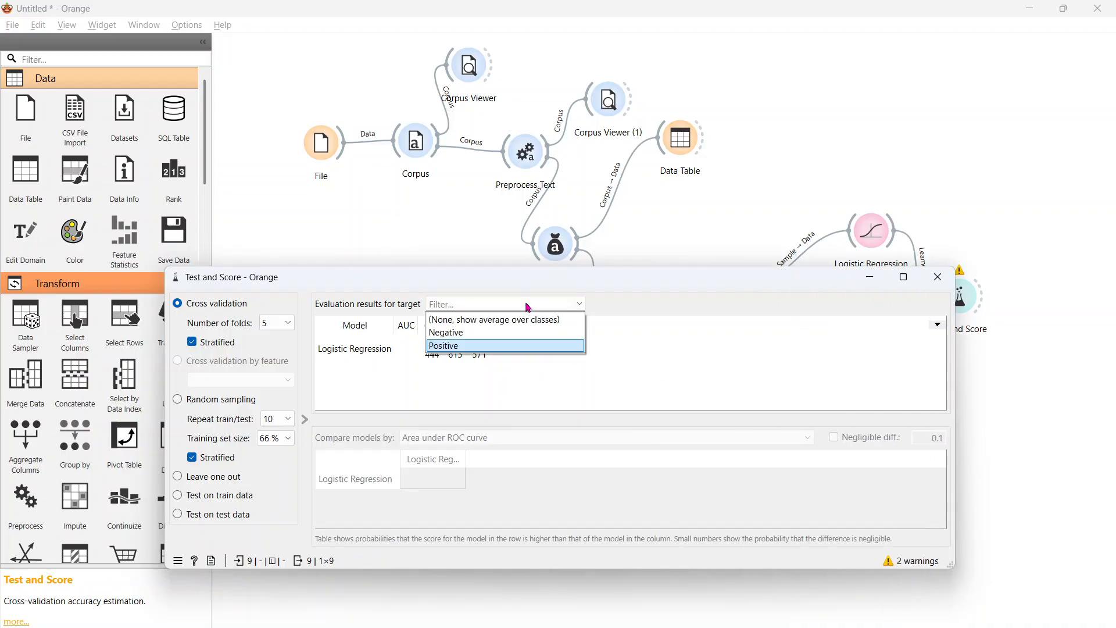
left_click(528, 320)
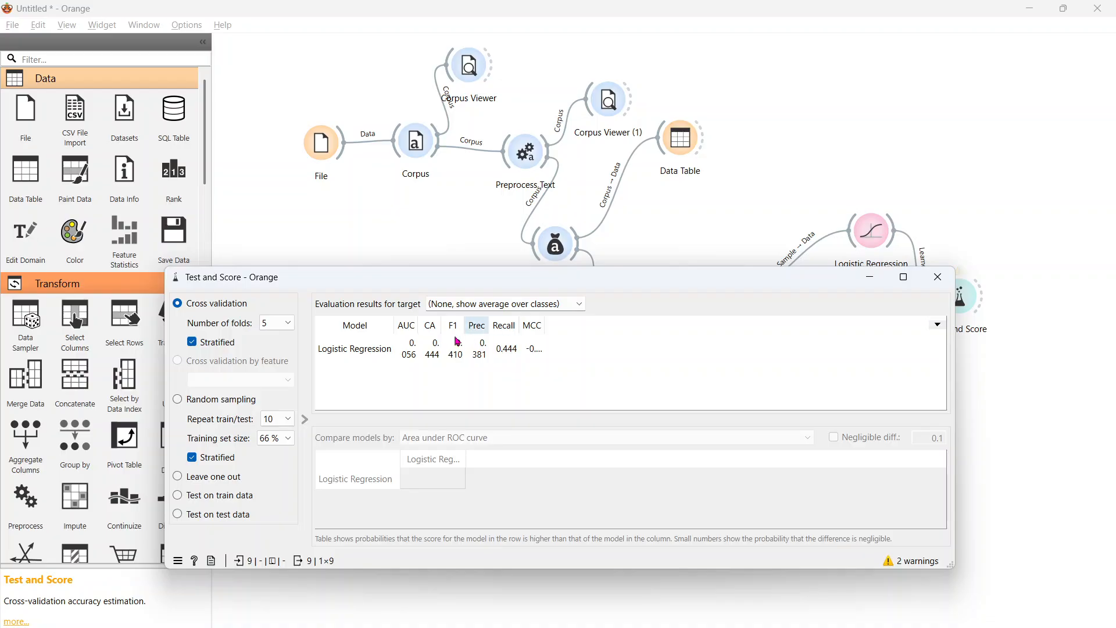
left_click_drag(420, 323, 458, 324)
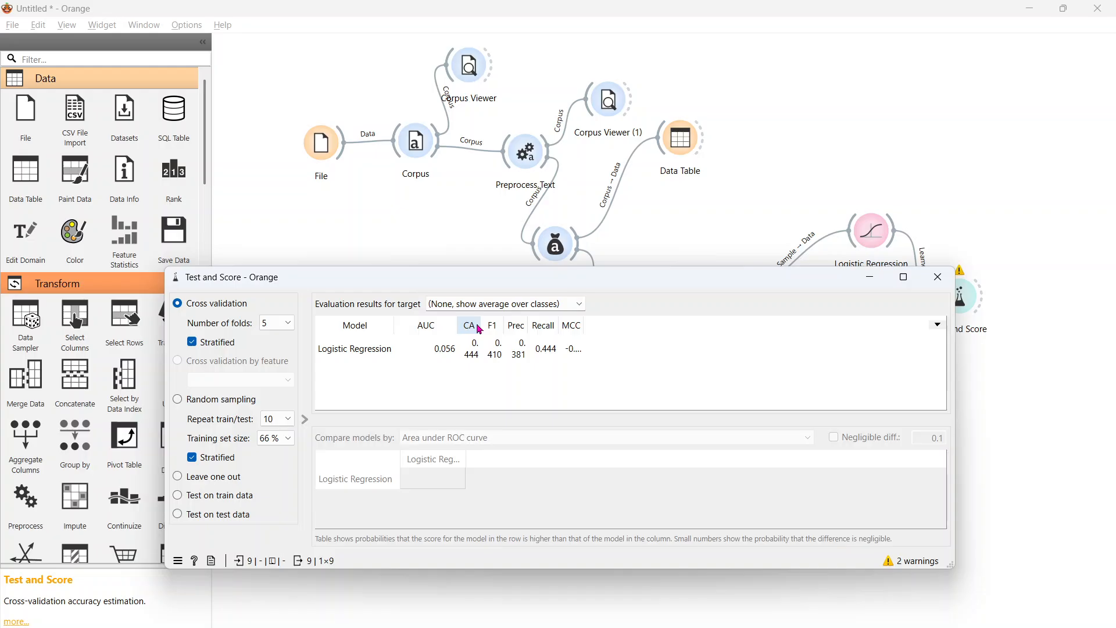
left_click_drag(482, 325, 562, 324)
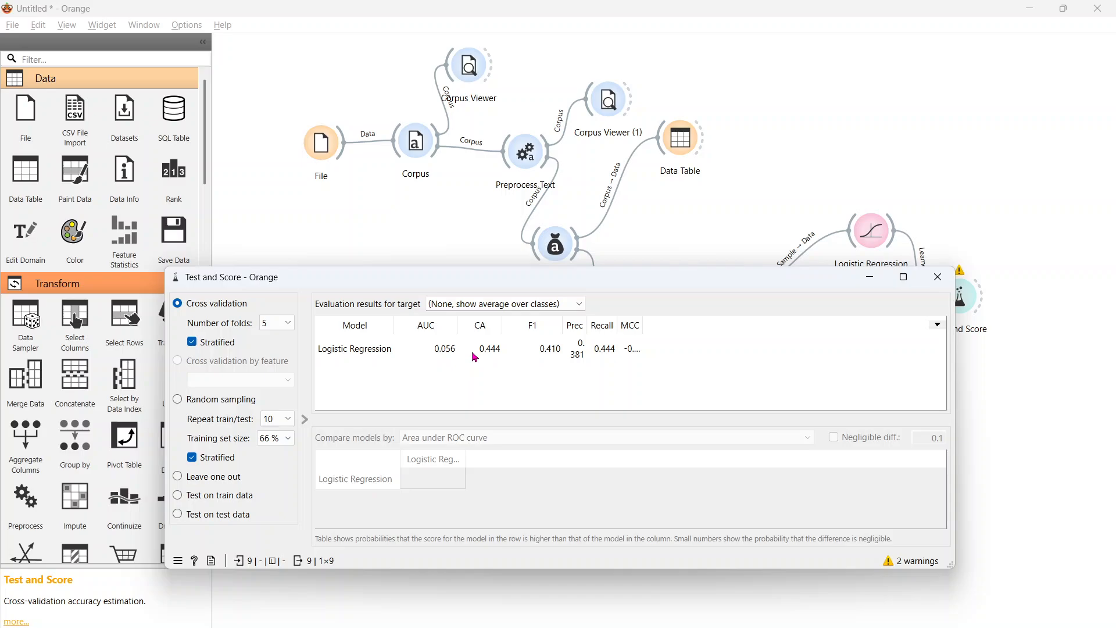
left_click(481, 328)
left_click(937, 277)
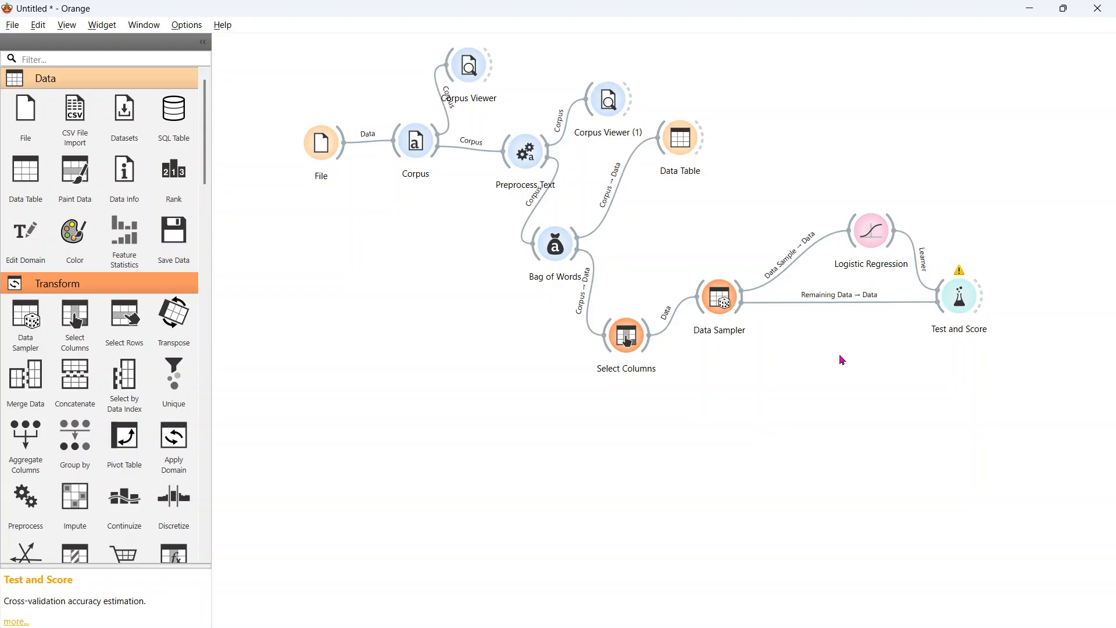
Resample the data in the Data Sampler with the existing settings and check the scores in Test and Score.
double_click(715, 303)
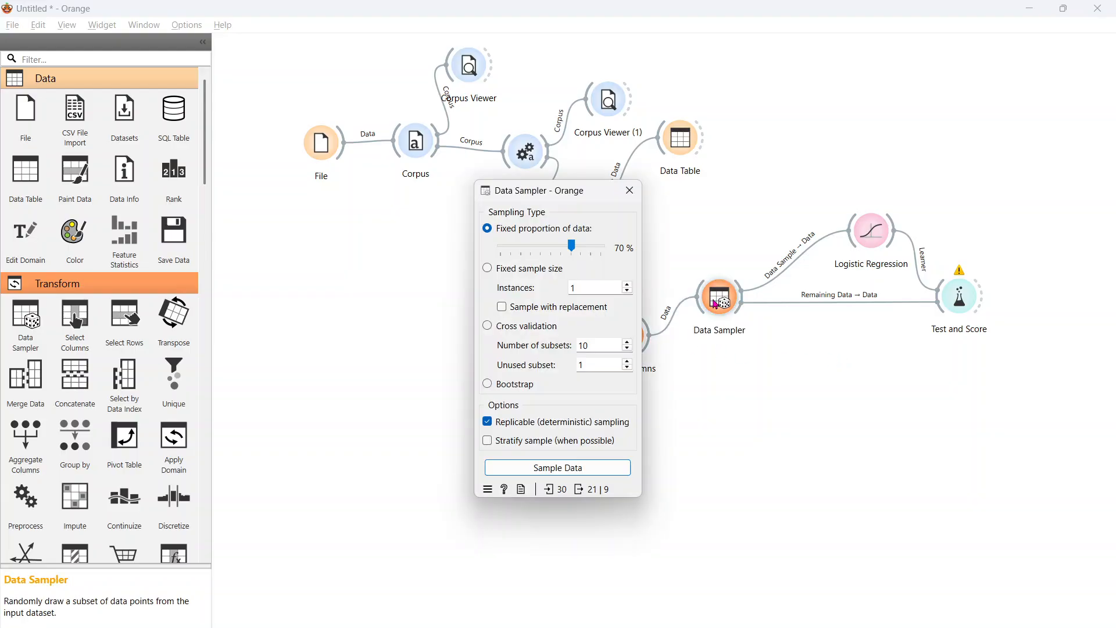
left_click(567, 469)
left_click(961, 297)
double_click(968, 296)
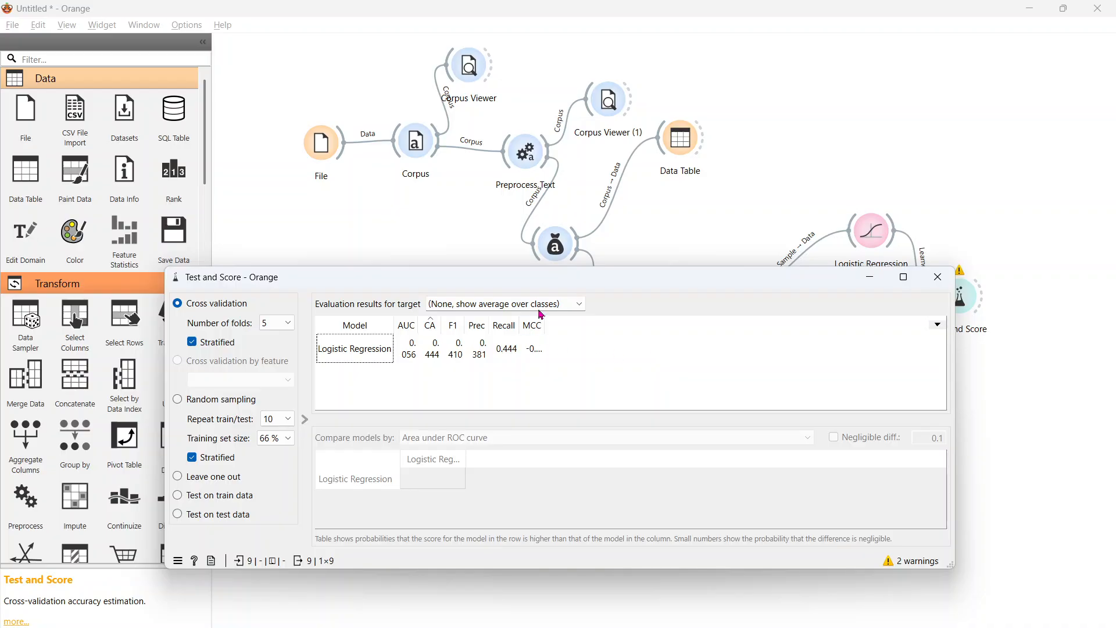
left_click(941, 279)
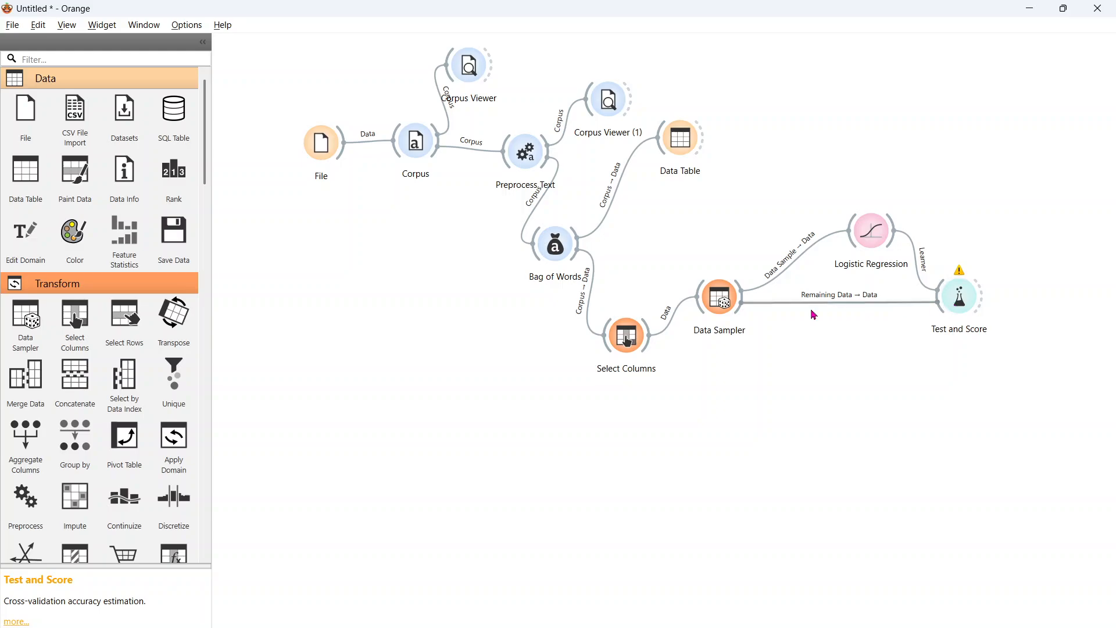
Compare the Test and Score results for the Positive class with the average over classes.
left_click(717, 309)
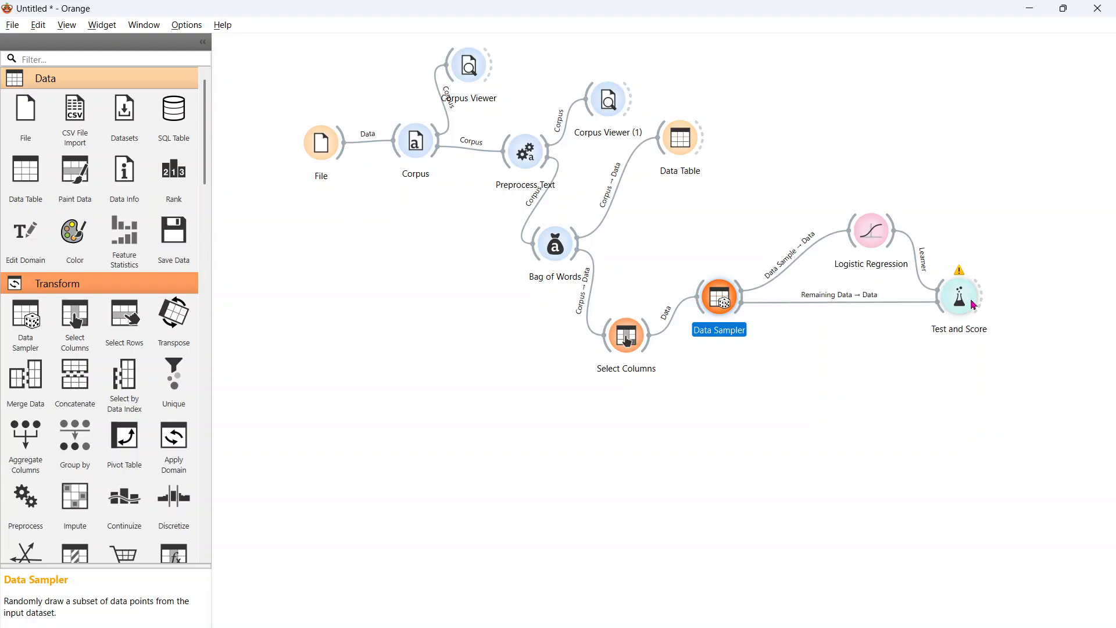
left_click(959, 279)
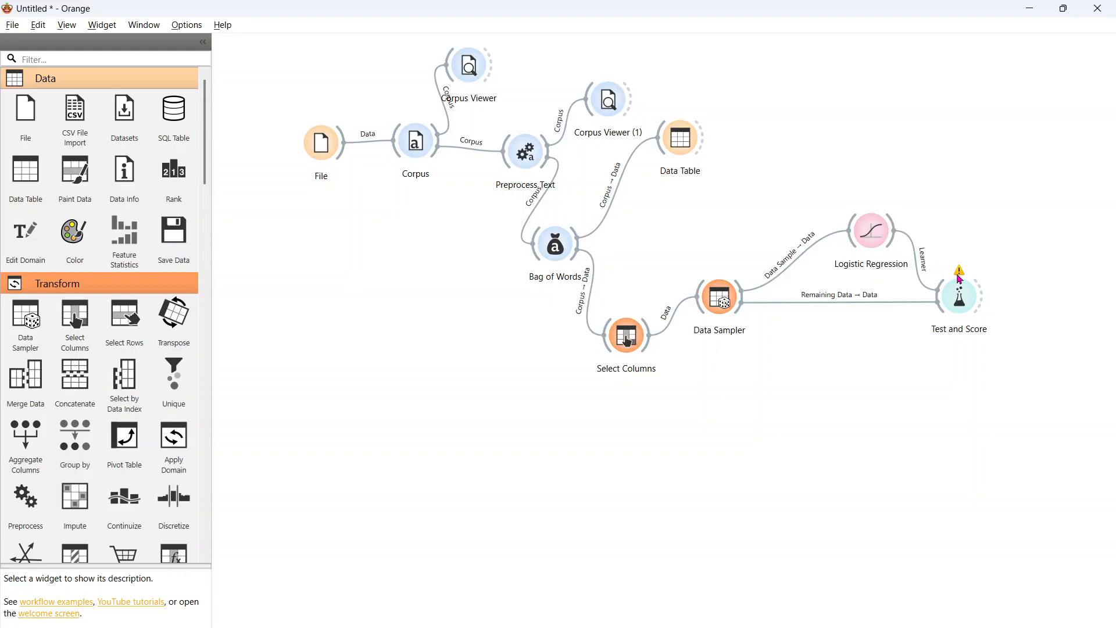
double_click(958, 291)
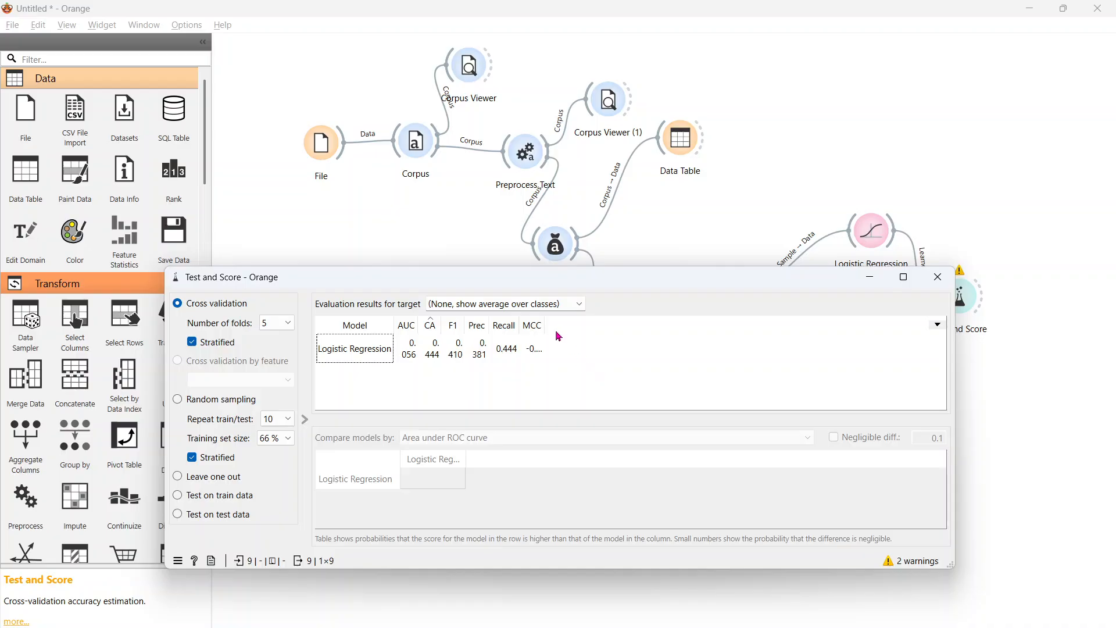
left_click(544, 306)
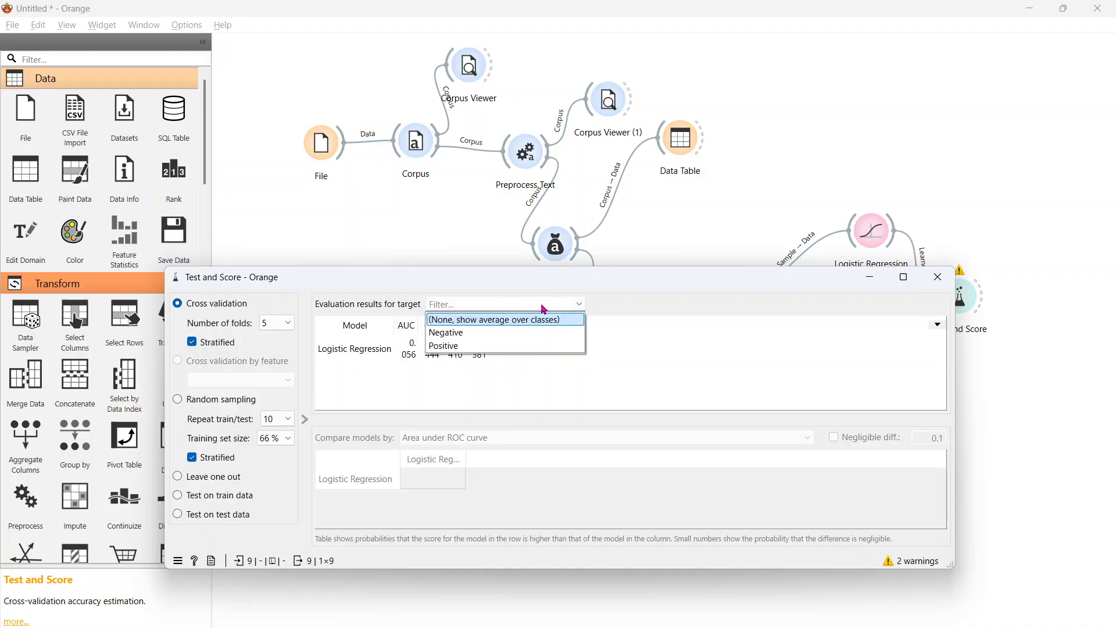
left_click(532, 346)
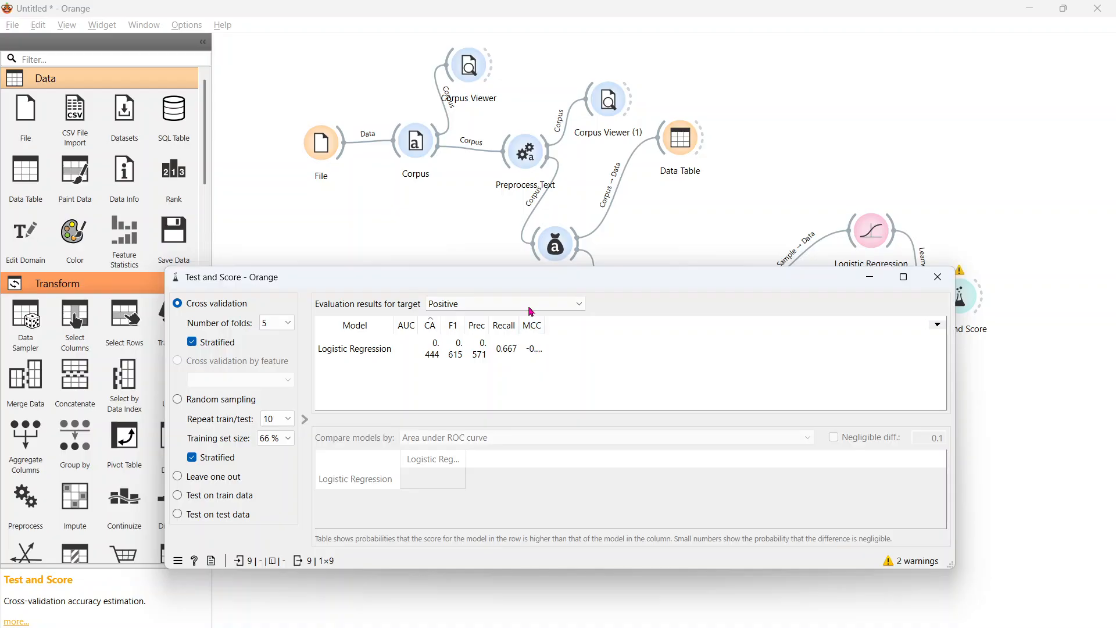
left_click(531, 308)
left_click(528, 320)
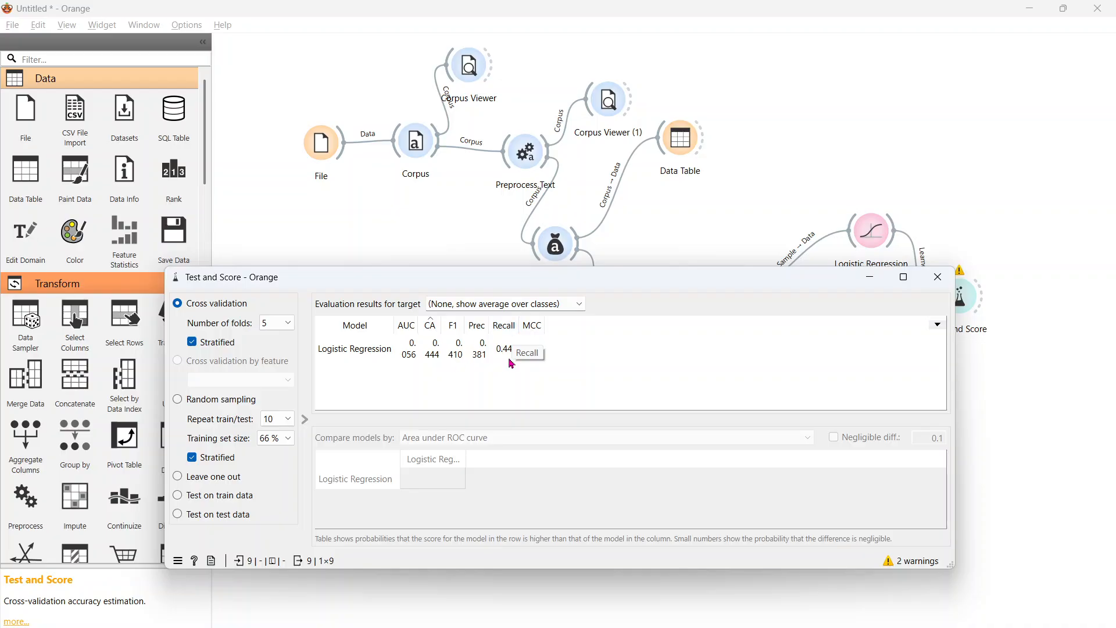
left_click(938, 276)
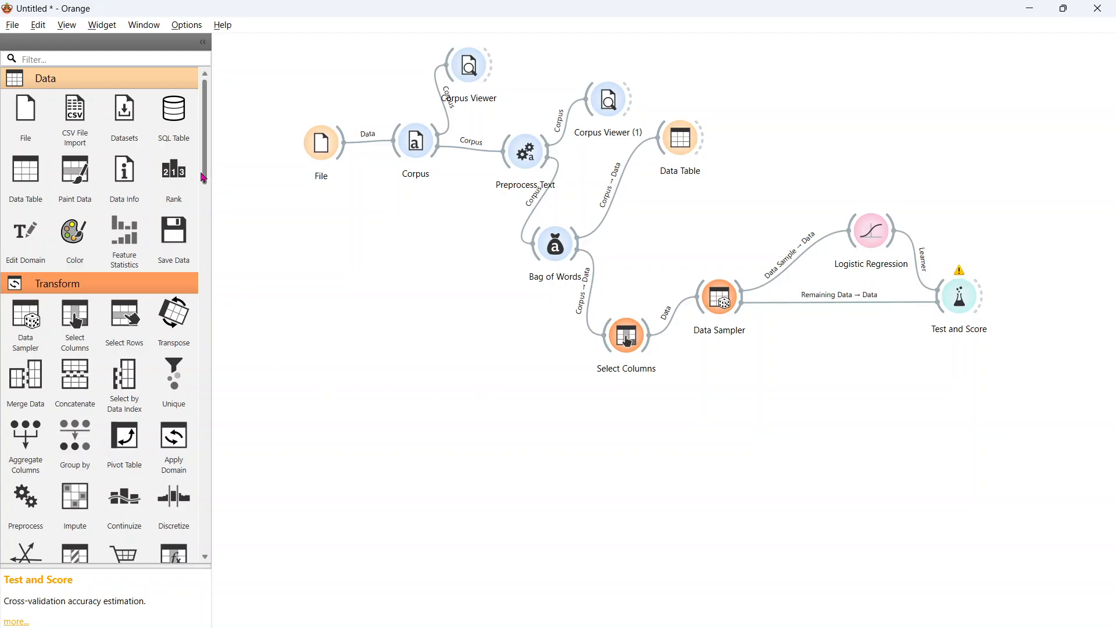
Add a Confusion Matrix widget fed by the Evaluation Results of Test and Score, and open it.
left_click_drag(206, 174, 162, 407)
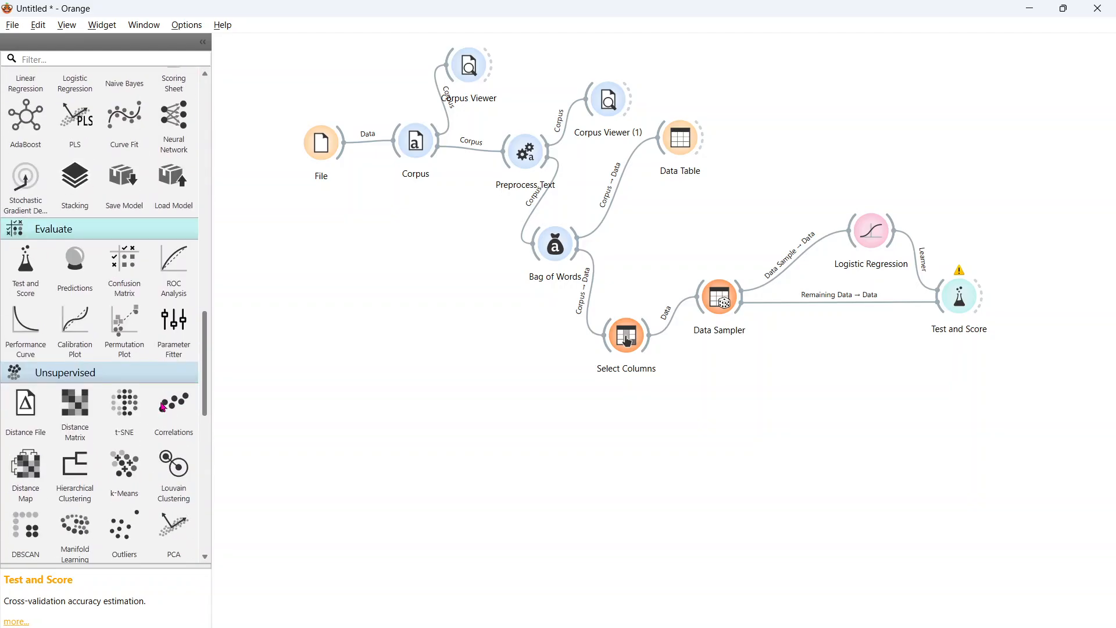
left_click_drag(123, 269, 1029, 339)
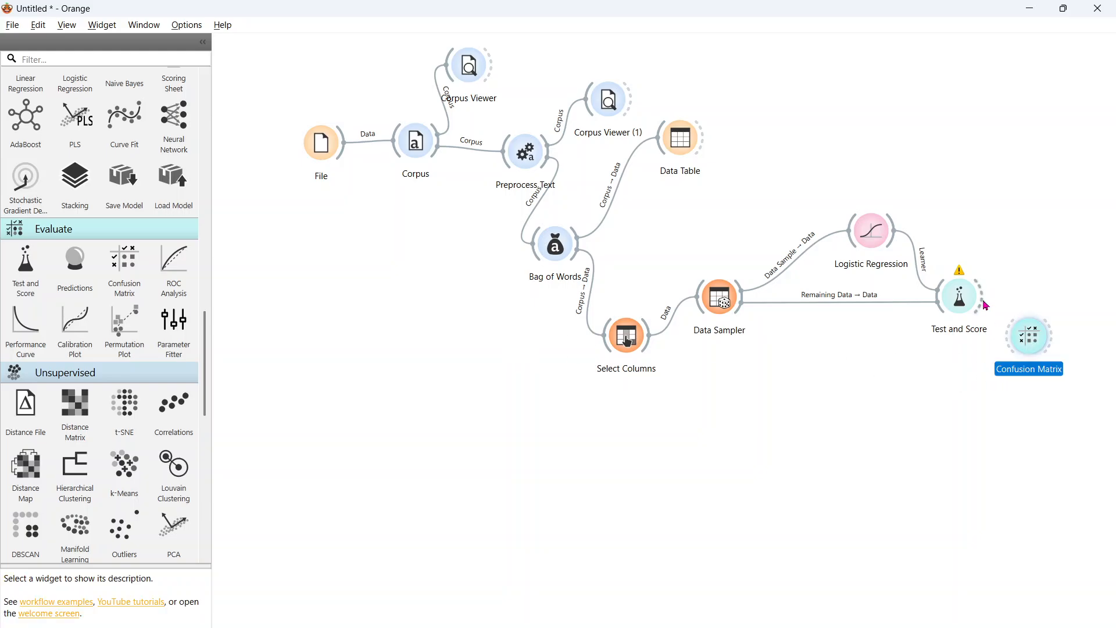
left_click_drag(986, 305, 1031, 337)
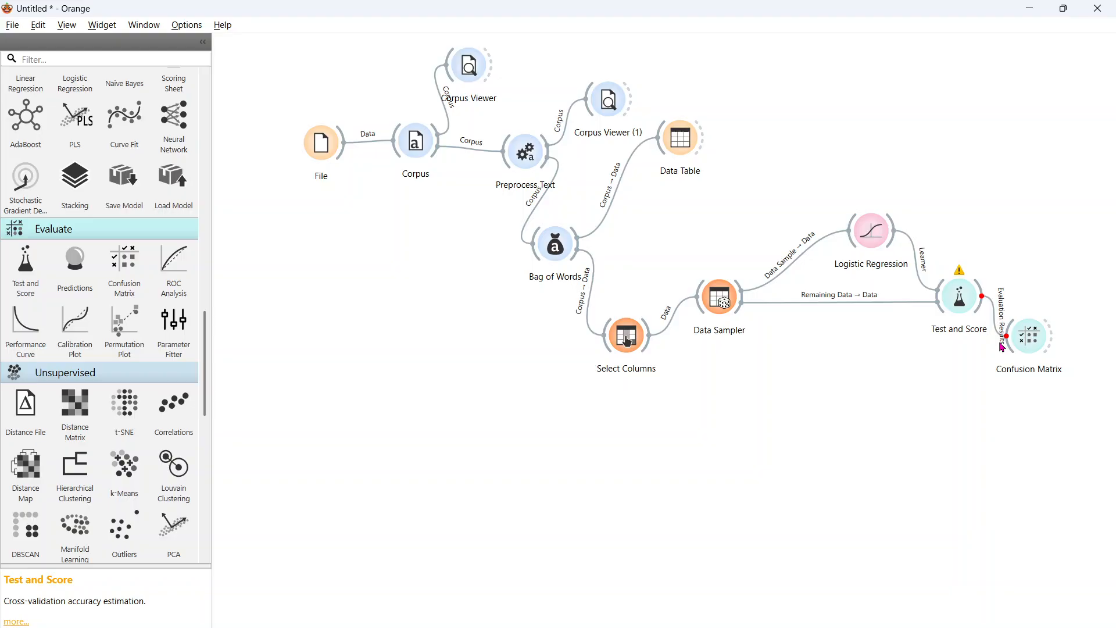
double_click(1041, 338)
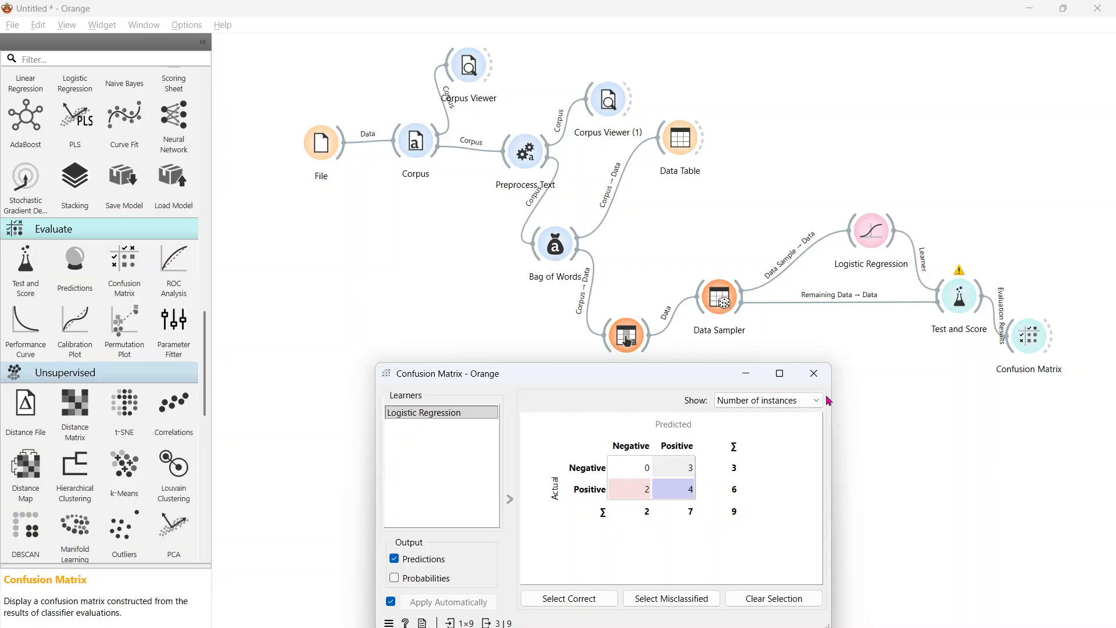
Compare the averaged Logistic Regression scores in Test and Score with the Confusion Matrix.
double_click(959, 297)
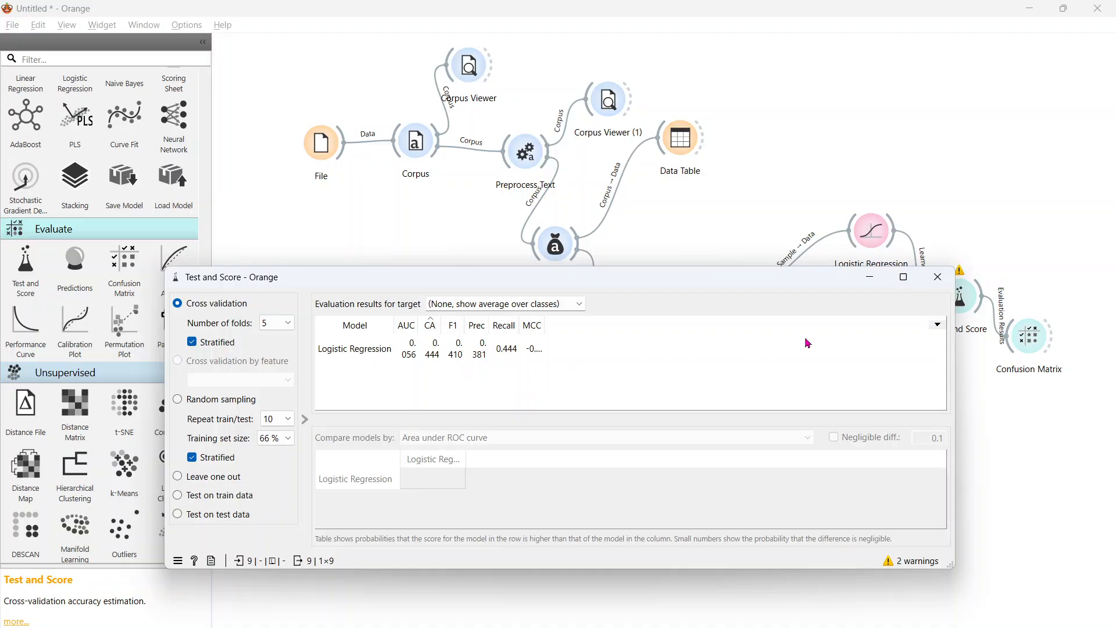
left_click(937, 277)
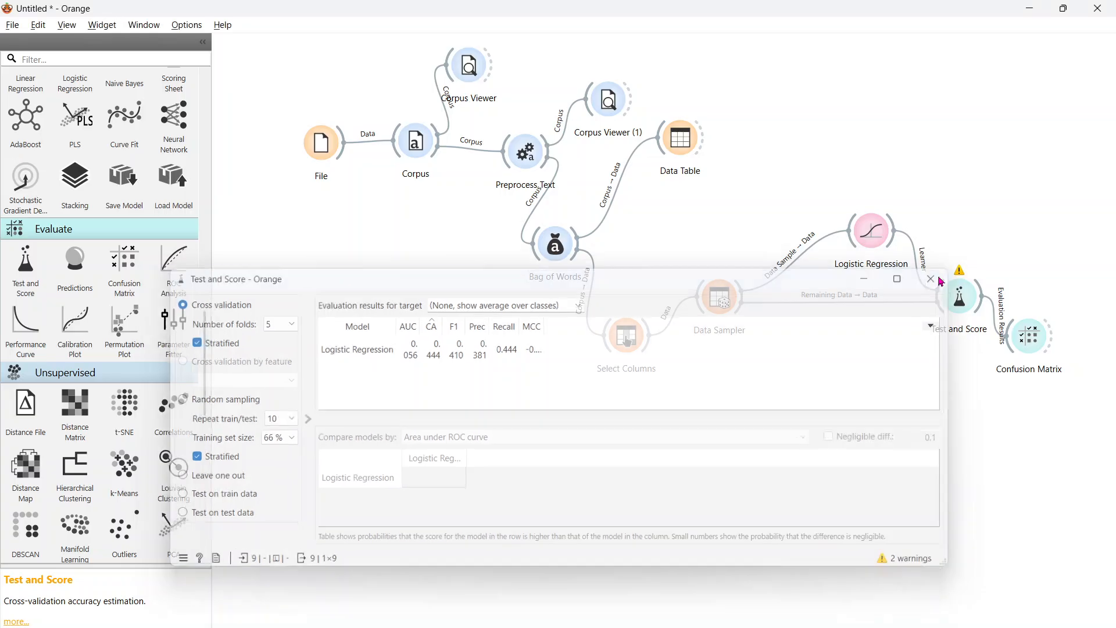
double_click(1018, 347)
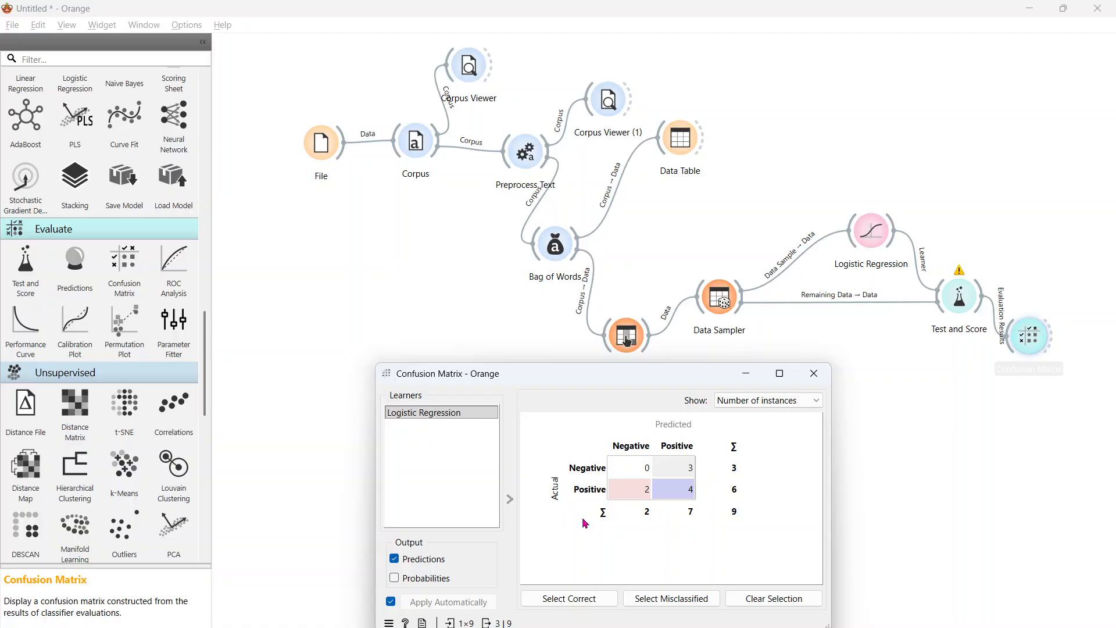
Look through the review texts in the first Corpus Viewer down to the last document, and check the split in the Data Sampler.
double_click(469, 66)
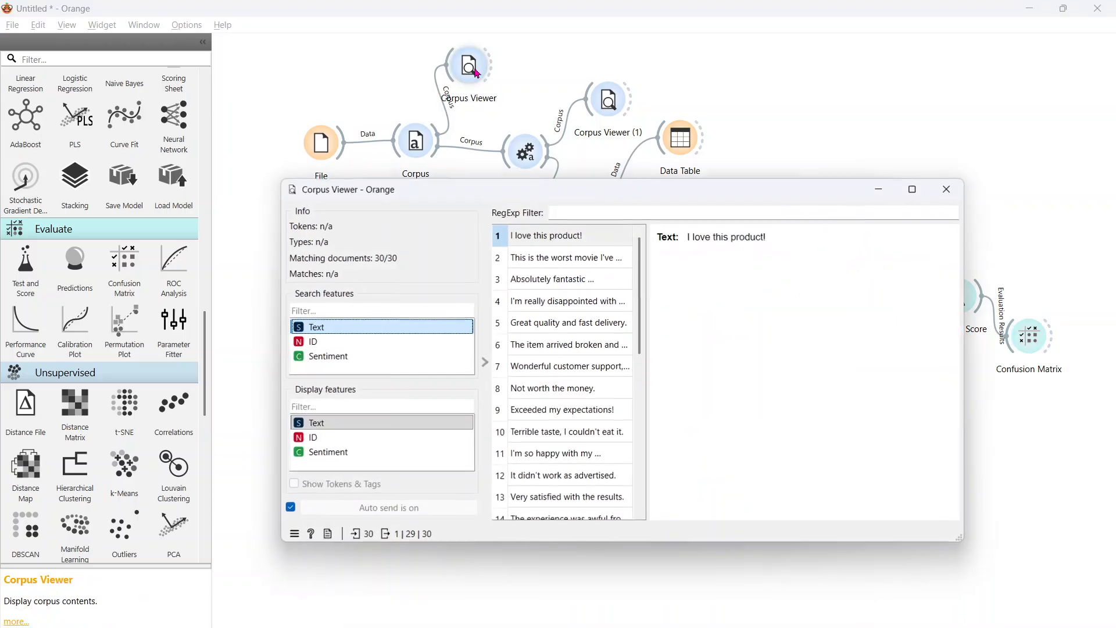
left_click(641, 451)
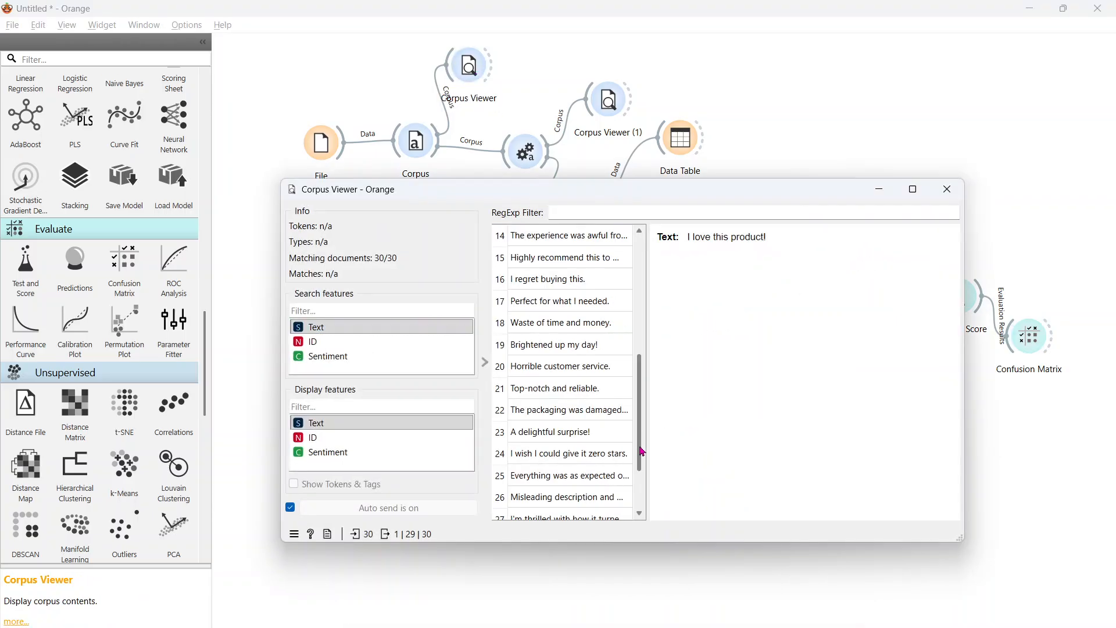
left_click_drag(641, 451, 633, 518)
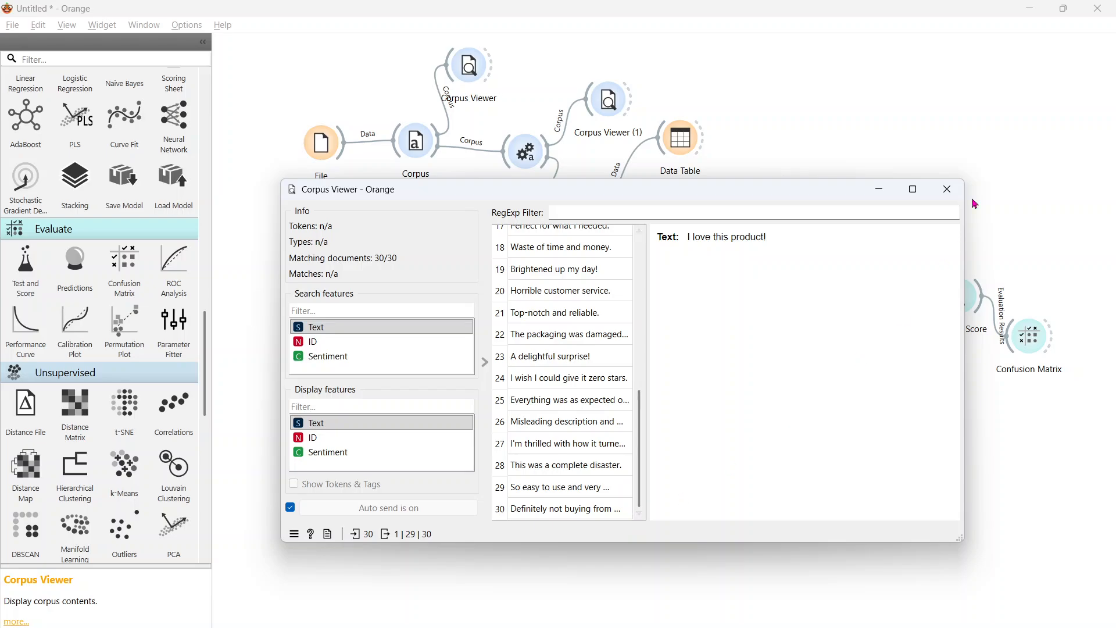
left_click(947, 189)
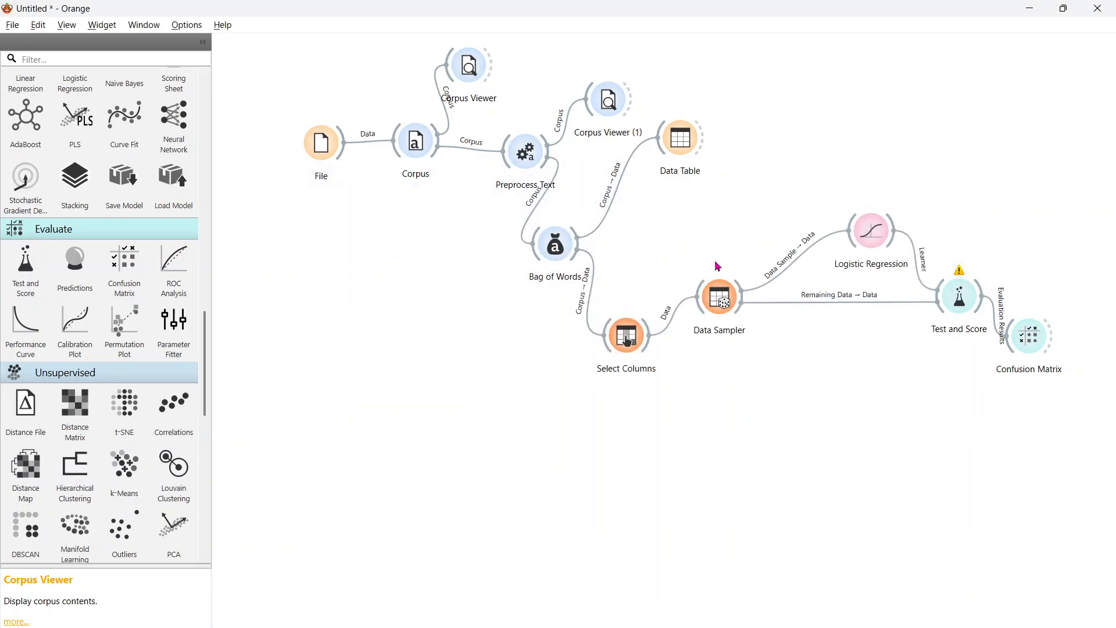
double_click(721, 303)
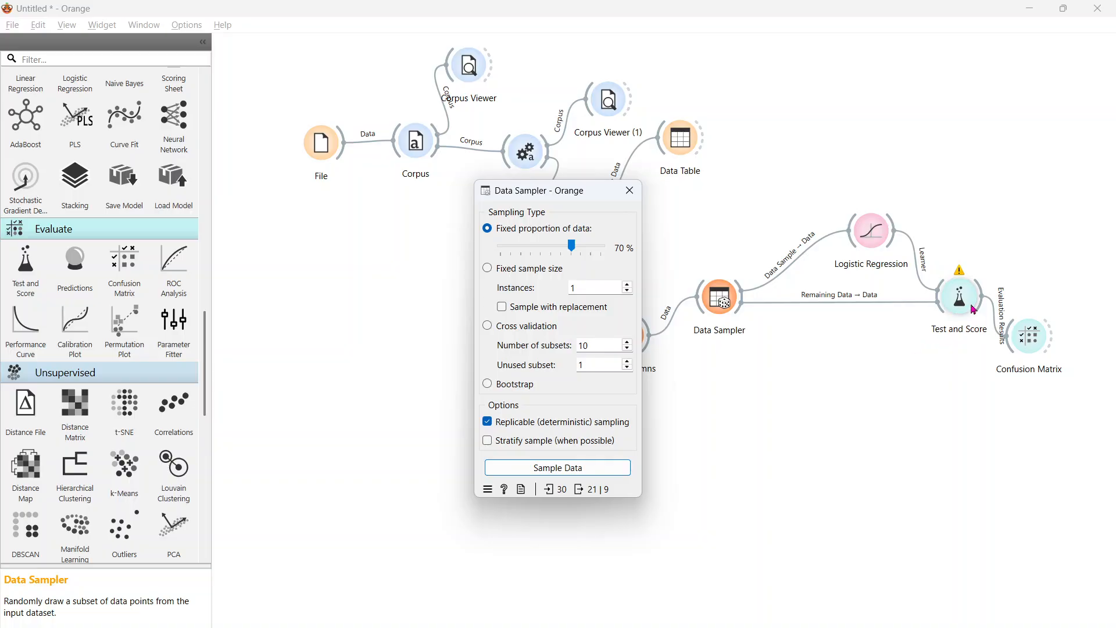
Display the Sentiment feature of the first review in the Corpus Viewer and compare it with the Confusion Matrix.
double_click(1027, 357)
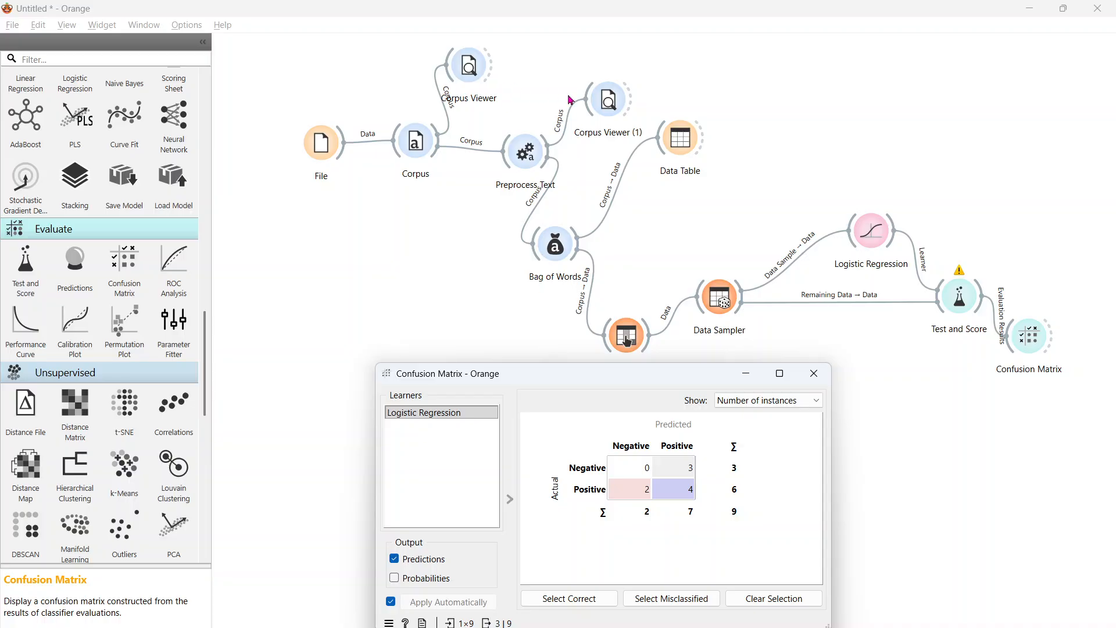
double_click(467, 66)
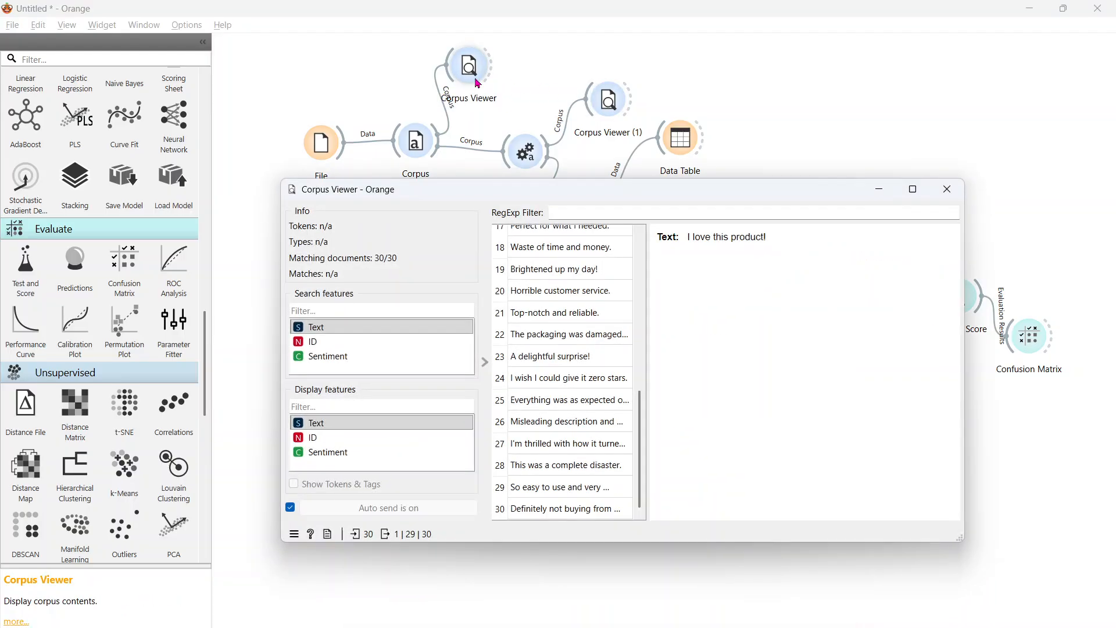
left_click(428, 451)
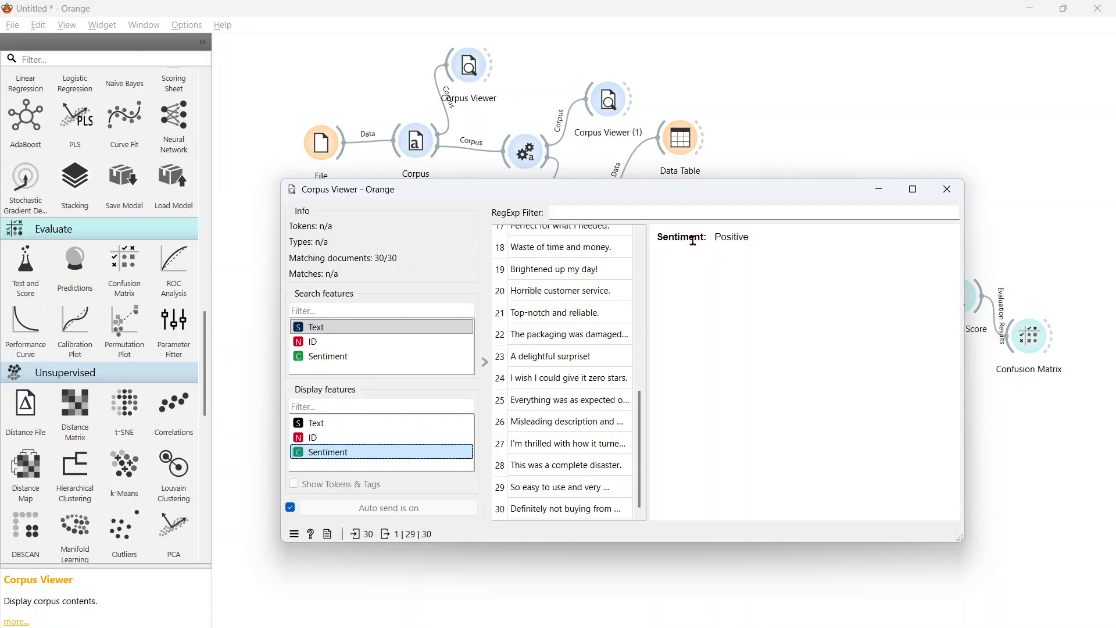
left_click(946, 191)
double_click(1023, 350)
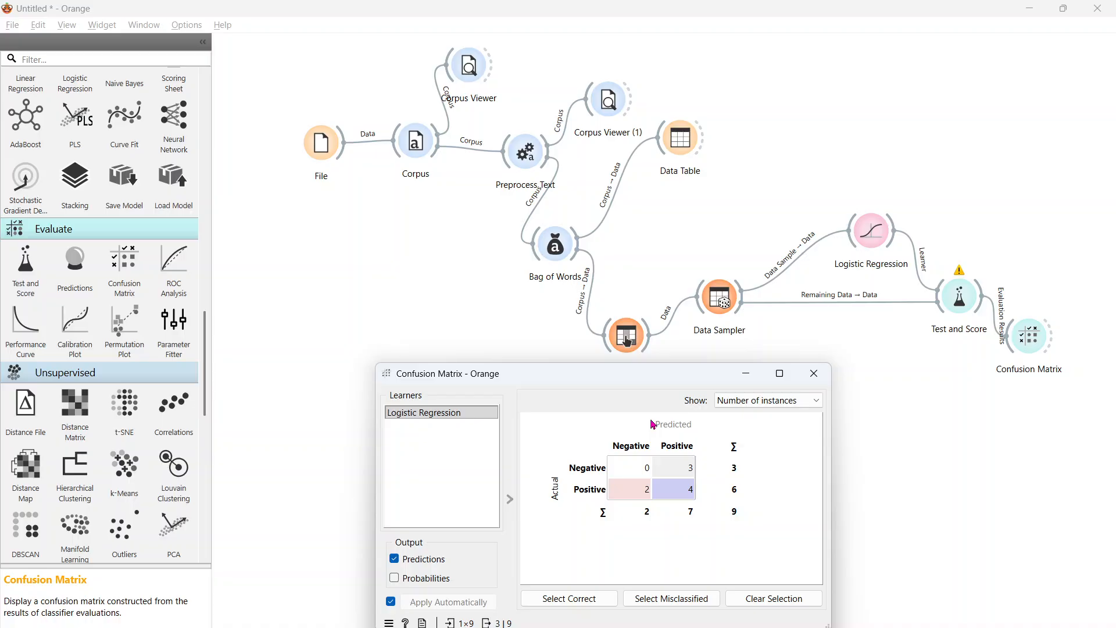
Select the correct and the misclassified instances in turn in the Confusion Matrix, and clear the selection.
left_click(591, 599)
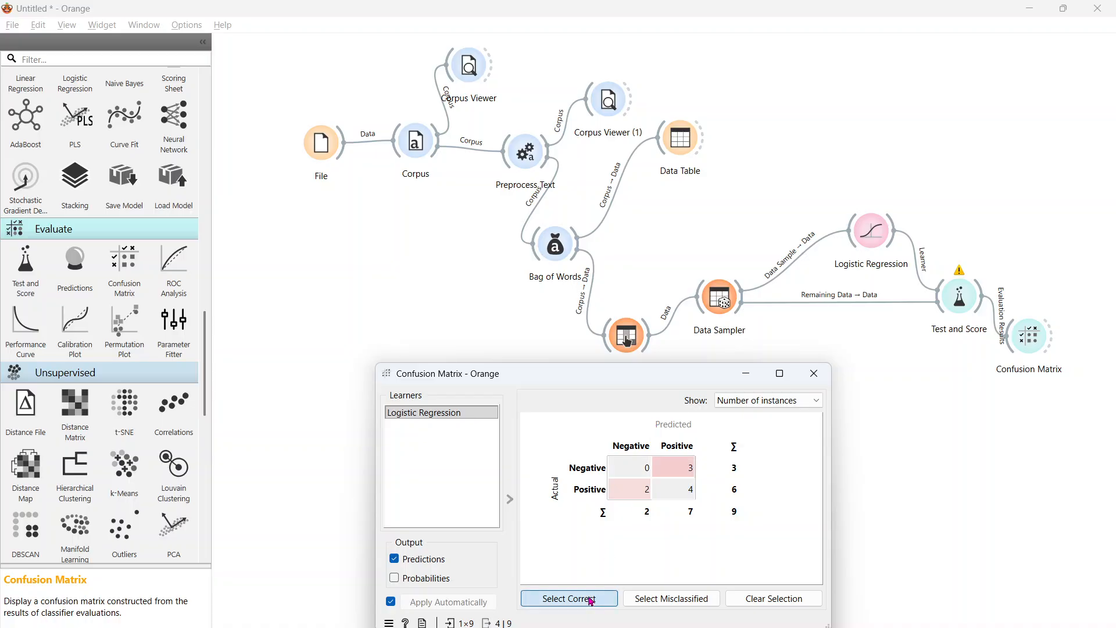
left_click(656, 597)
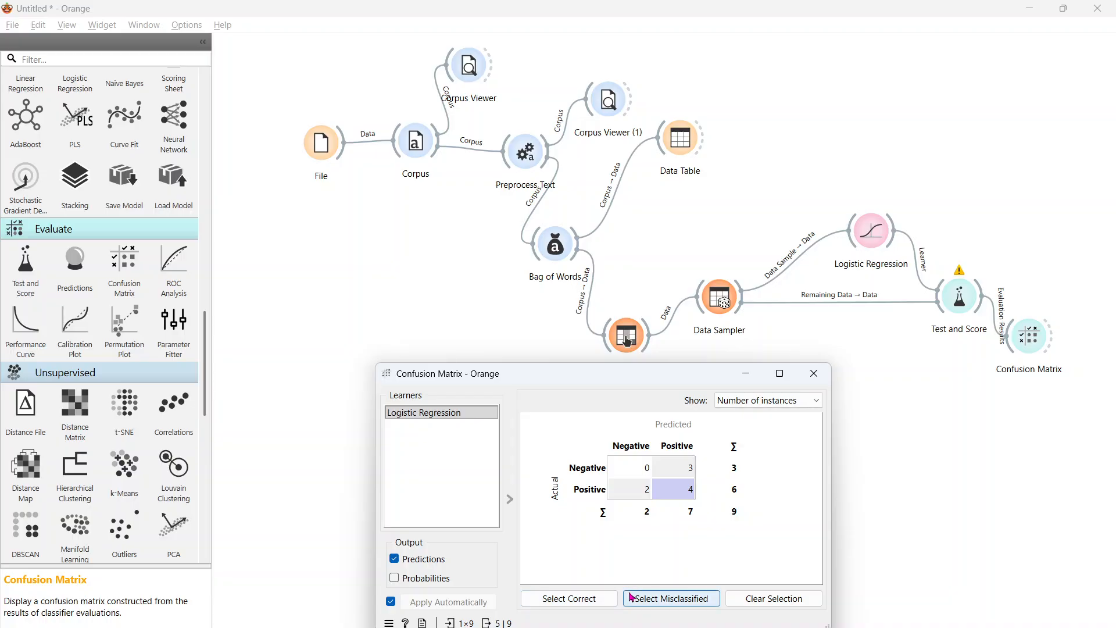
left_click(569, 604)
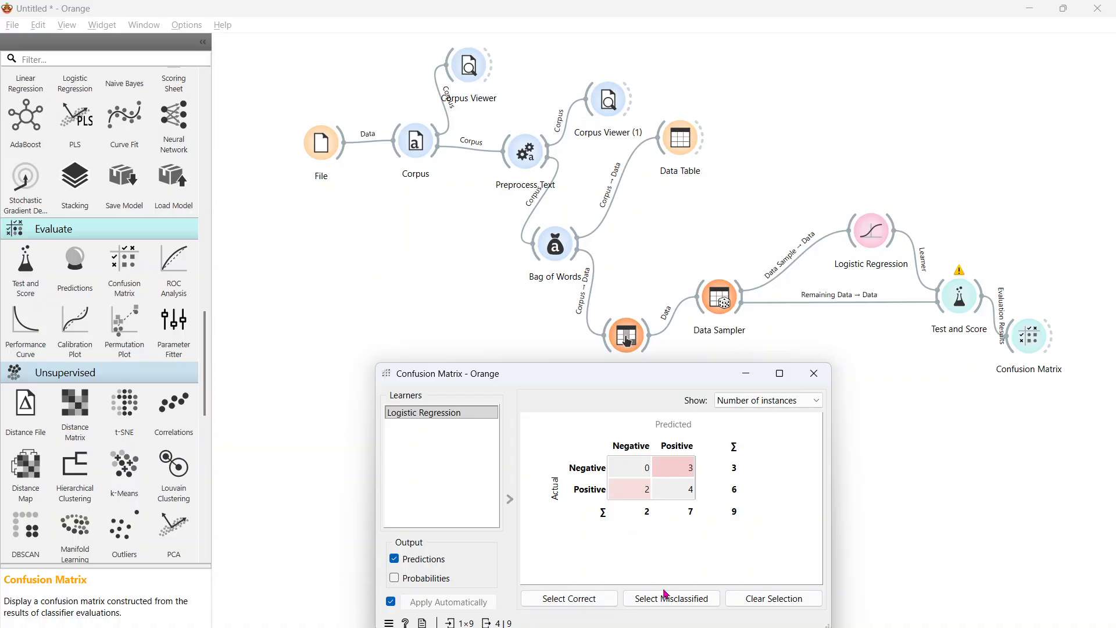
left_click(752, 600)
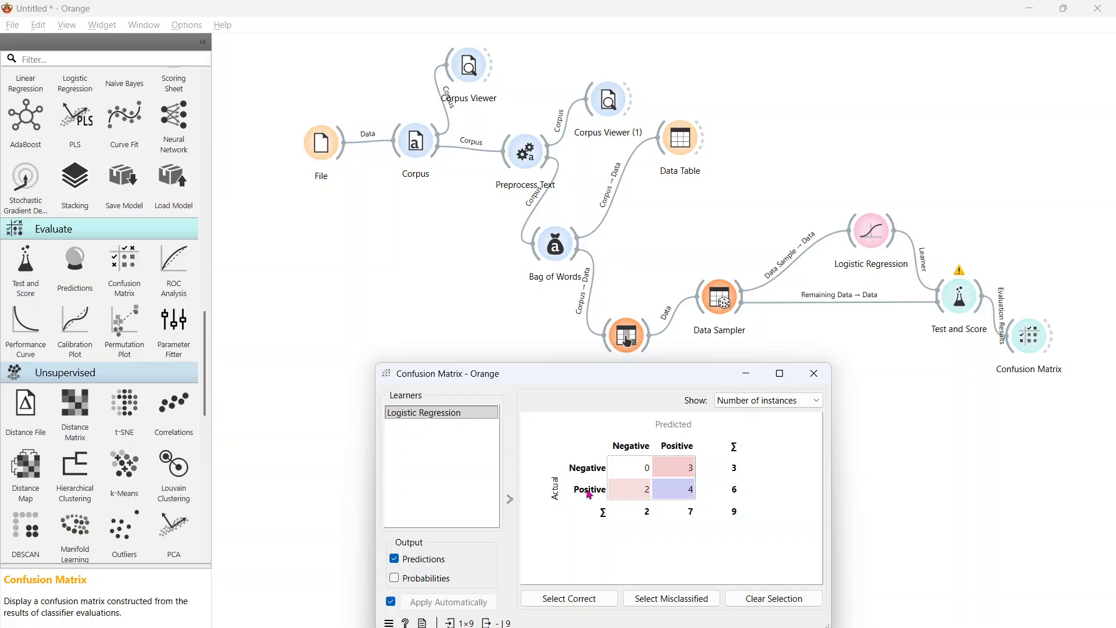
Examine the actual and predicted classes of the Confusion Matrix cells and close the matrix.
mouse_move(679, 495)
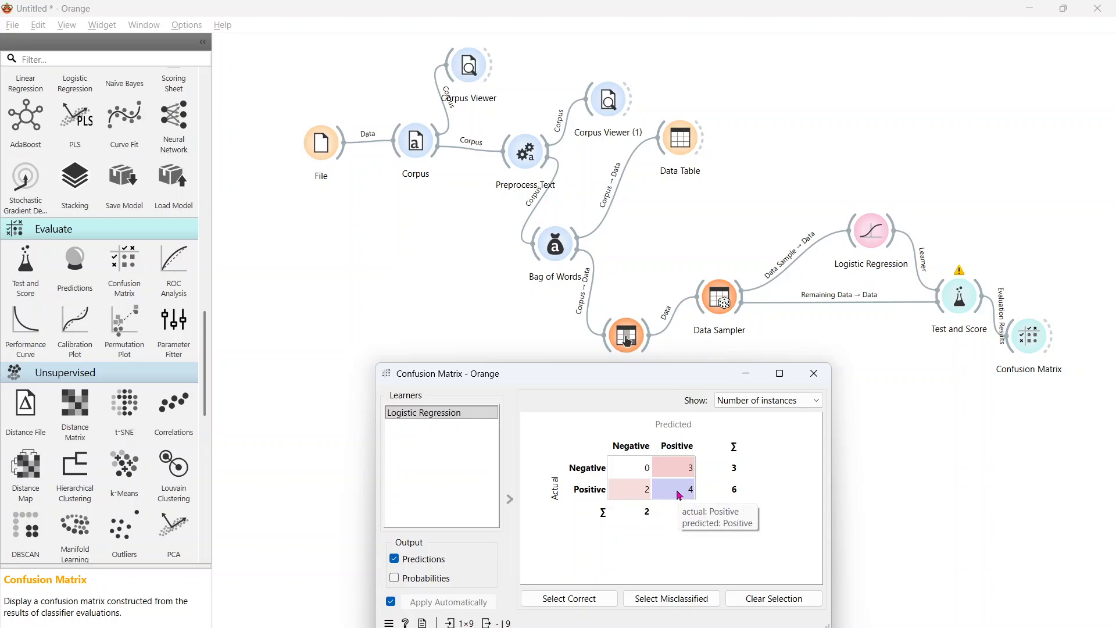
mouse_move(618, 480)
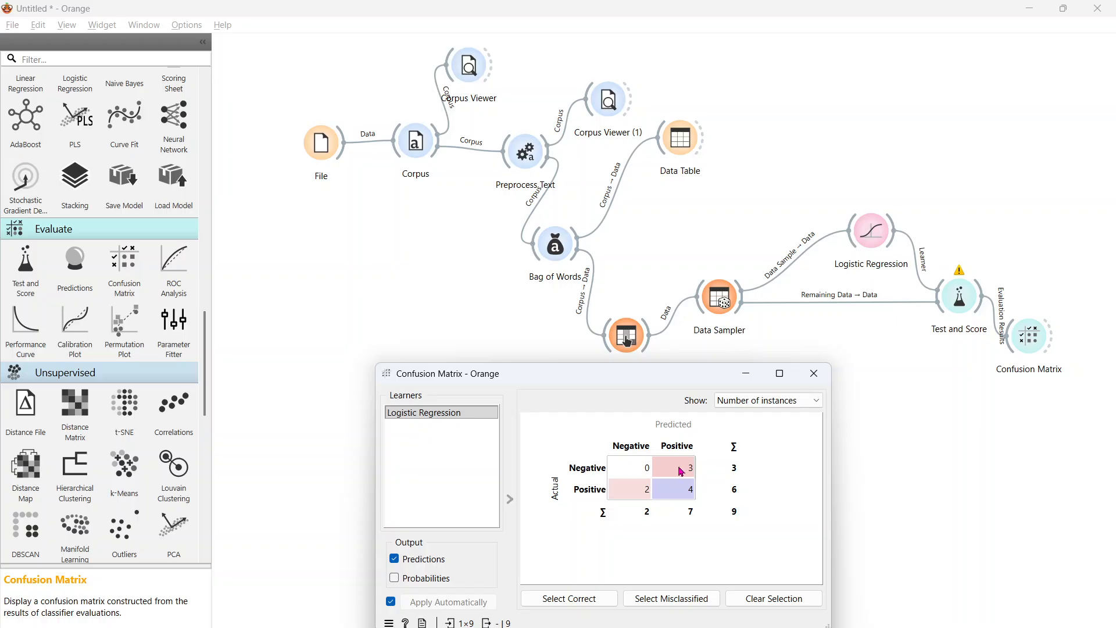
left_click(814, 372)
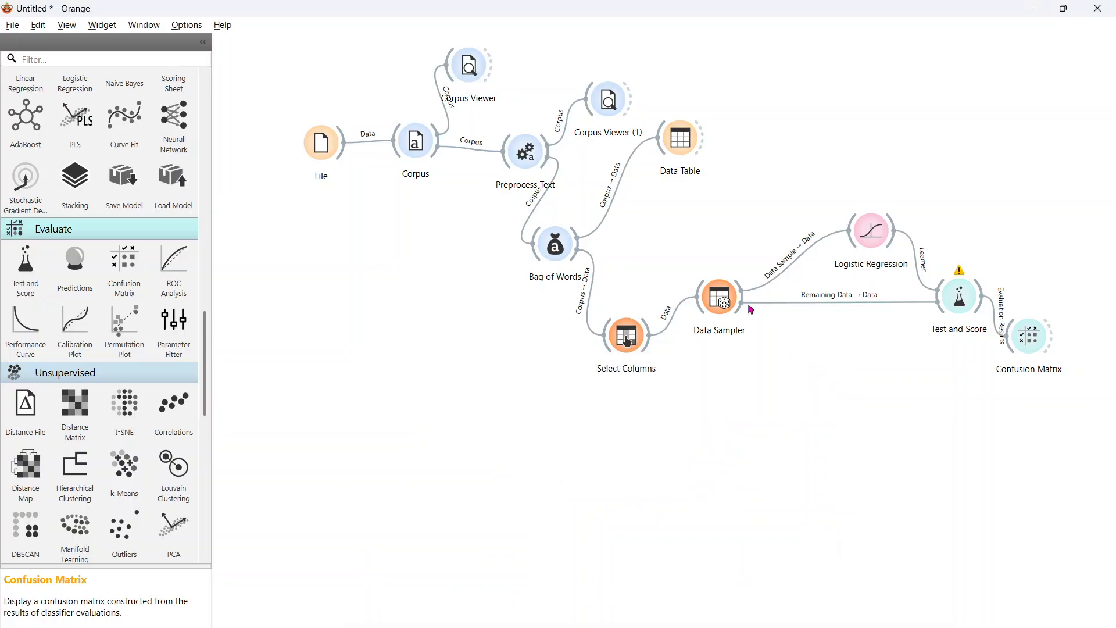
Resample the data at a fixed 70 % with replicable sampling and check the Confusion Matrix.
double_click(721, 301)
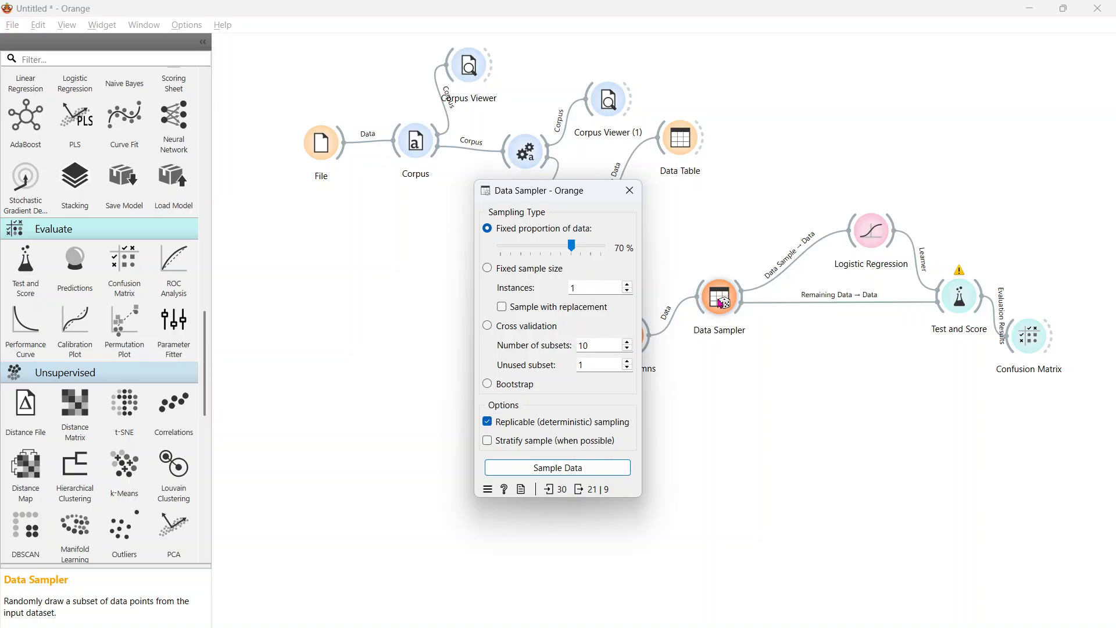
left_click(572, 474)
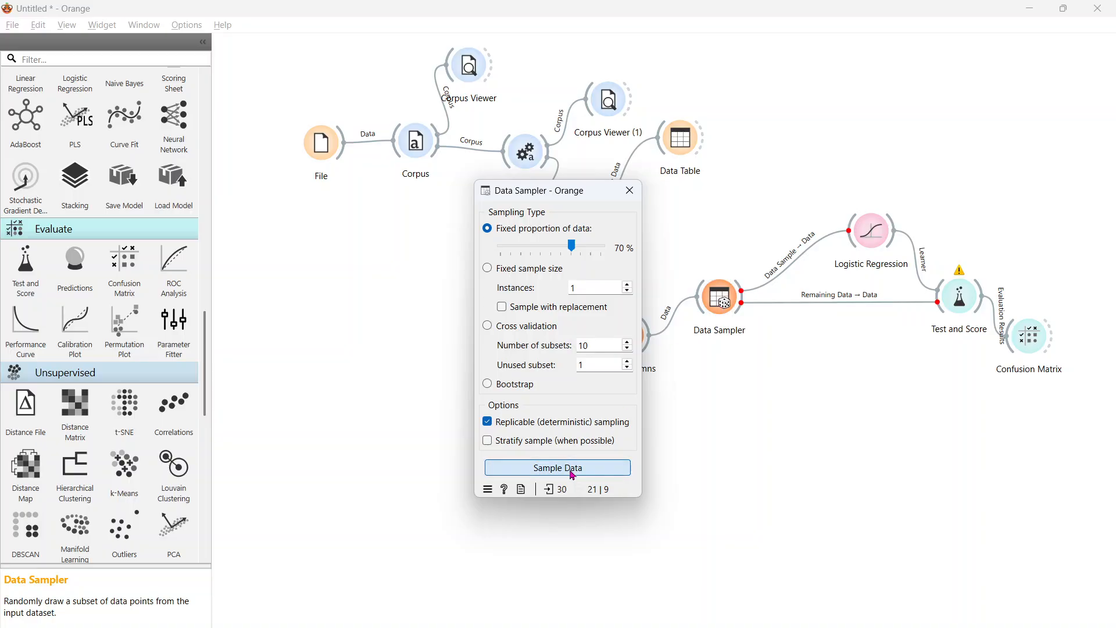
double_click(1029, 337)
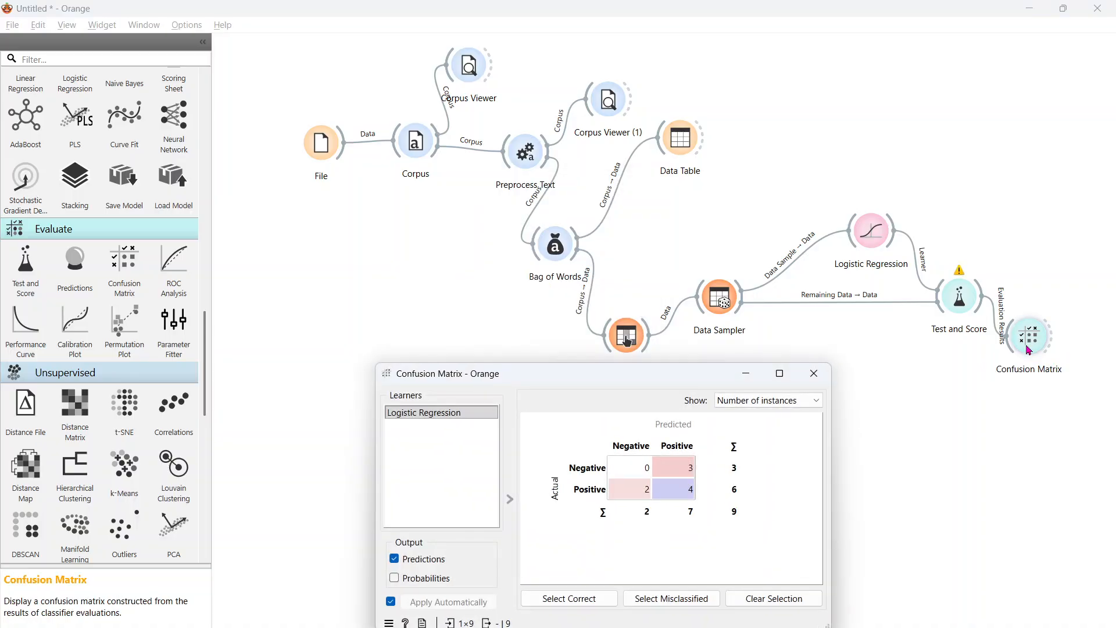
left_click(813, 373)
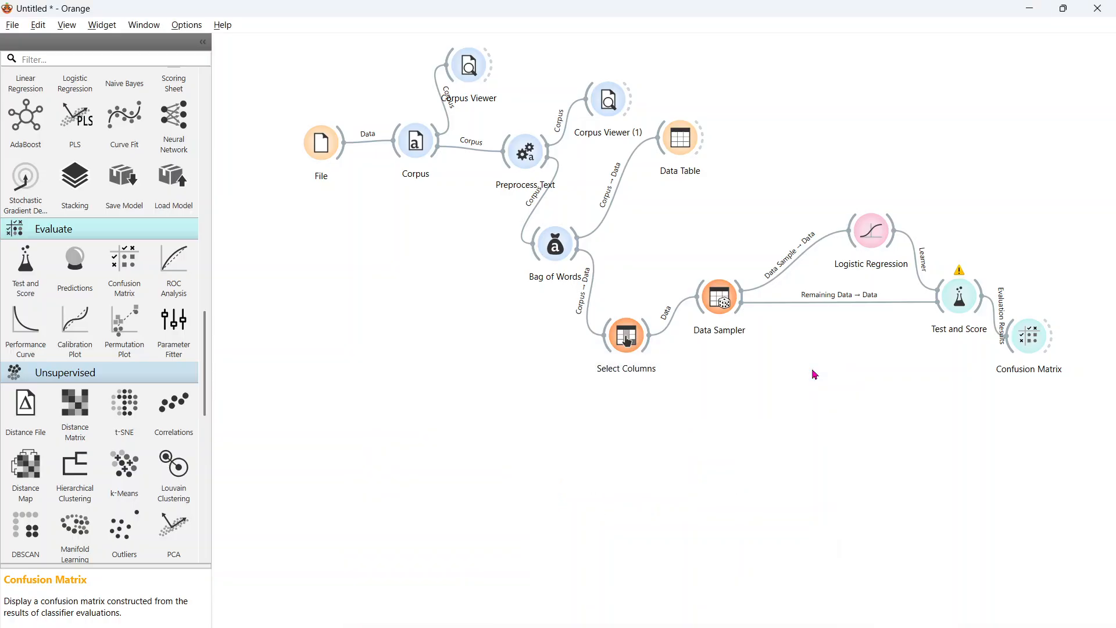
Turn off replicable sampling and enable stratified sampling in the Data Sampler, resample the data, and check the Confusion Matrix.
double_click(723, 301)
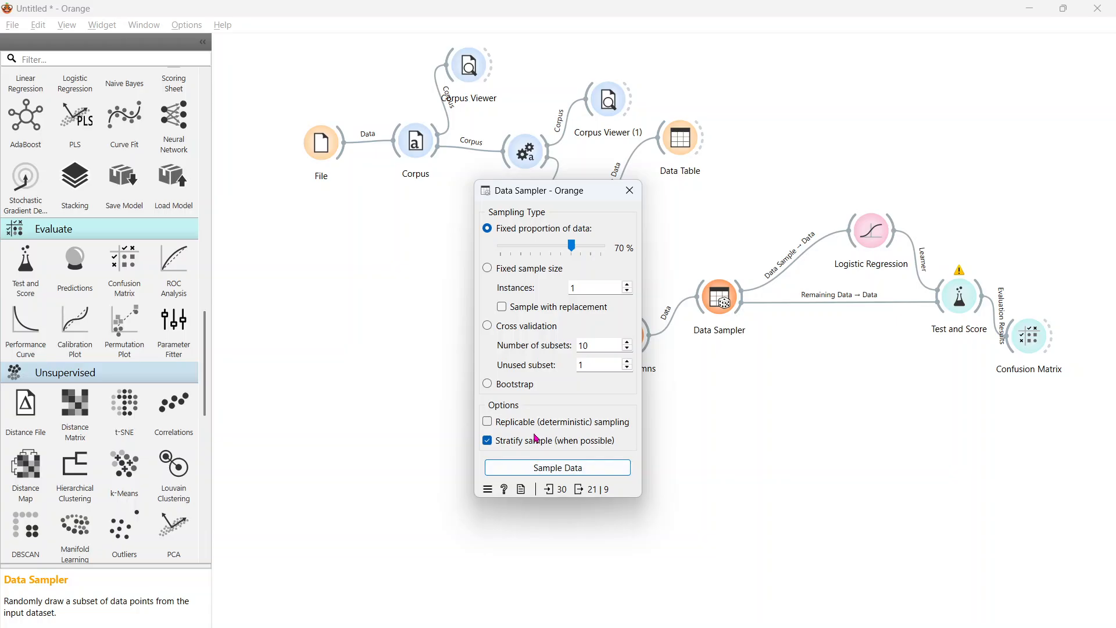
left_click(552, 472)
left_click(1033, 370)
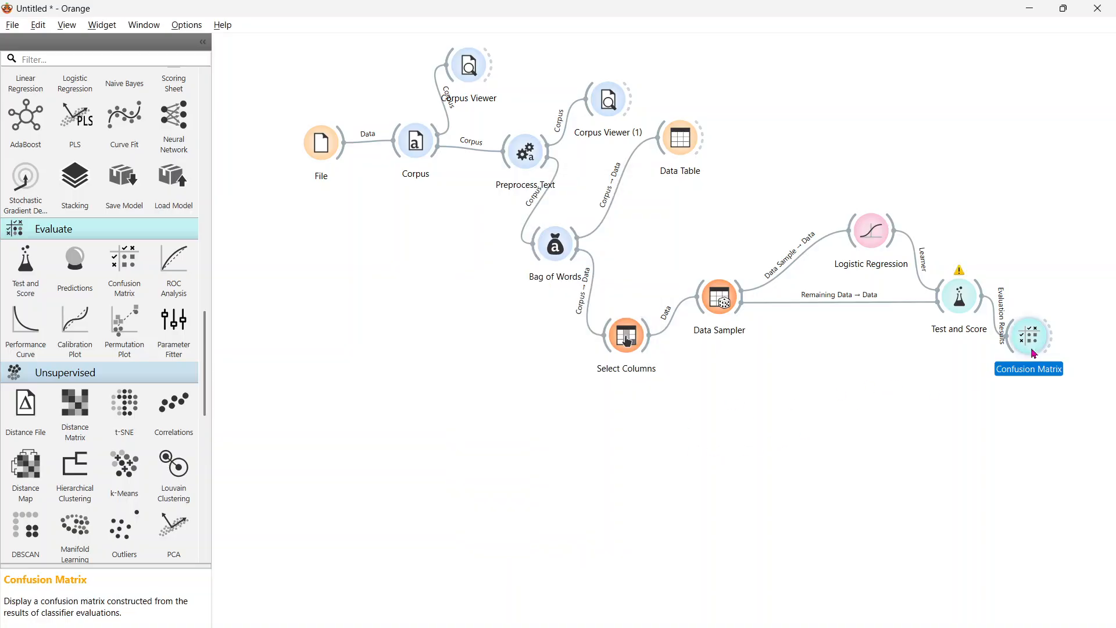
double_click(1033, 354)
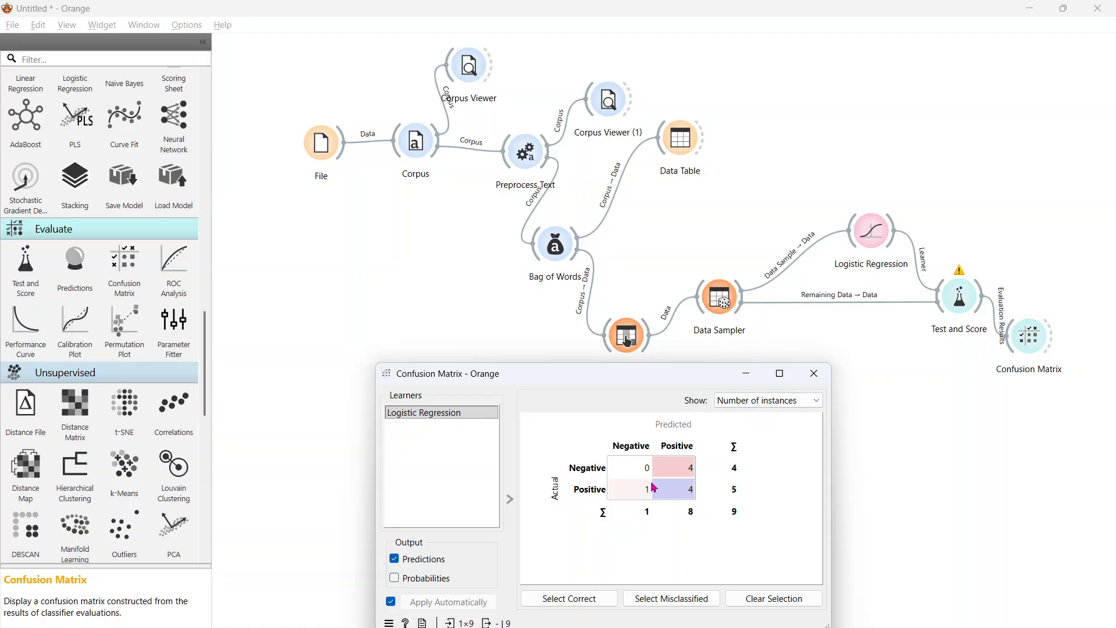
left_click(822, 376)
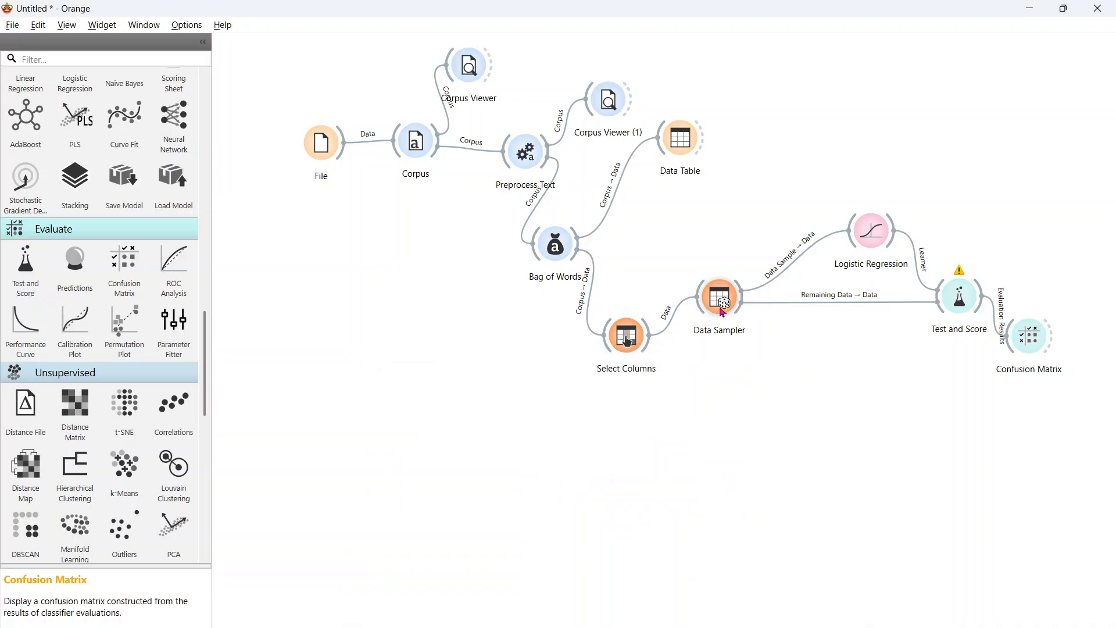
Draw another stratified, non-replicable 70 % sample in the Data Sampler and inspect the new Confusion Matrix.
double_click(721, 309)
left_click(559, 468)
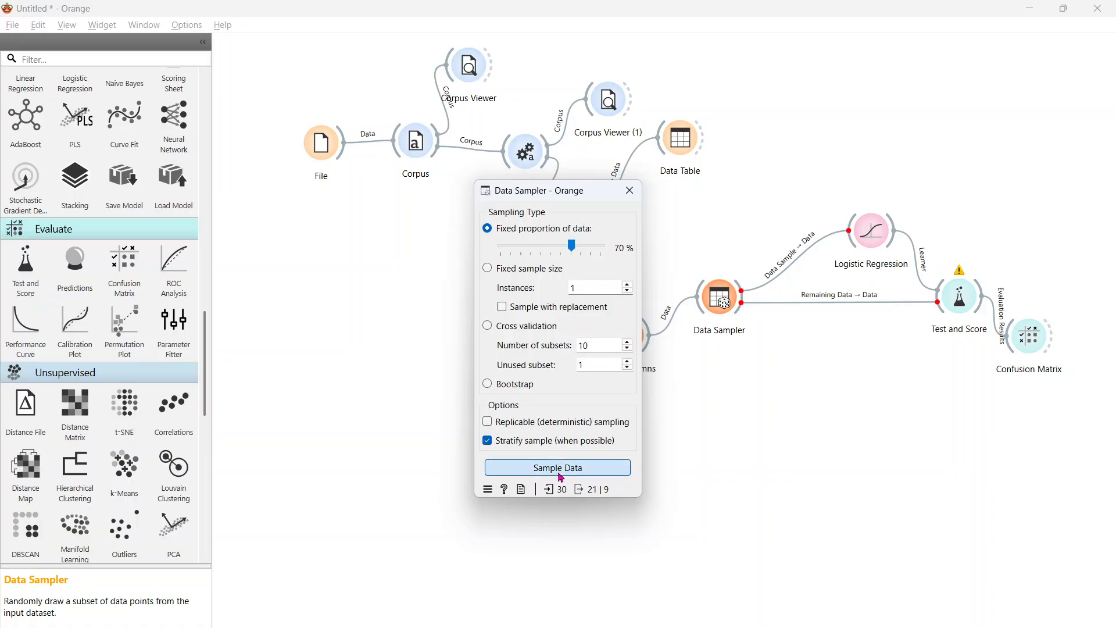
left_click(1029, 360)
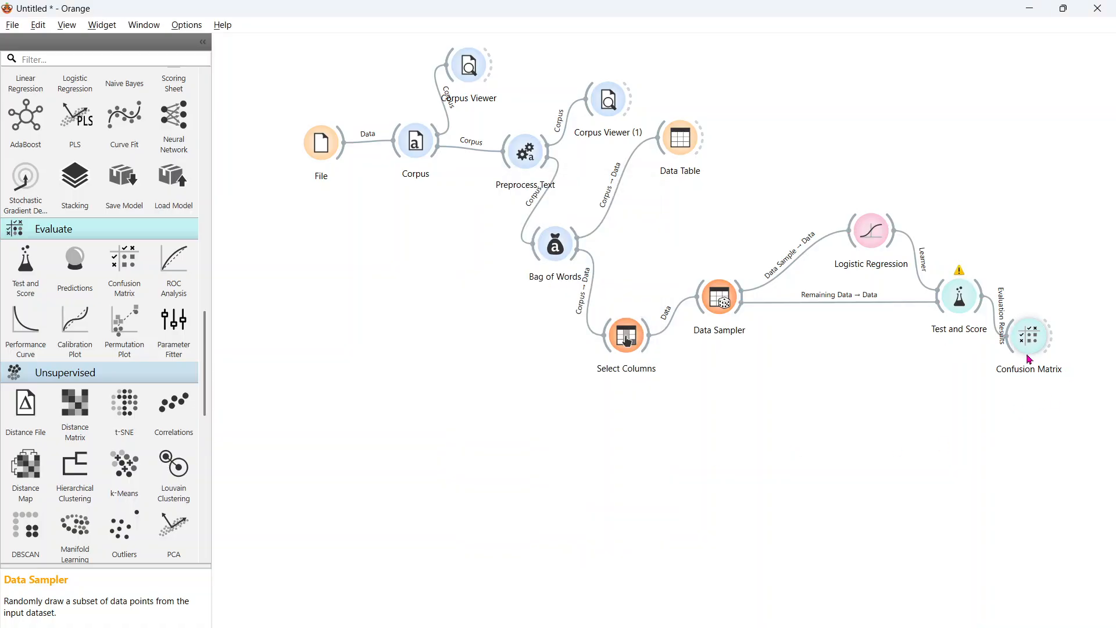
double_click(1029, 337)
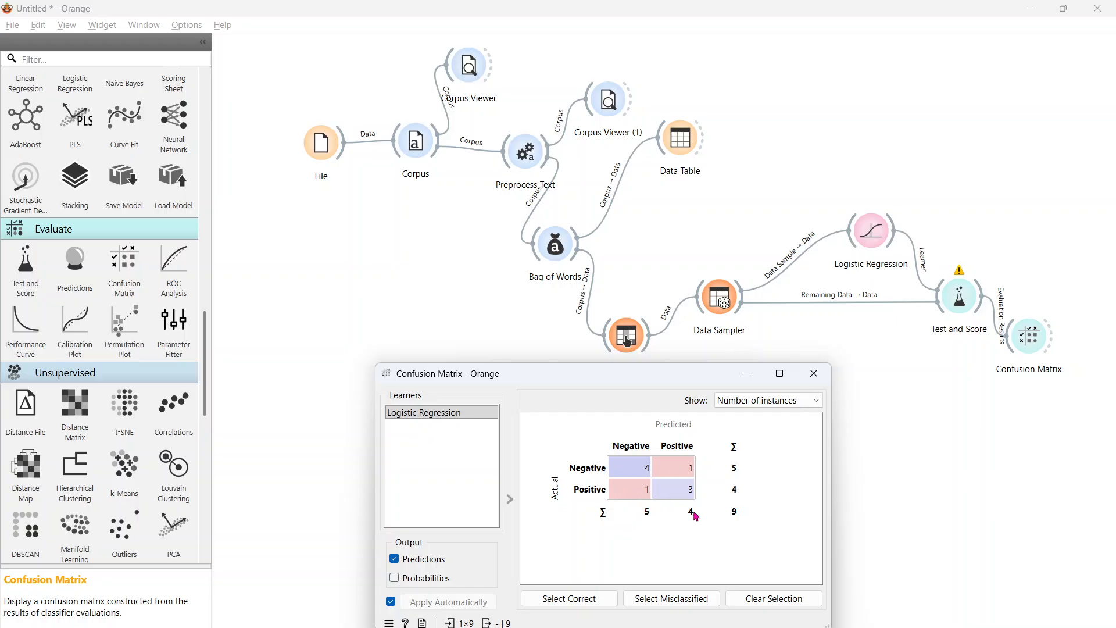
Check the Logistic Regression scores for the new sample in Test and Score, and review the workflow's connections.
double_click(960, 298)
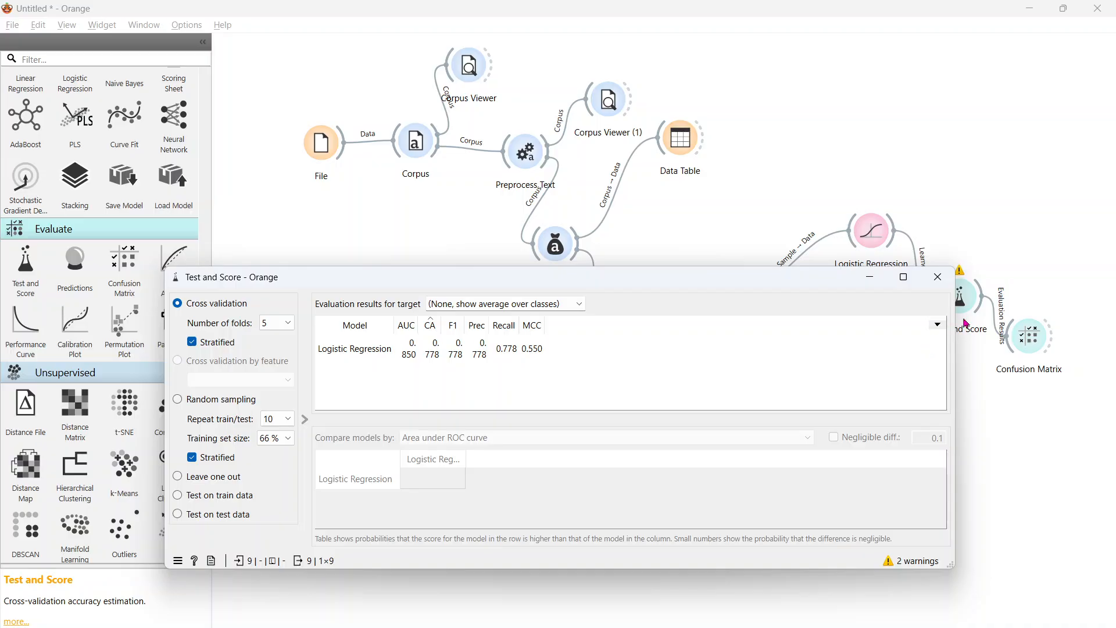
left_click(937, 277)
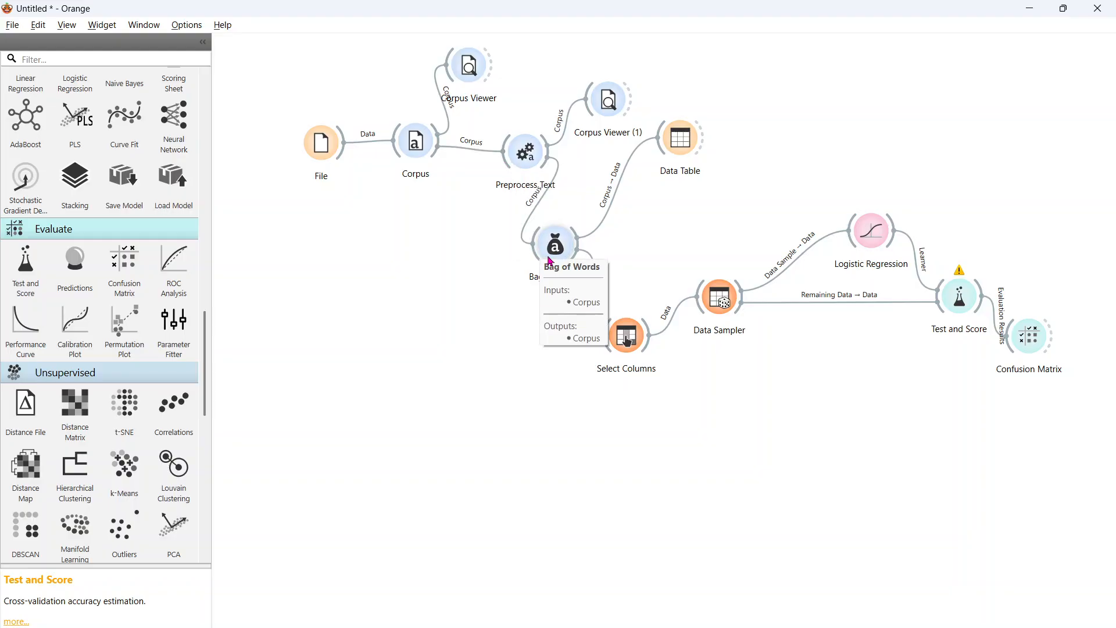
left_click_drag(577, 249, 627, 342)
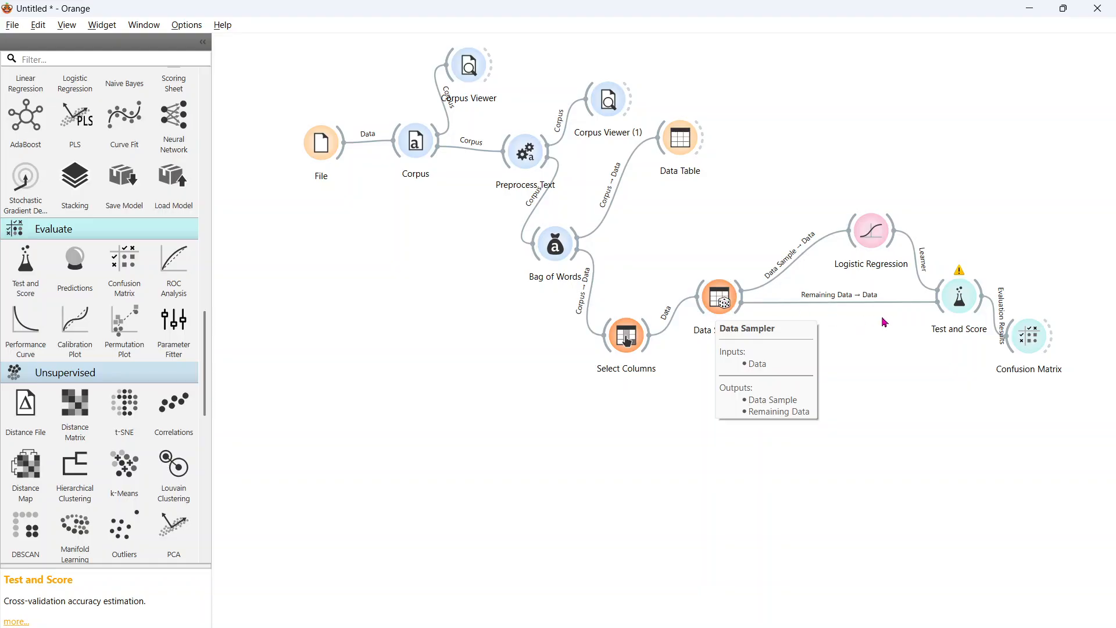
Inspect the Logistic Regression results in the Confusion Matrix and switch to the Lab6 PowerPoint slide show.
double_click(1035, 353)
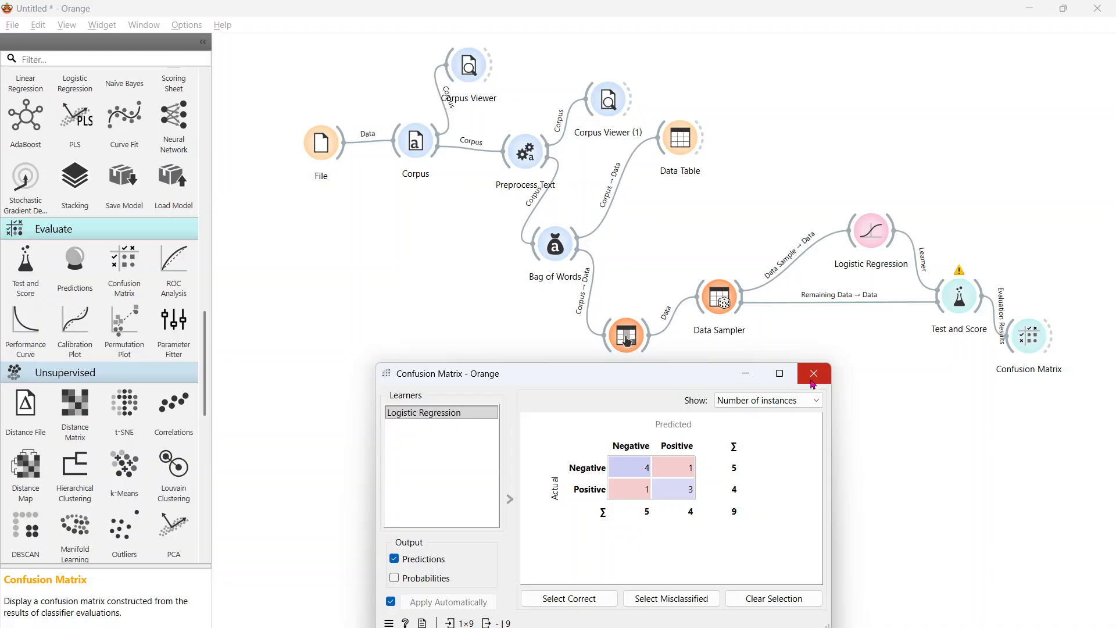
key("alt+Tab")
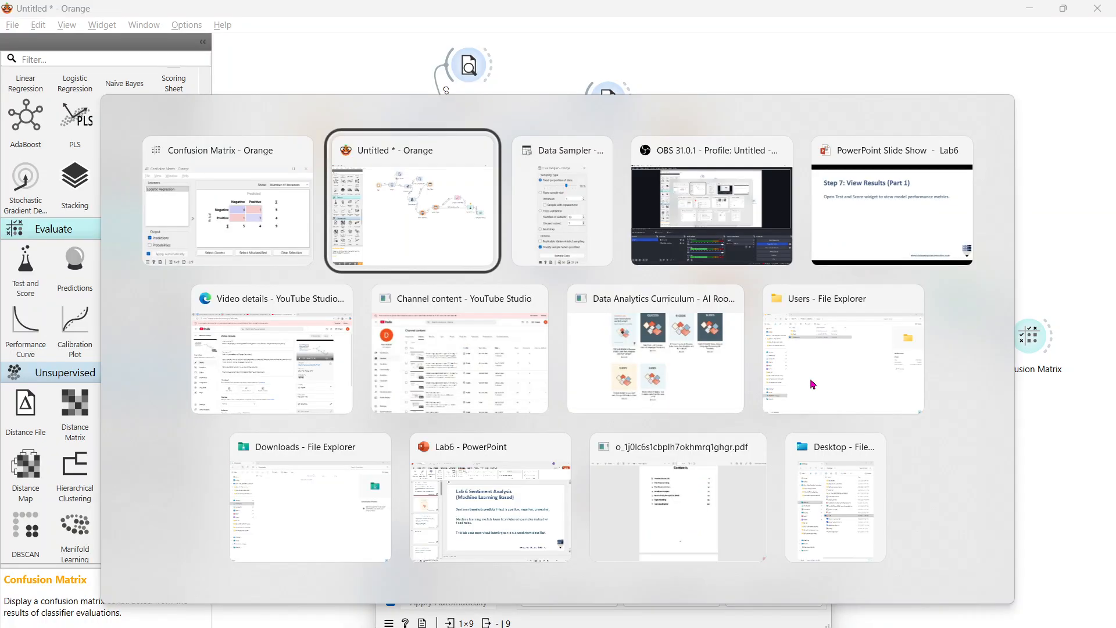
key("alt+Tab")
key("alt+Tab")
key("alt+Tab")
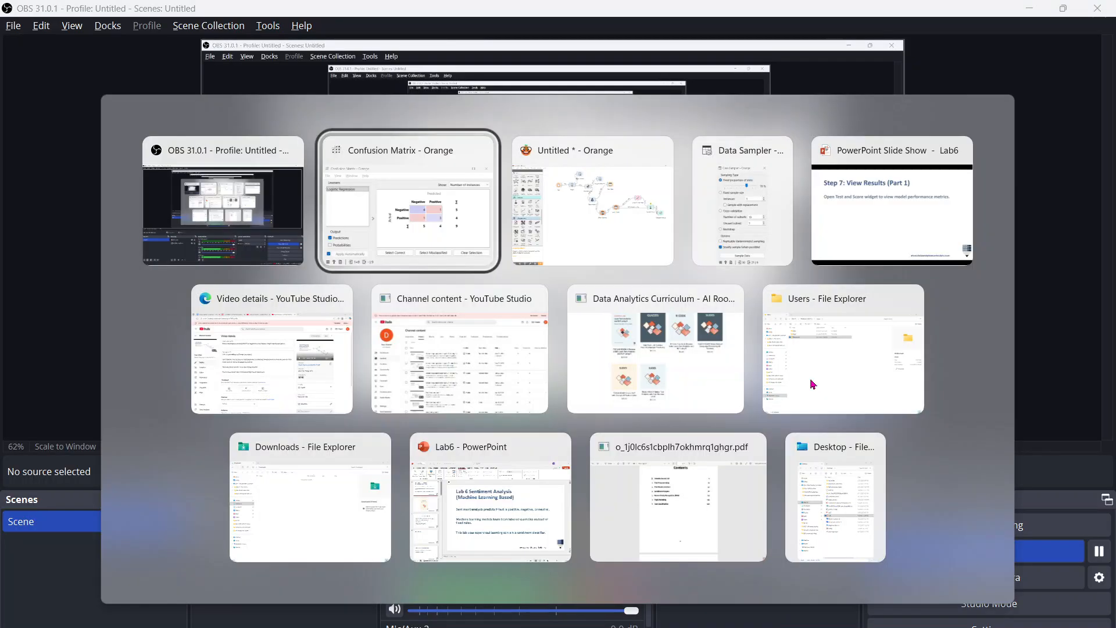
key("alt+Tab")
key("alt+Tab")
key("alt+Tab")
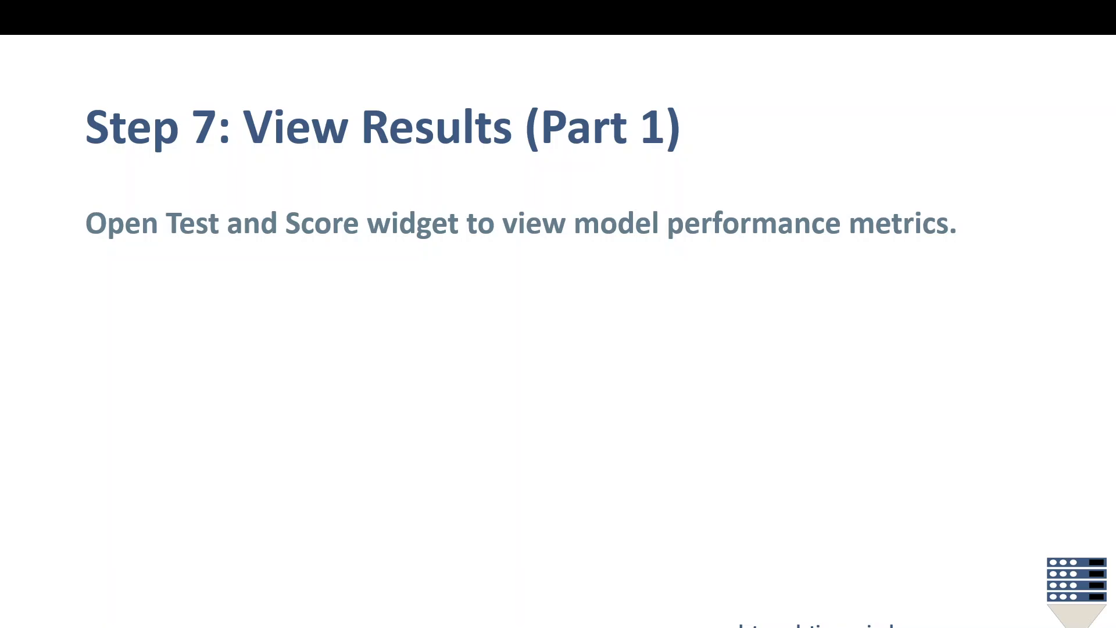
key("Right")
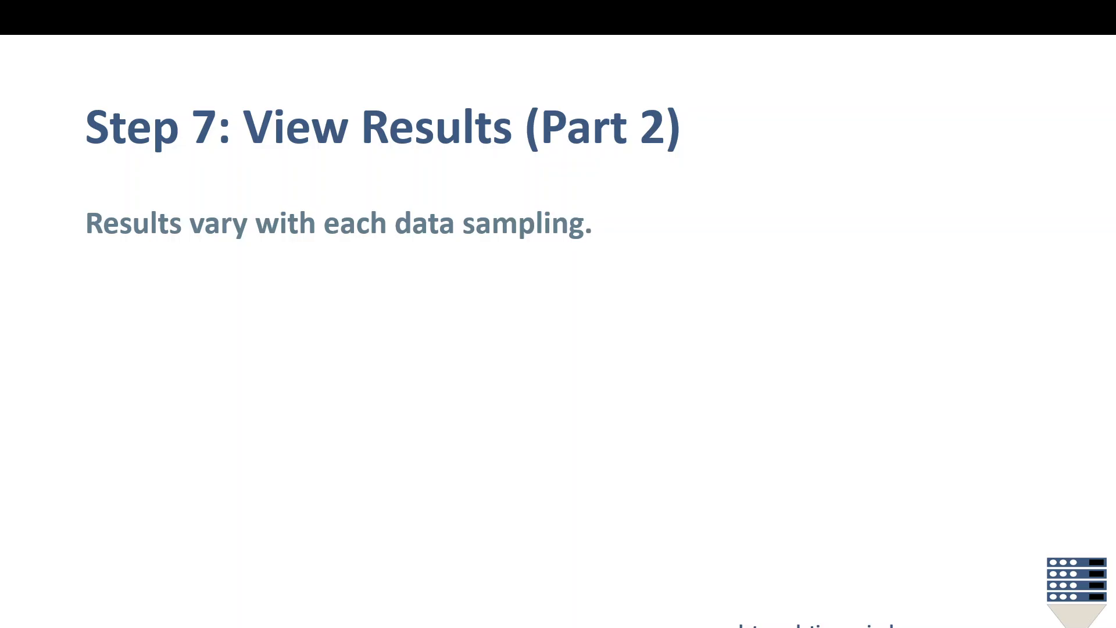
mouse_move(101, 187)
left_mouse_down()
mouse_move(140, 160)
mouse_move(98, 161)
left_mouse_up()
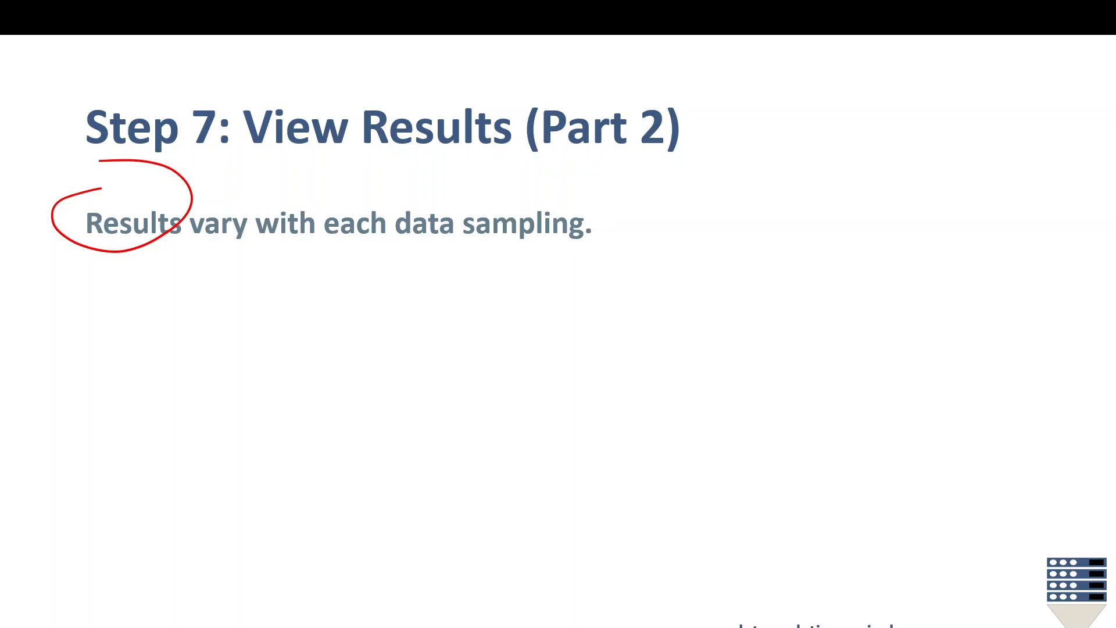
key("Right")
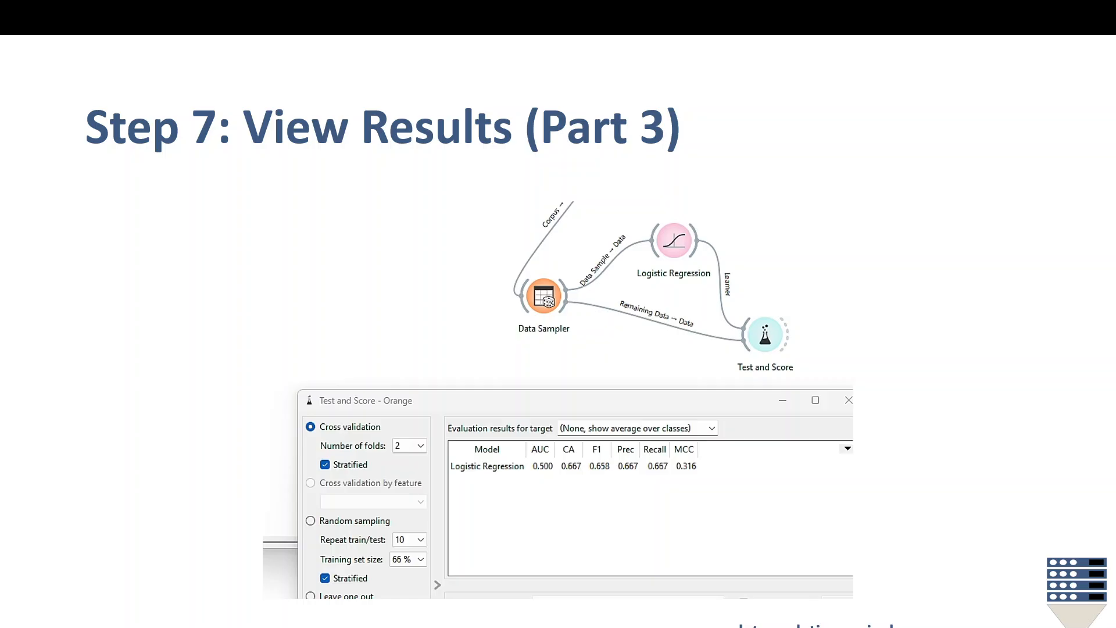
mouse_move(559, 493)
left_mouse_down()
mouse_move(575, 492)
mouse_move(550, 460)
mouse_move(563, 498)
left_mouse_up()
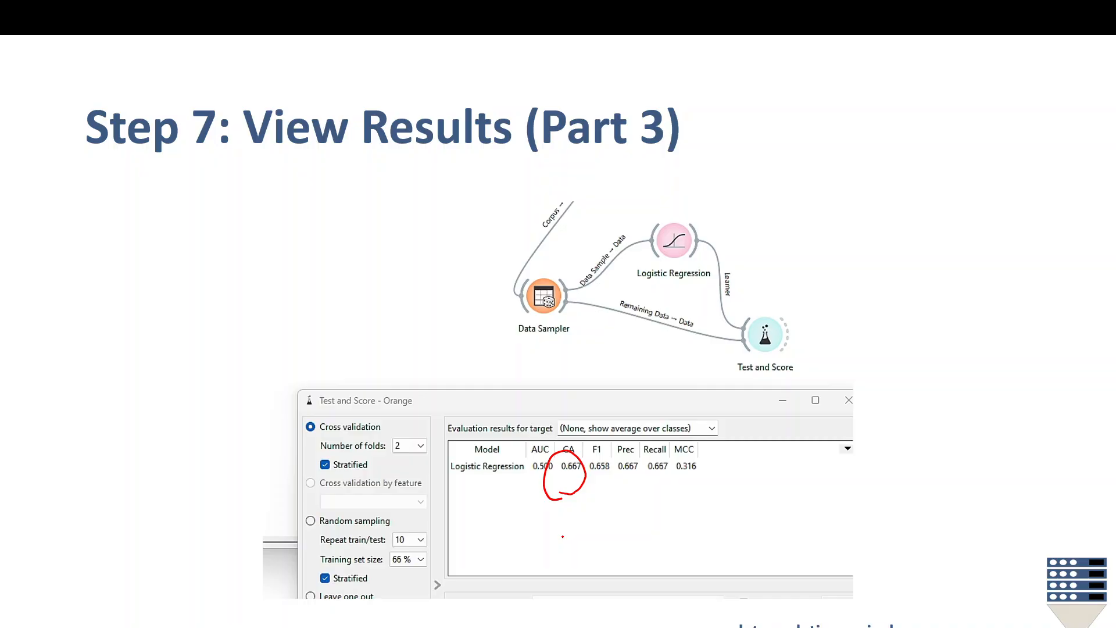